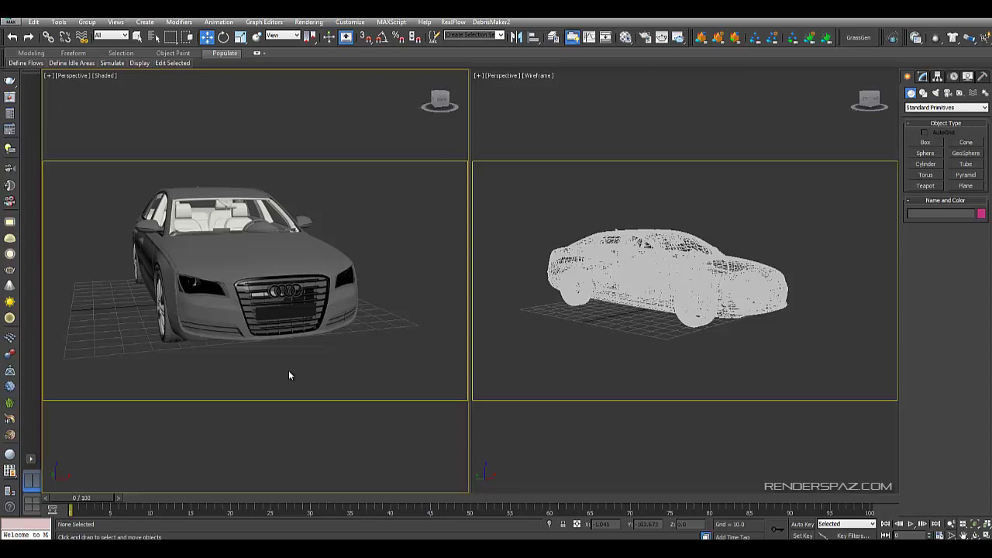
# Switch to Windows Photo Viewer and examine the Jaguar grille reference photo
pyautogui.moveTo(991, 557)
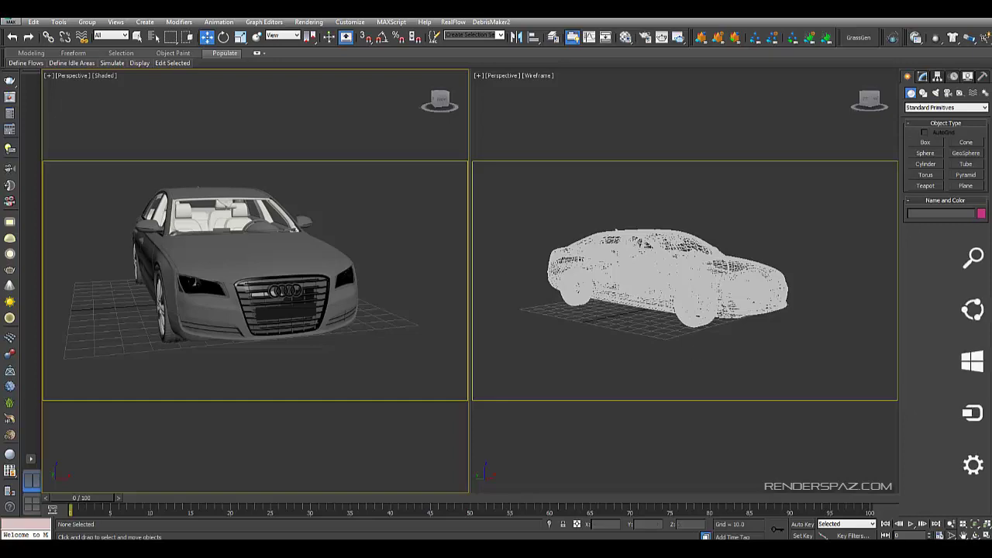
pyautogui.hotkey('alt', 'Tab')
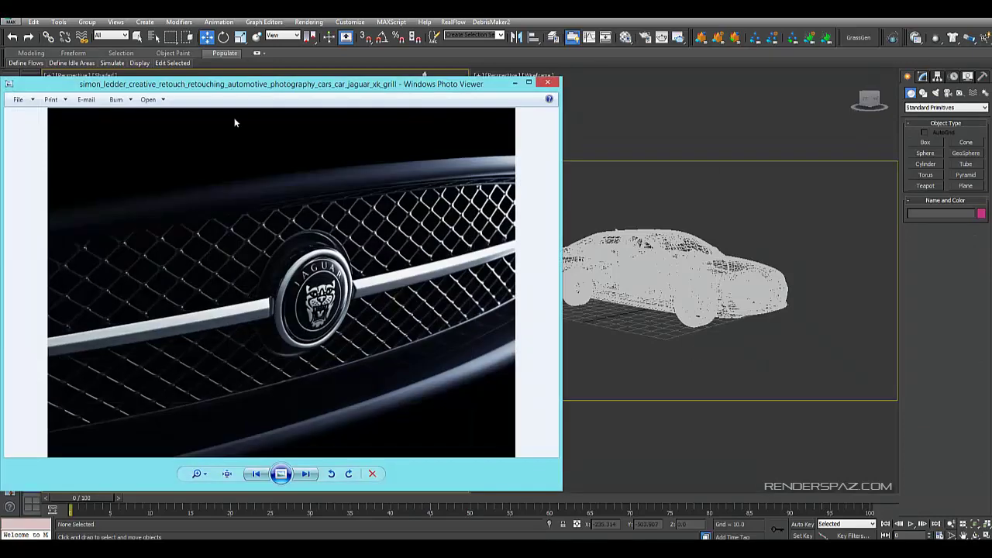
pyautogui.moveTo(348, 88); pyautogui.dragTo(509, 88)
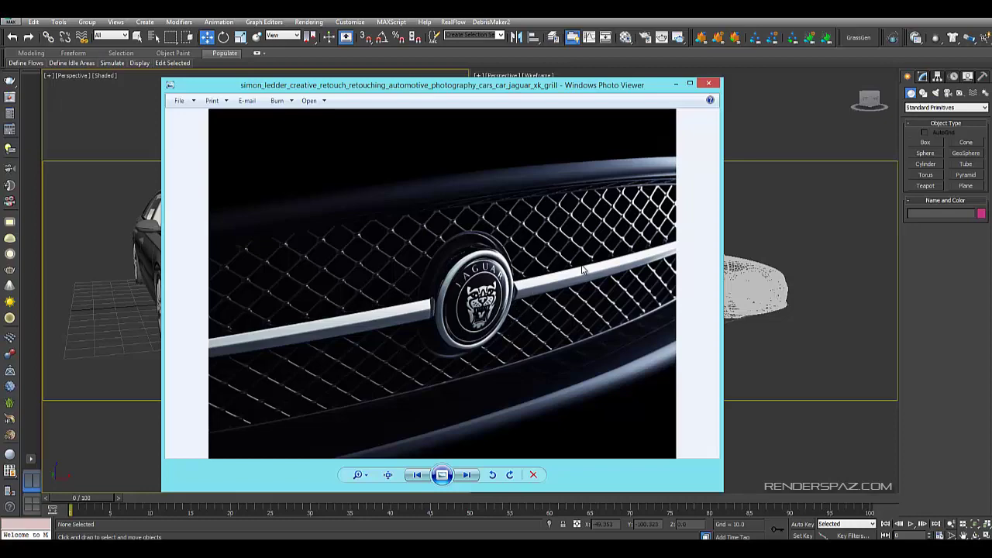
pyautogui.moveTo(507, 87); pyautogui.dragTo(346, 39)
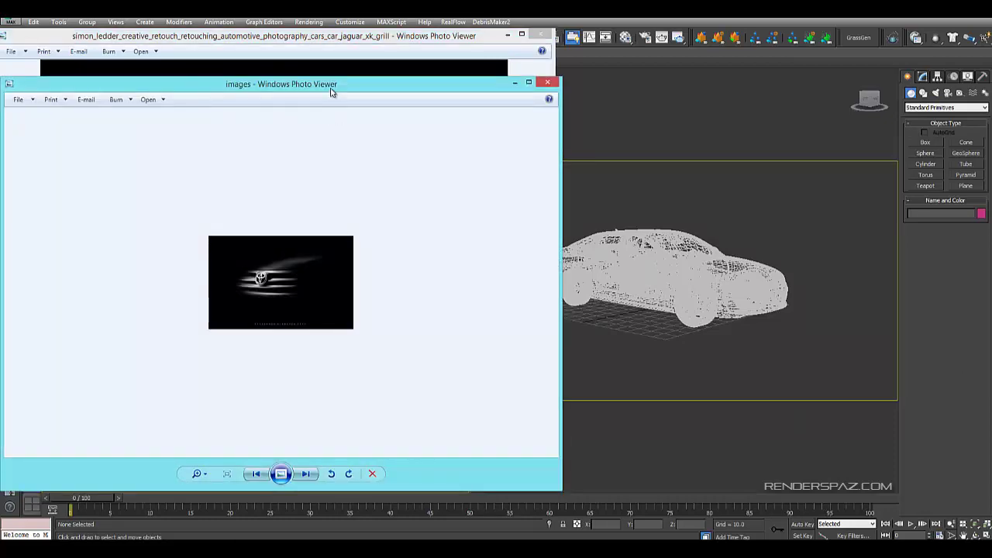
# Examine enlarged views of the Toyota grille and horseshoe emblem reference images, and close both images
pyautogui.moveTo(332, 90); pyautogui.dragTo(562, 109)
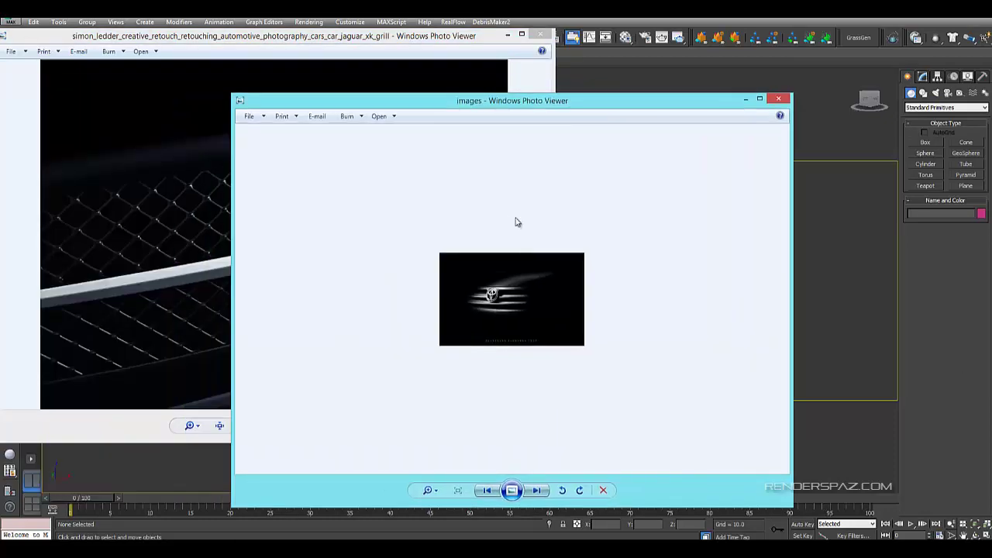
pyautogui.scroll(5, 500, 232)
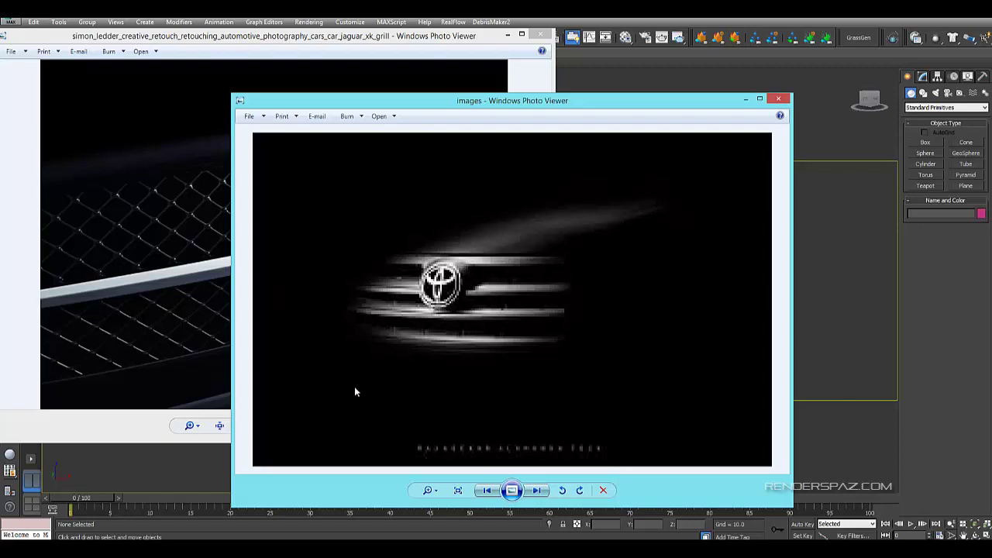
pyautogui.scroll(-1, 478, 302)
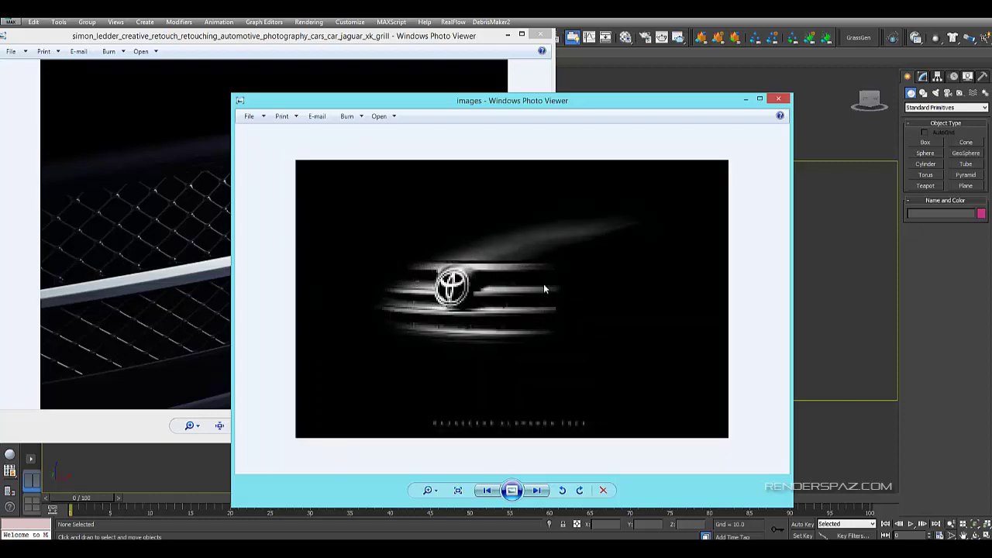
pyautogui.scroll(-1, 527, 306)
pyautogui.scroll(1, 516, 314)
pyautogui.click(777, 98)
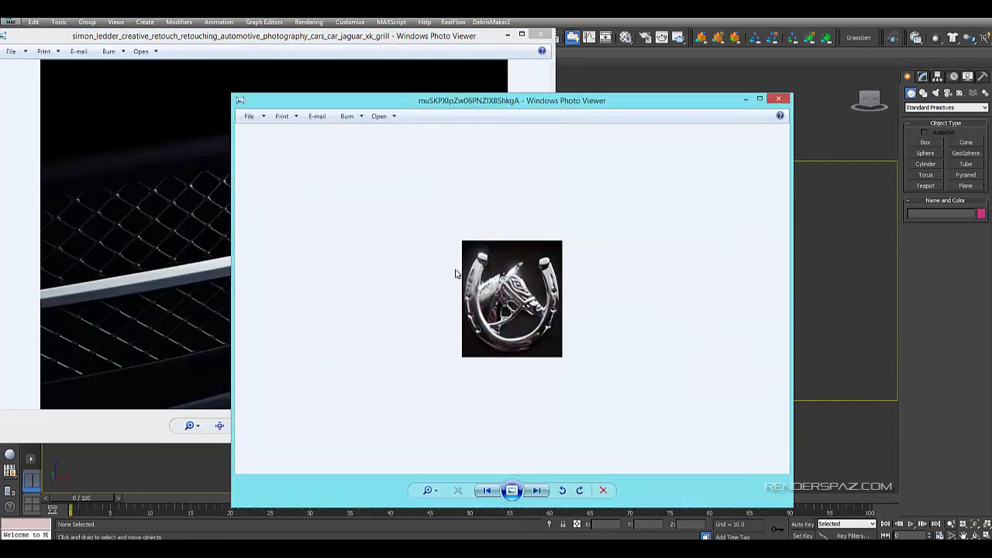
pyautogui.scroll(3, 498, 322)
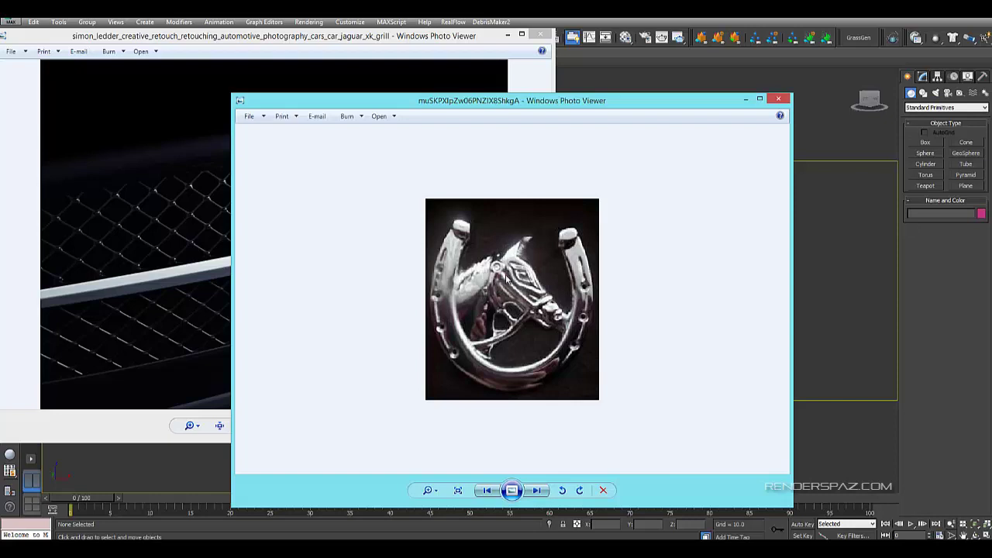
pyautogui.click(778, 99)
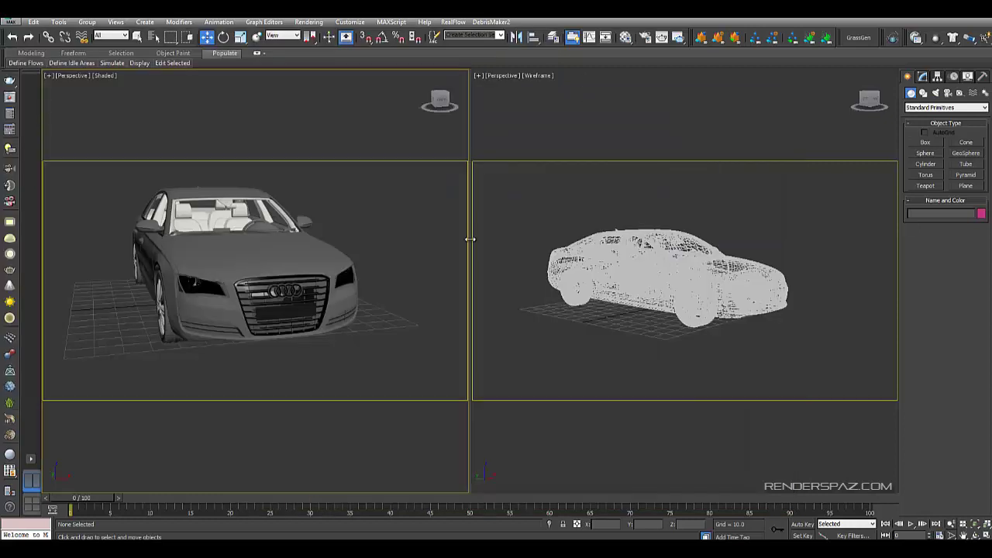
# Turn the wireframe perspective viewport into an ActiveShade view of the car, leaving nothing selected
pyautogui.moveTo(328, 335); pyautogui.dragTo(324, 348, button='middle')
pyautogui.click(308, 22)
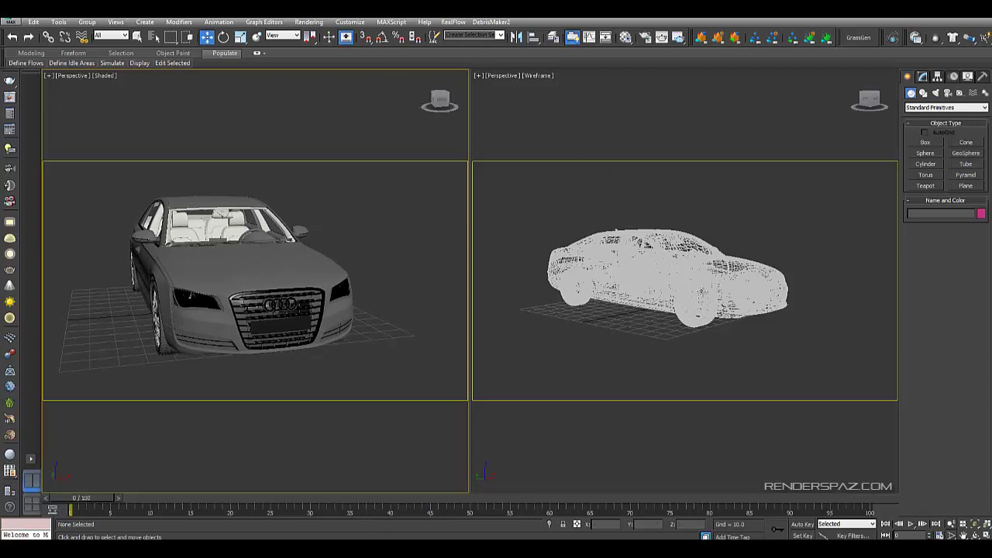
pyautogui.click(699, 292)
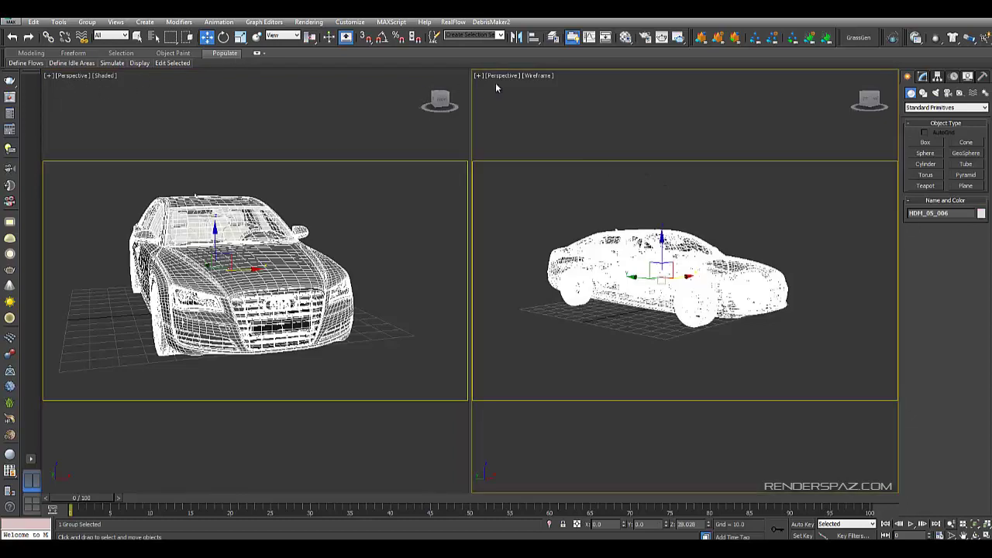
pyautogui.click(611, 179)
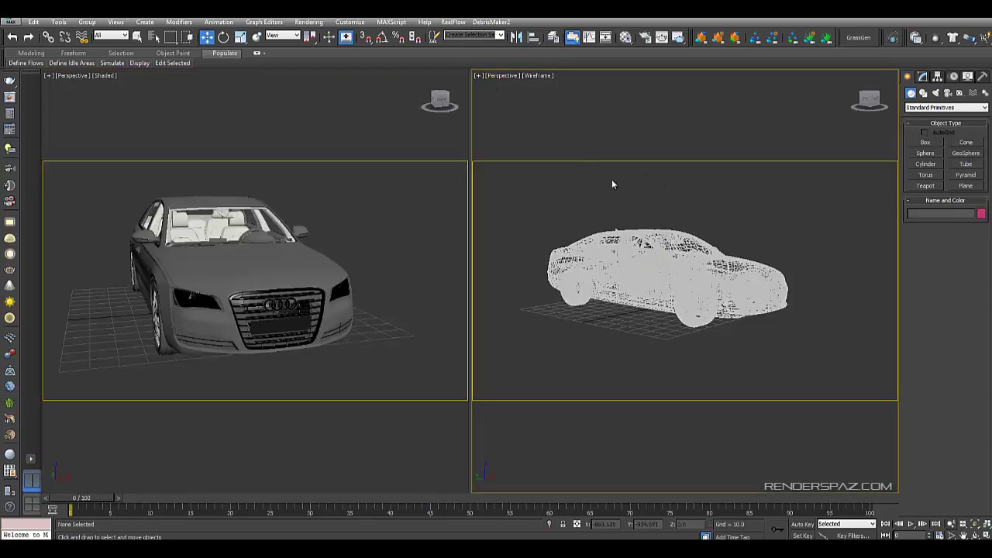
pyautogui.click(479, 75)
pyautogui.click(500, 77)
pyautogui.click(500, 78)
pyautogui.moveTo(573, 237)
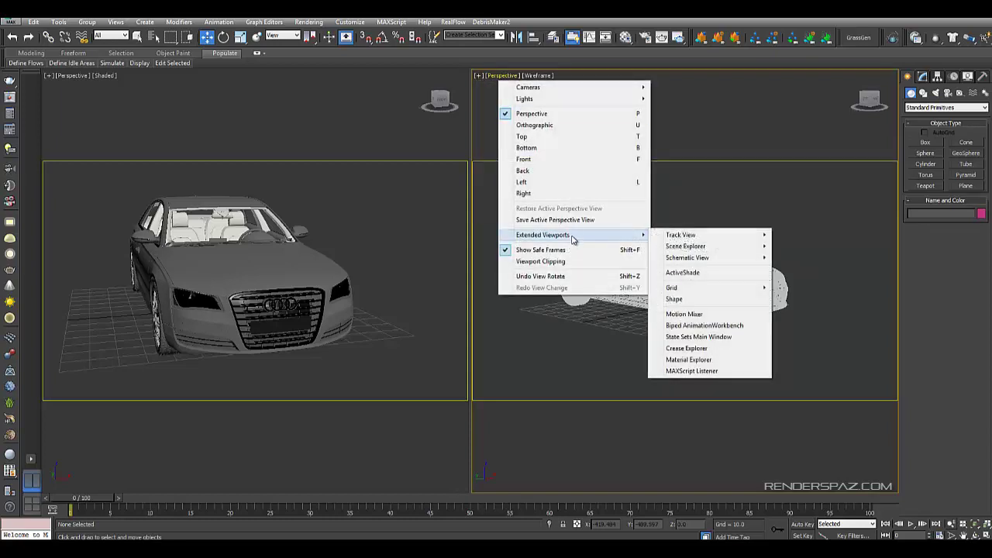
pyautogui.click(684, 272)
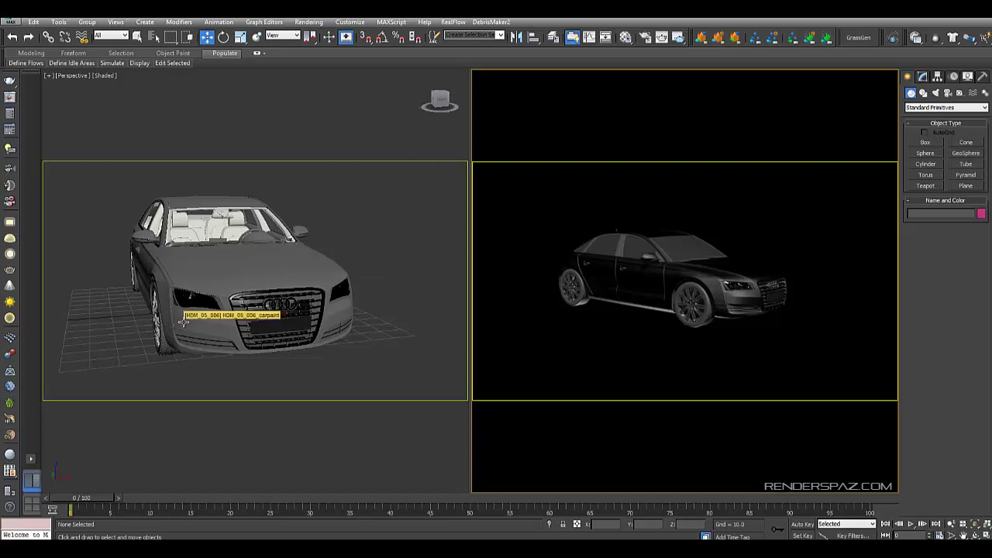
# Review the Common and V-Ray RT settings in Render Setup, including trace depth, engine type and sampling, and close it
pyautogui.click(308, 21)
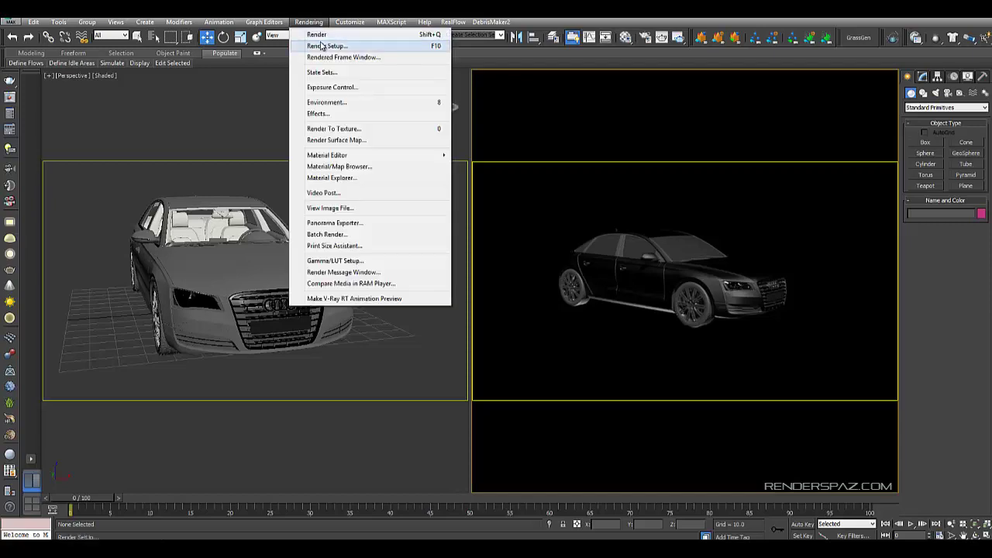
pyautogui.click(322, 45)
pyautogui.moveTo(243, 163); pyautogui.dragTo(392, 90)
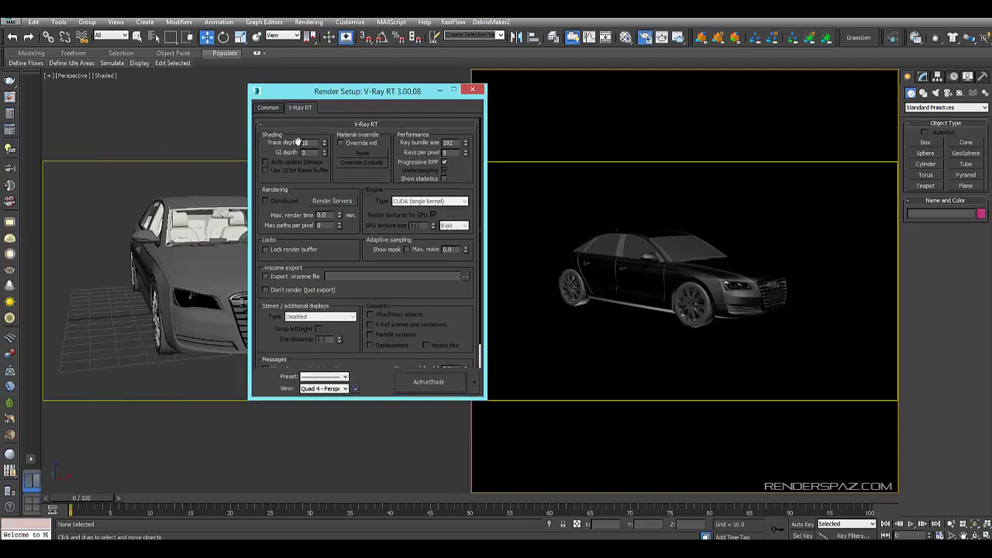
pyautogui.click(271, 108)
pyautogui.click(300, 107)
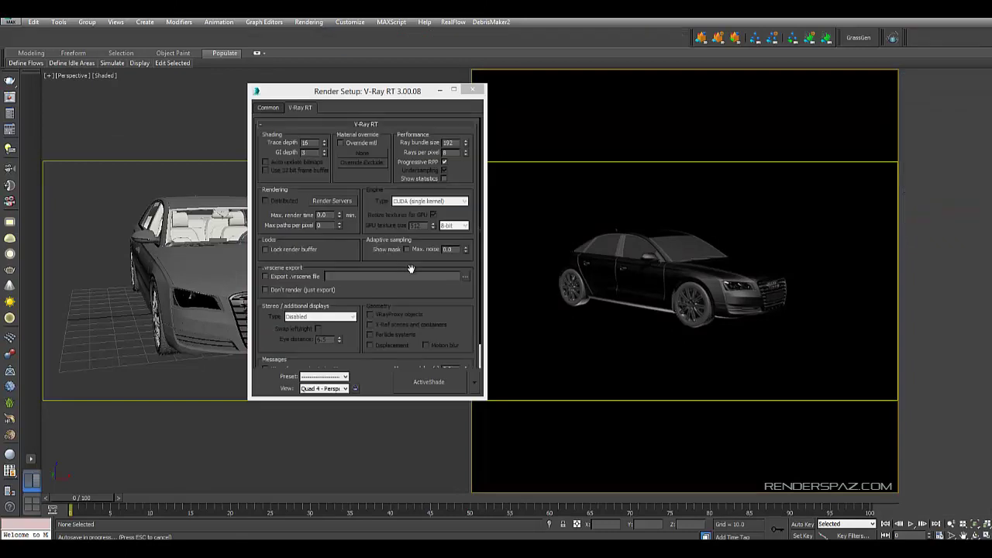
pyautogui.scroll(-1, 335, 312)
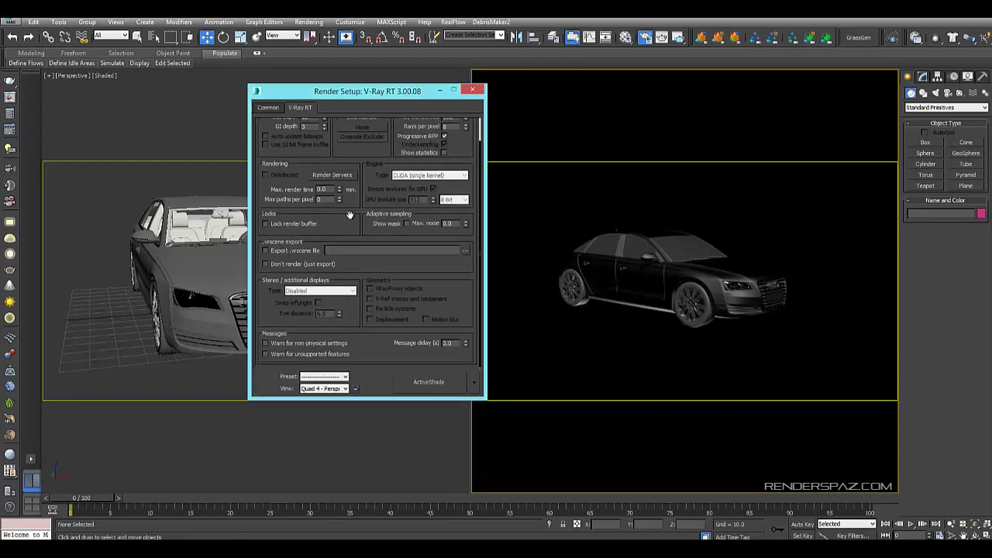
pyautogui.scroll(1, 341, 219)
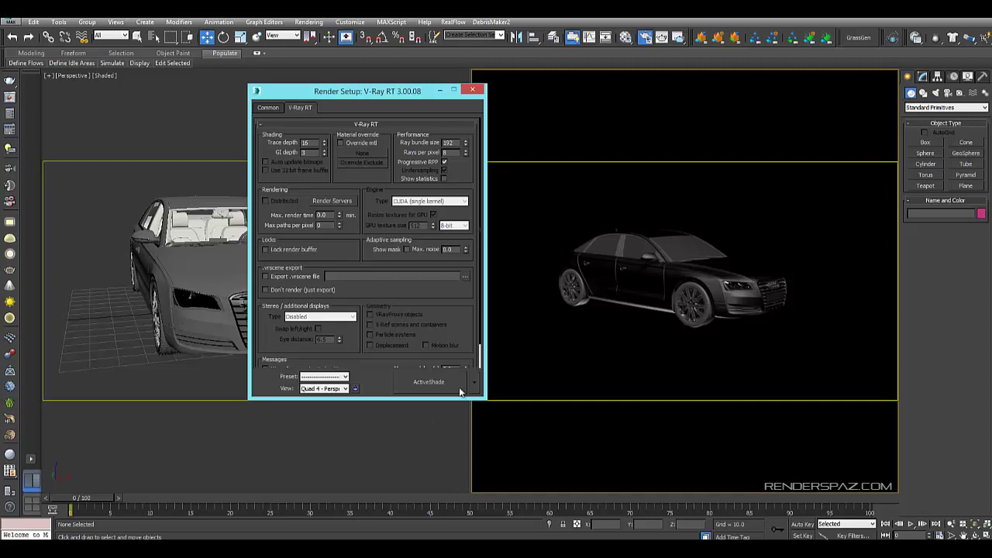
pyautogui.click(270, 108)
pyautogui.click(286, 107)
pyautogui.scroll(-1, 395, 298)
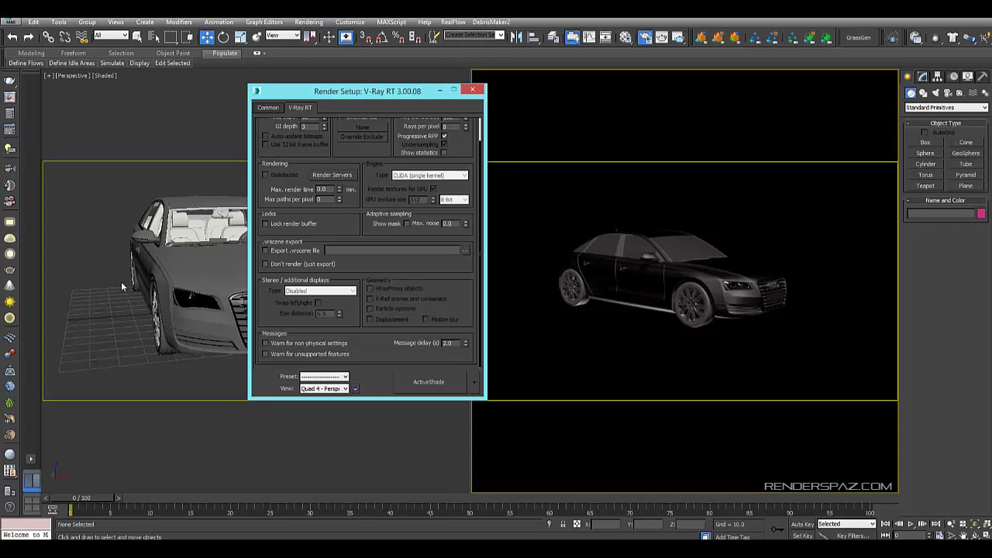
pyautogui.click(474, 90)
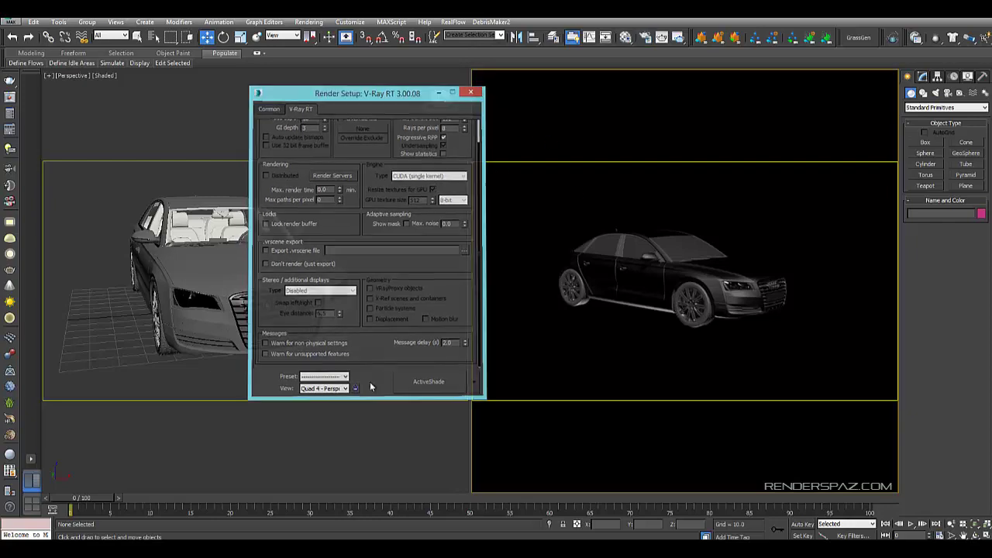
# Create a ground plane about 1201 long and 1437 wide beneath the car, using the Plane standard primitive
pyautogui.keyDown('alt'); pyautogui.moveTo(297, 310); pyautogui.dragTo(372, 292, button='middle'); pyautogui.keyUp('alt')
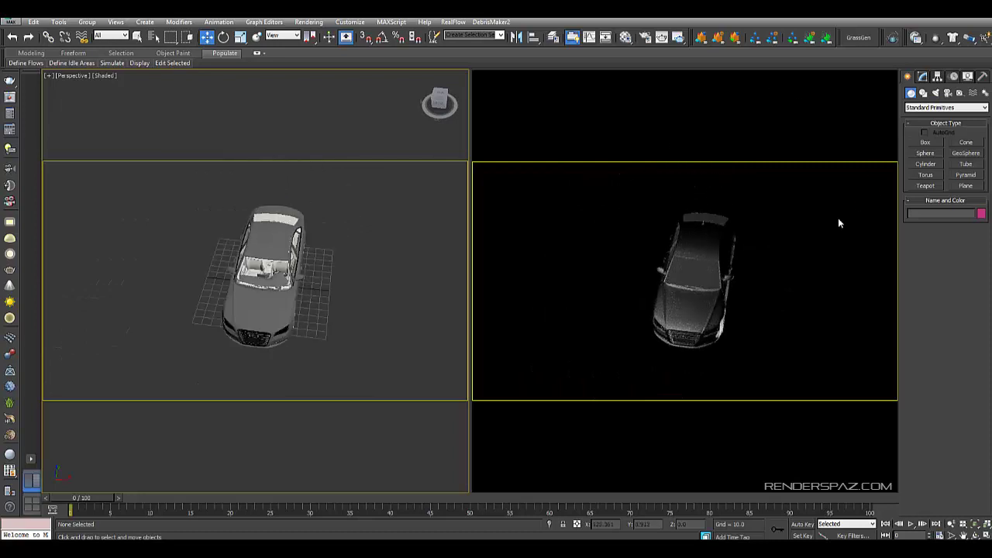
pyautogui.click(939, 107)
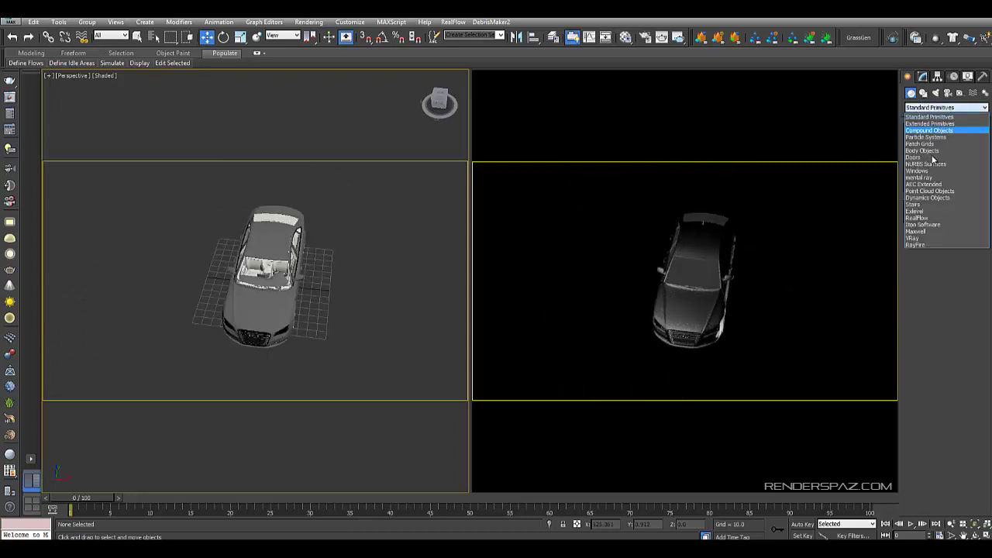
pyautogui.click(923, 116)
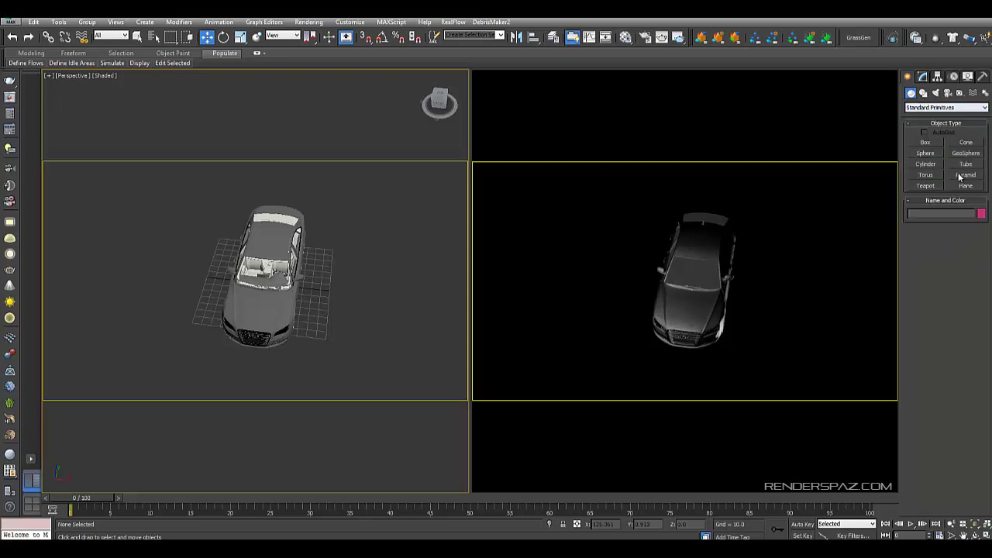
pyautogui.click(964, 186)
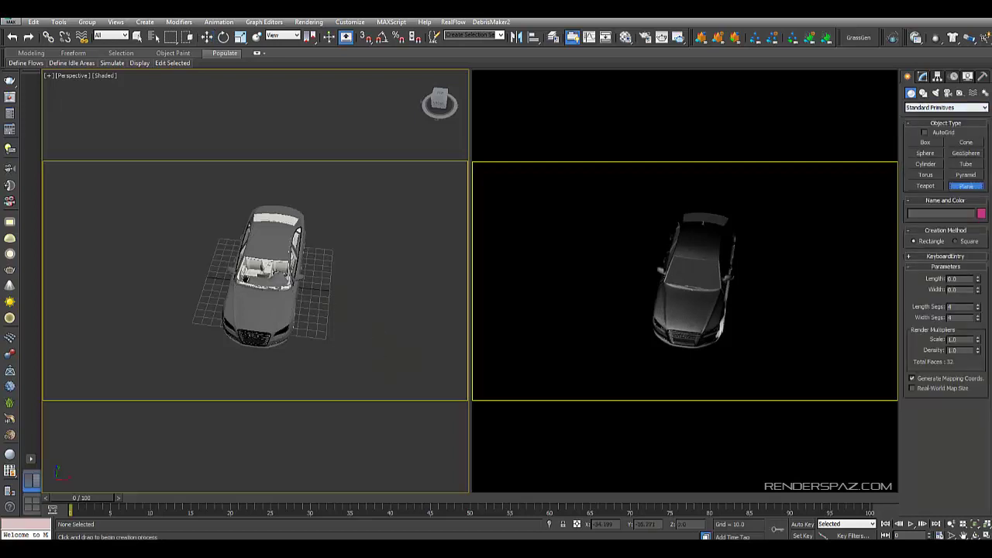
pyautogui.scroll(-4, 332, 250)
pyautogui.scroll(-2, 354, 258)
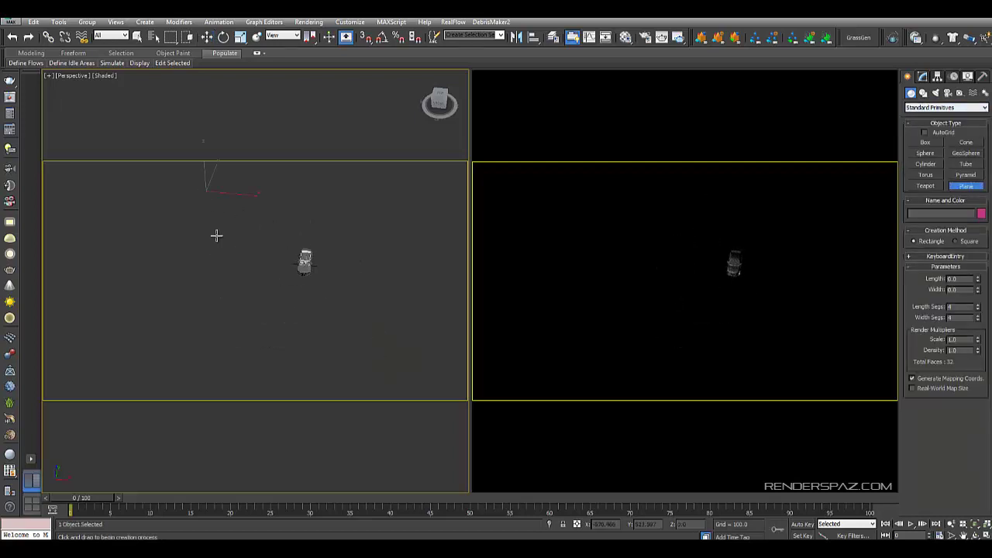
pyautogui.moveTo(205, 191); pyautogui.dragTo(445, 366)
pyautogui.scroll(-4, 410, 261)
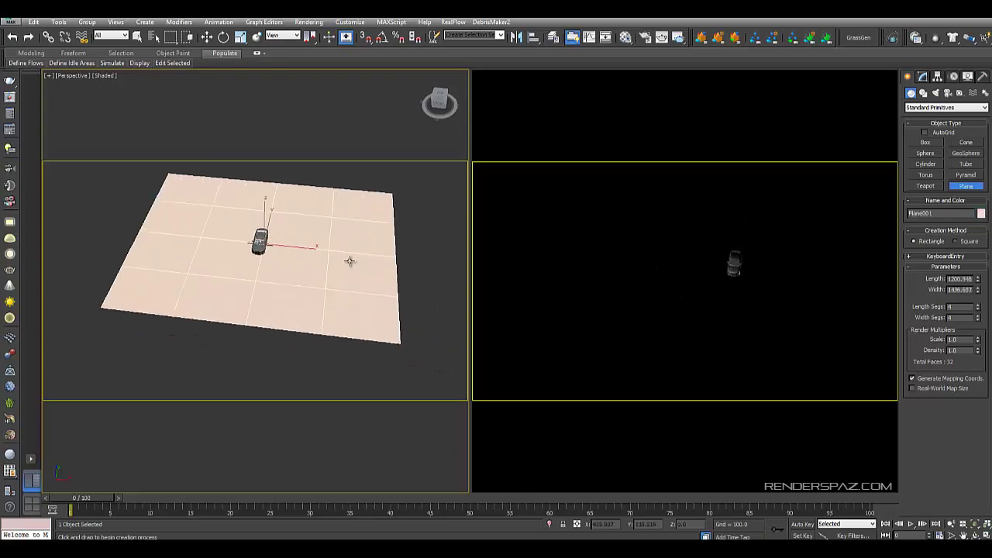
pyautogui.scroll(4, 298, 265)
pyautogui.moveTo(302, 268); pyautogui.dragTo(412, 217, button='middle')
pyautogui.scroll(4, 327, 242)
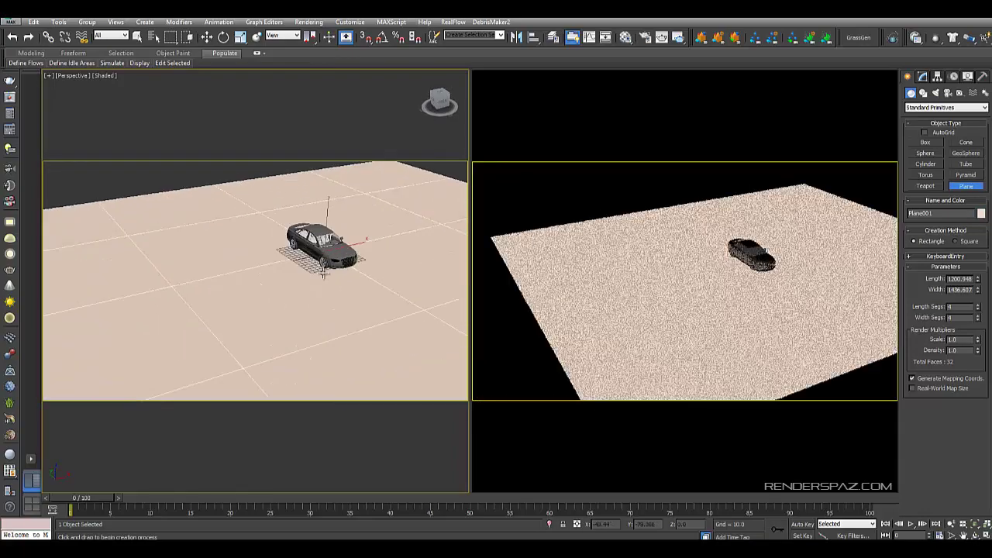
# Move the ground plane vertically to a height of about 0.19 on Z, level with the bottom of the car's tyres
pyautogui.keyDown('alt'); pyautogui.moveTo(357, 251); pyautogui.dragTo(370, 225, button='middle'); pyautogui.keyUp('alt')
pyautogui.scroll(6, 370, 226)
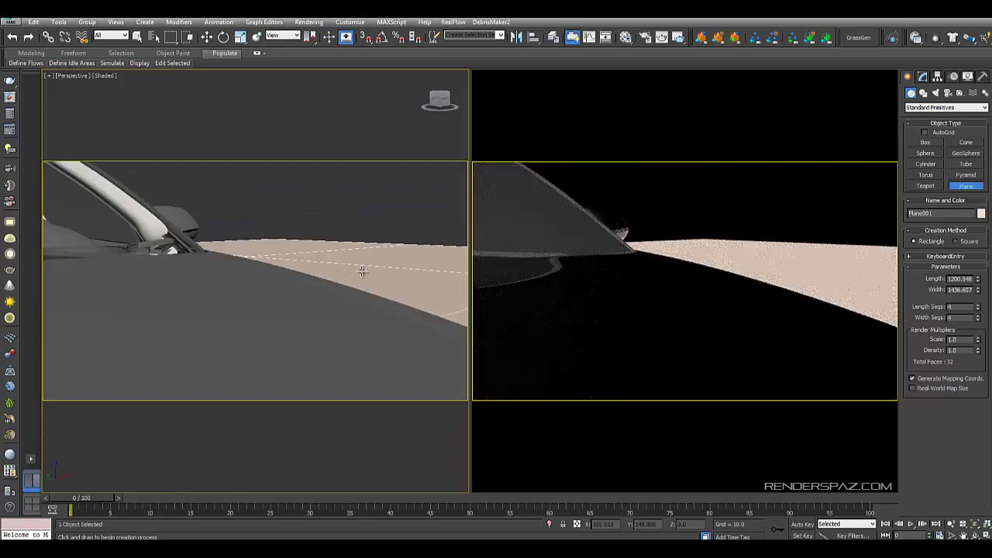
pyautogui.scroll(-6, 345, 241)
pyautogui.moveTo(363, 271); pyautogui.dragTo(314, 252, button='middle')
pyautogui.scroll(5, 313, 246)
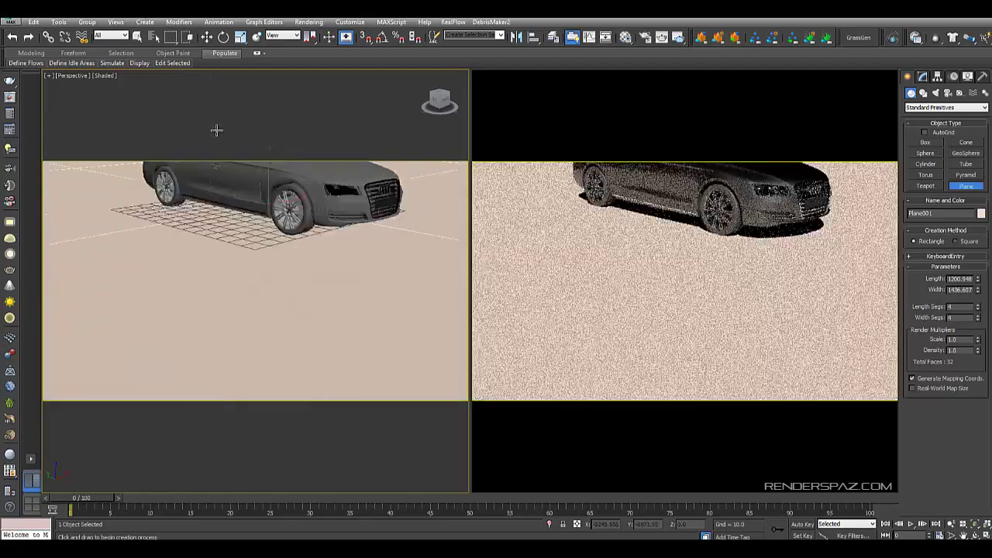
pyautogui.click(207, 37)
pyautogui.keyDown('alt'); pyautogui.moveTo(324, 218); pyautogui.dragTo(261, 205, button='middle'); pyautogui.keyUp('alt')
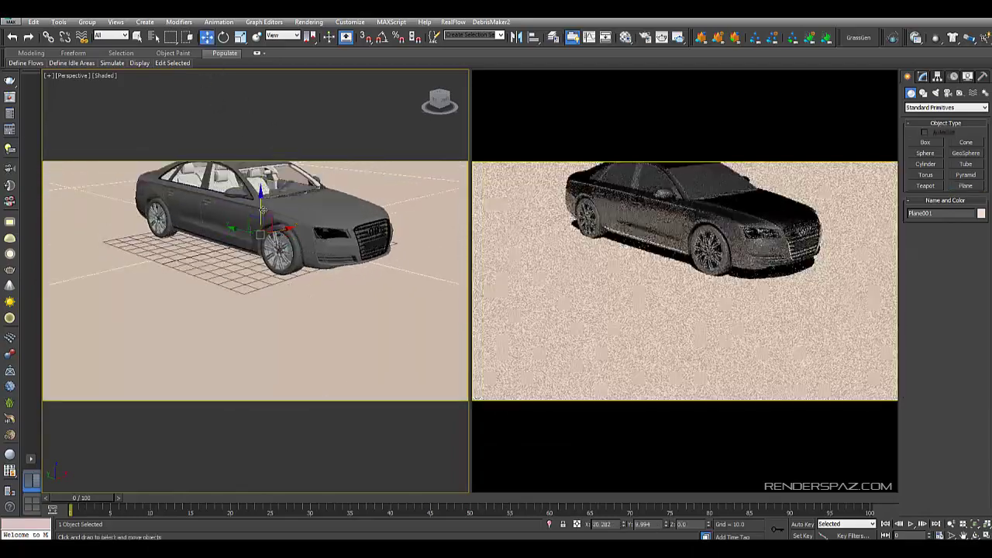
pyautogui.moveTo(262, 206); pyautogui.dragTo(260, 206)
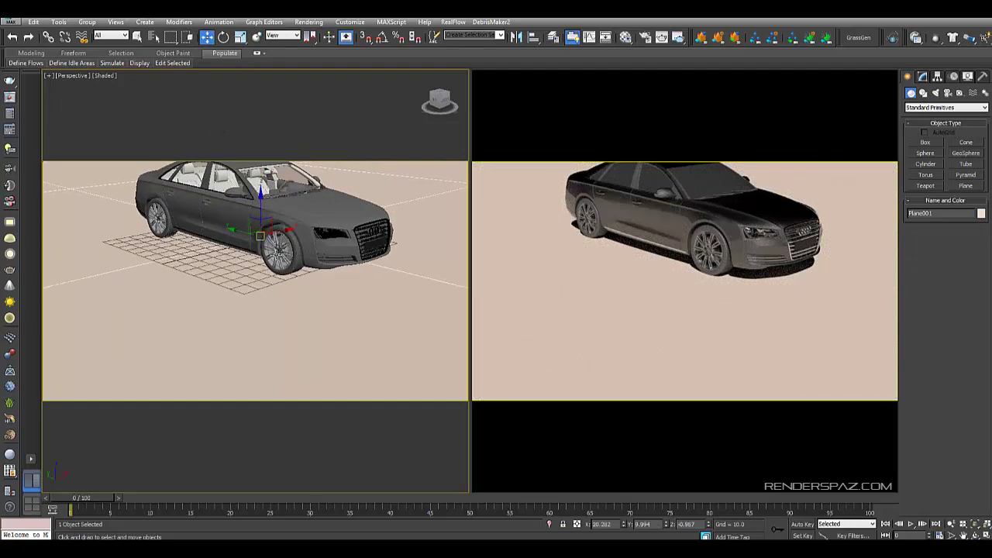
pyautogui.keyDown('alt'); pyautogui.moveTo(260, 217); pyautogui.dragTo(226, 219, button='middle'); pyautogui.keyUp('alt')
pyautogui.moveTo(226, 217); pyautogui.dragTo(228, 210)
pyautogui.keyDown('alt'); pyautogui.moveTo(240, 279); pyautogui.dragTo(201, 318, button='middle'); pyautogui.keyUp('alt')
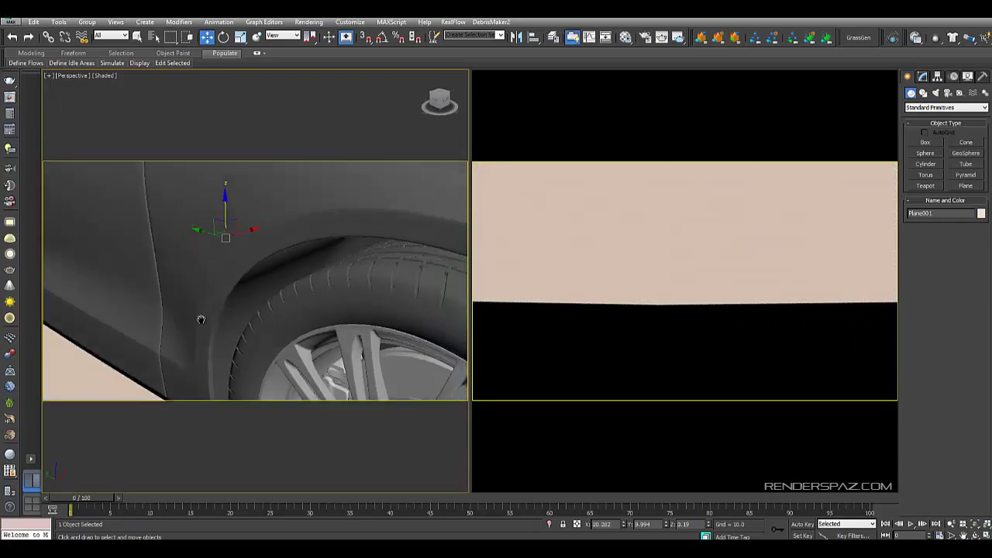
pyautogui.scroll(-3, 201, 318)
pyautogui.moveTo(310, 325); pyautogui.dragTo(271, 289, button='middle')
pyautogui.scroll(-4, 310, 308)
pyautogui.moveTo(338, 308); pyautogui.dragTo(380, 308, button='middle')
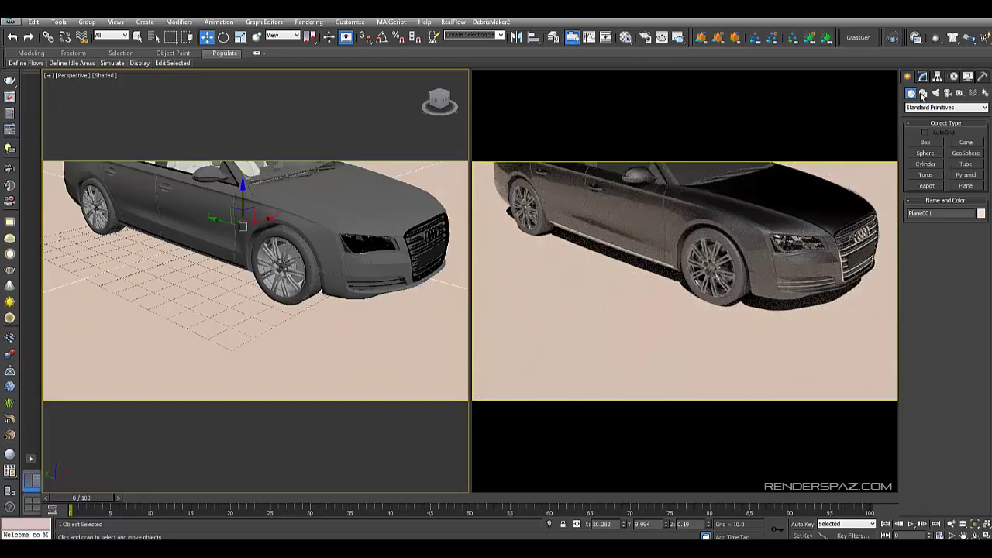
# Set the ground plane's length and width segments to 1
pyautogui.click(923, 77)
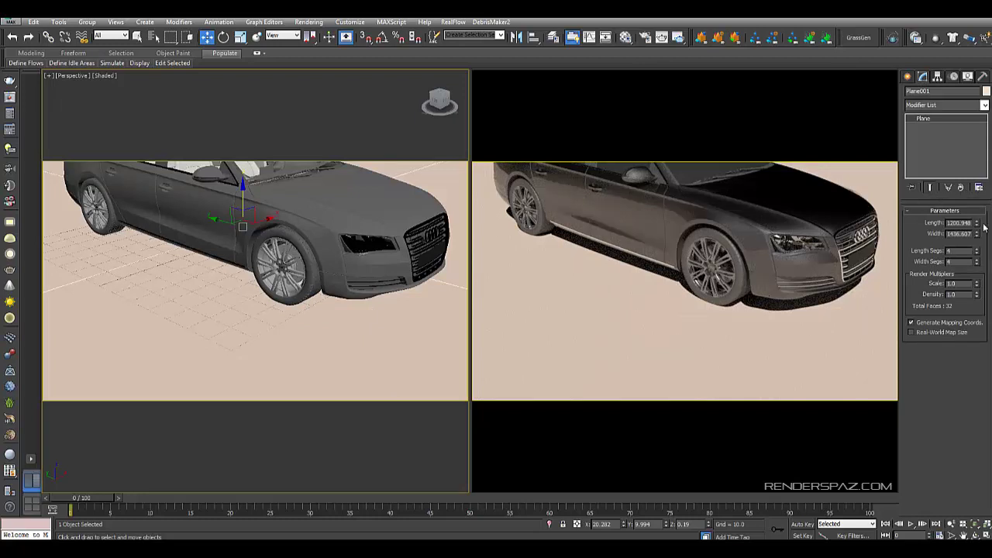
pyautogui.moveTo(977, 257); pyautogui.dragTo(978, 265)
pyautogui.keyDown('alt'); pyautogui.moveTo(348, 284); pyautogui.dragTo(281, 274, button='middle'); pyautogui.keyUp('alt')
pyautogui.scroll(-2, 328, 287)
pyautogui.scroll(-2, 295, 303)
pyautogui.keyDown('alt'); pyautogui.moveTo(305, 305); pyautogui.dragTo(312, 309, button='middle'); pyautogui.keyUp('alt')
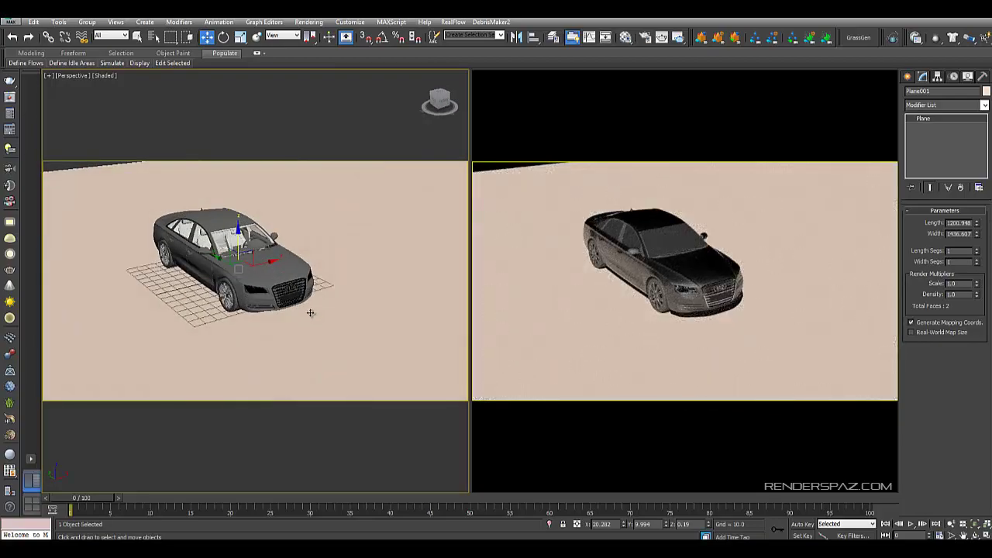
# Assign the dark grey 01 - Default V-Ray material to the ground plane and close the Material Editor
pyautogui.press('m')
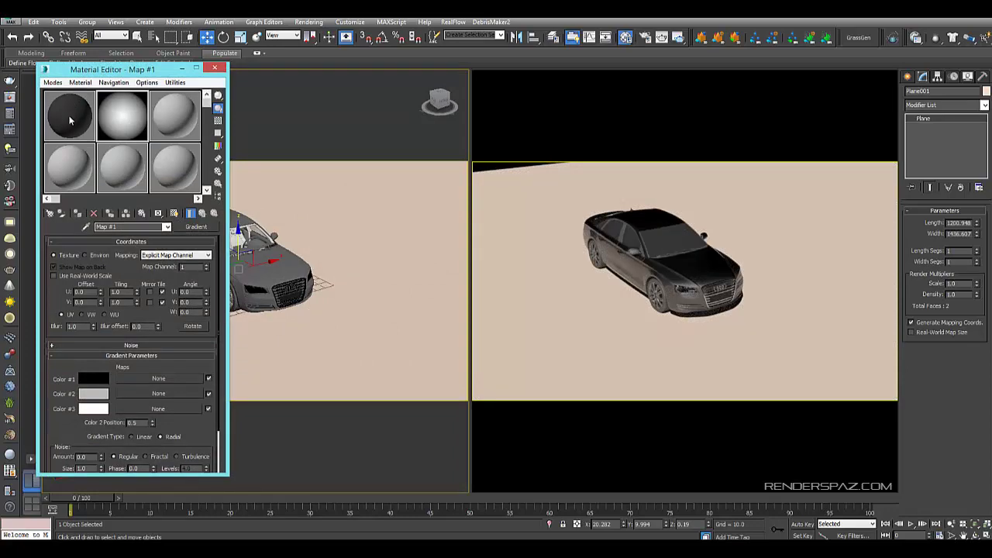
pyautogui.click(70, 120)
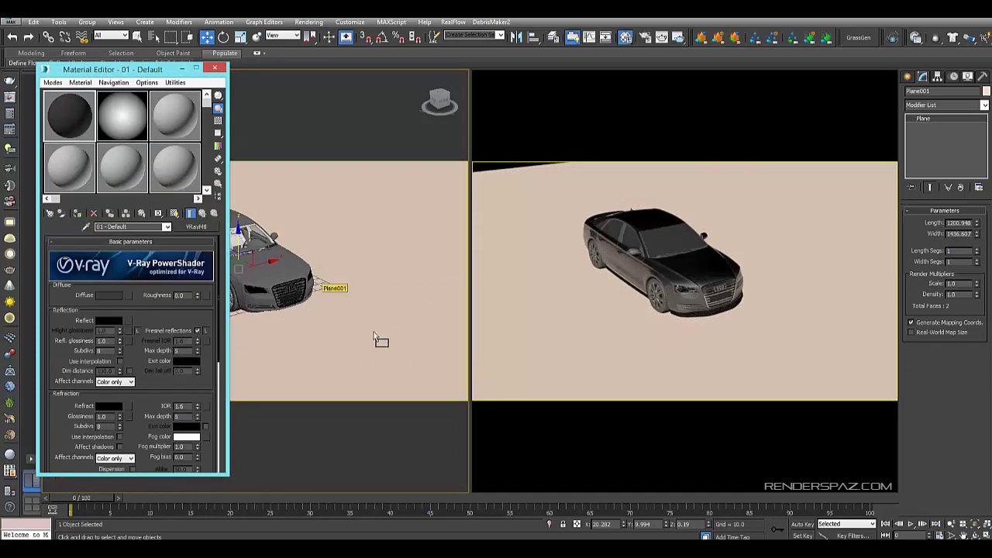
pyautogui.moveTo(375, 339); pyautogui.dragTo(370, 339)
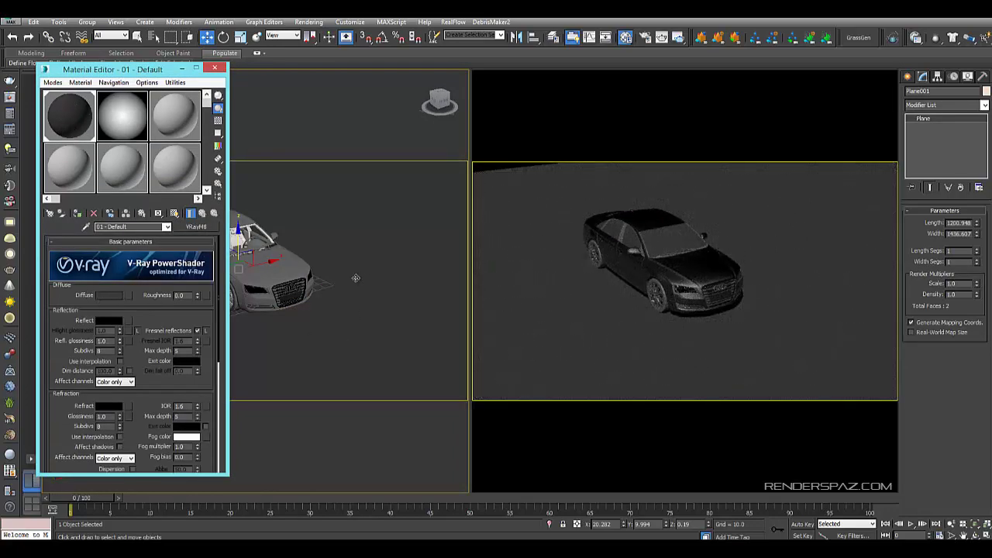
pyautogui.scroll(4, 356, 278)
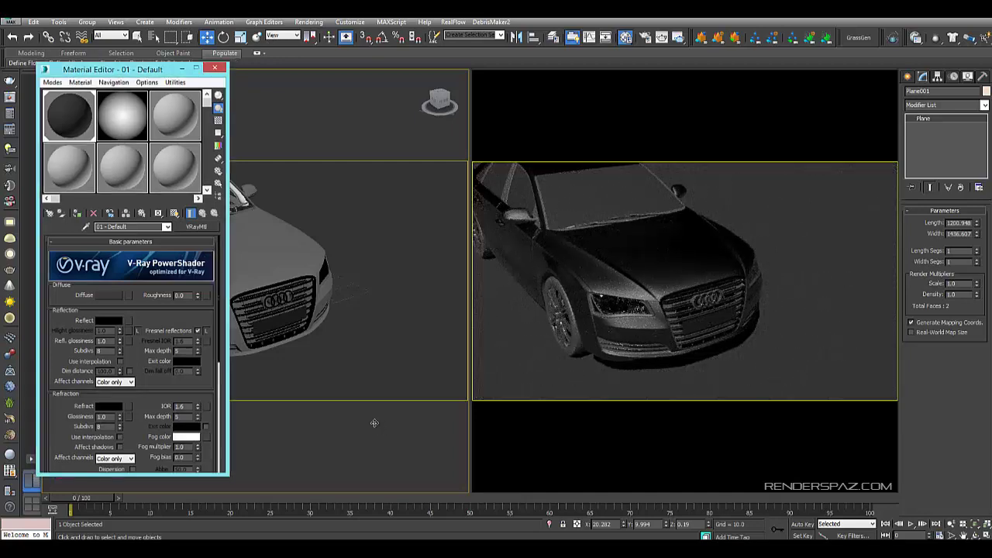
pyautogui.press('m')
pyautogui.keyDown('alt'); pyautogui.moveTo(429, 249); pyautogui.dragTo(381, 264, button='middle'); pyautogui.keyUp('alt')
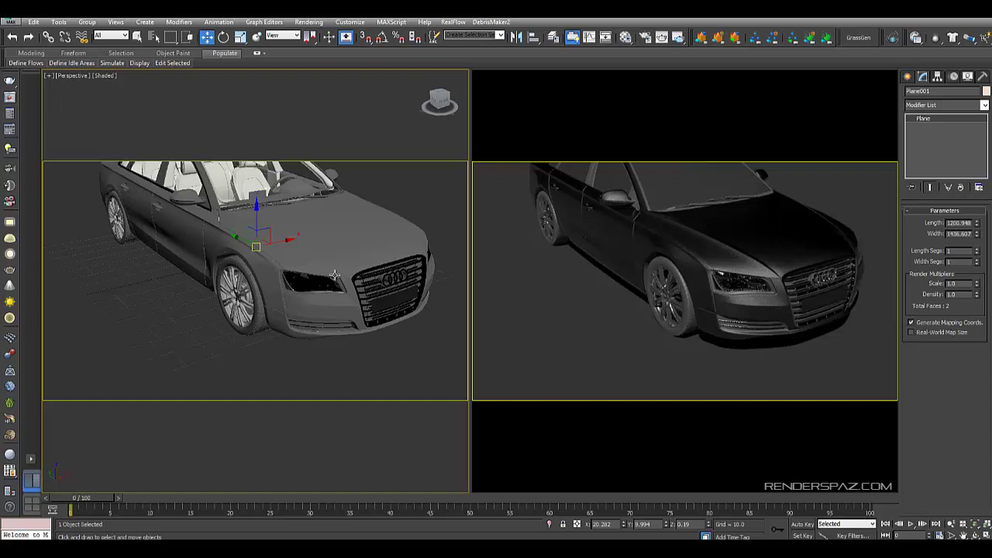
pyautogui.keyDown('alt'); pyautogui.moveTo(297, 266); pyautogui.dragTo(328, 275, button='middle'); pyautogui.keyUp('alt')
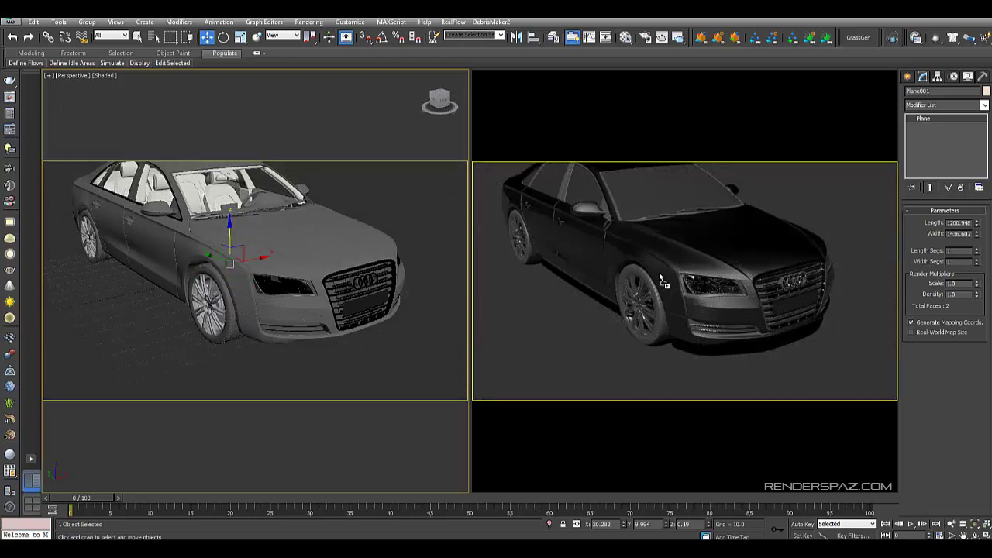
# Merge the Sky Light Fabric light group file into the scene and place it above the car
pyautogui.rightClick(95, 346)
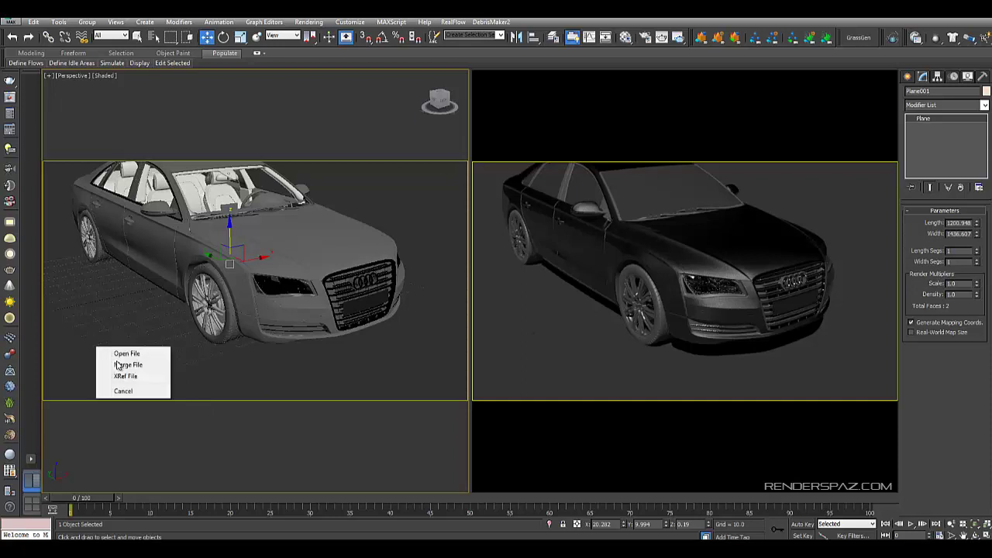
pyautogui.click(121, 367)
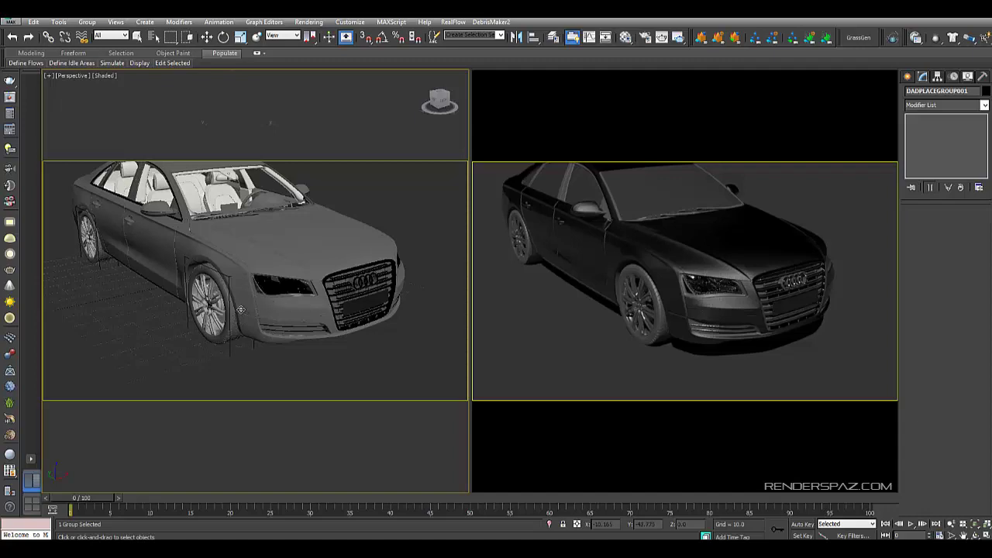
pyautogui.click(240, 310)
pyautogui.scroll(-5, 275, 302)
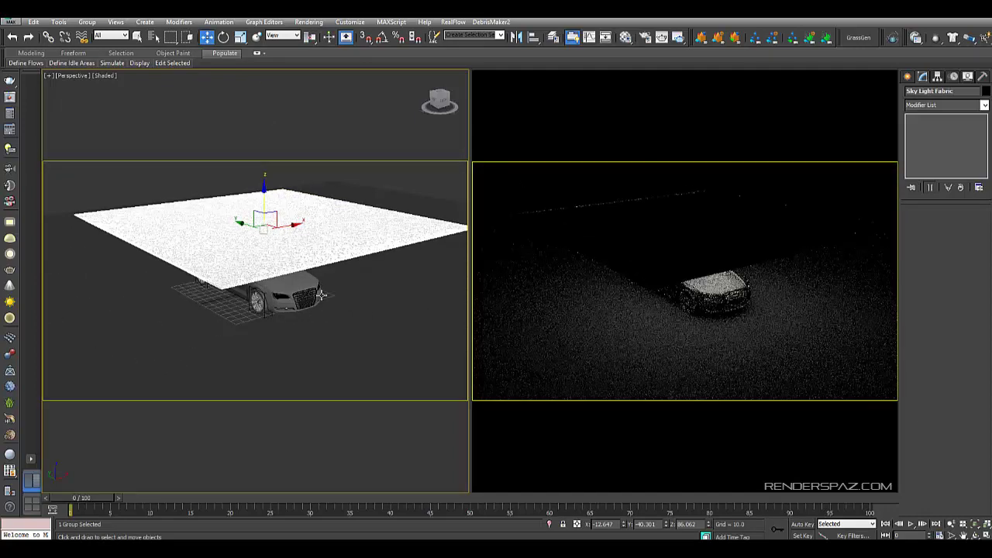
pyautogui.keyDown('alt'); pyautogui.moveTo(330, 317); pyautogui.dragTo(321, 305, button='middle'); pyautogui.keyUp('alt')
pyautogui.scroll(2, 299, 303)
pyautogui.scroll(3, 299, 303)
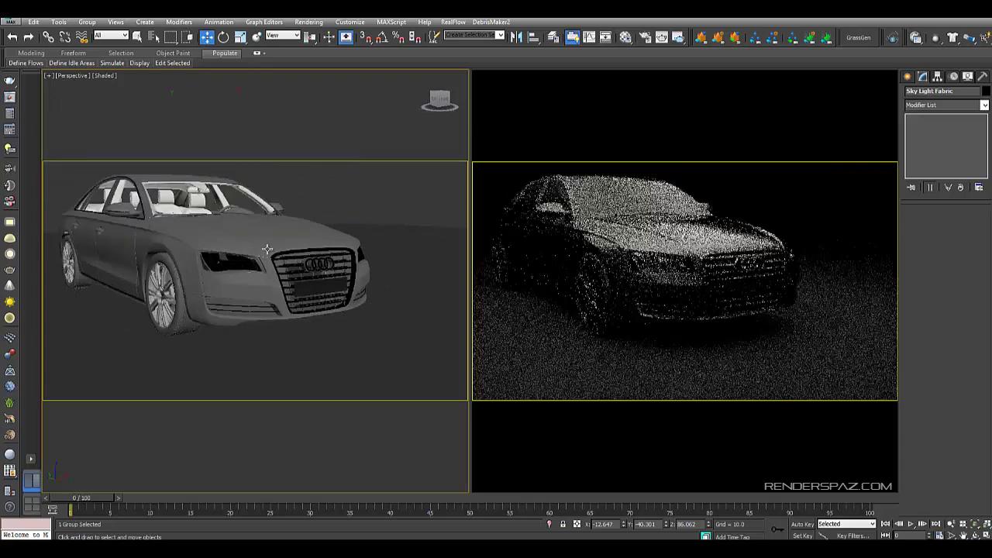
# Raise the Sky Light Fabric group along Z to a height of about 134.3 above the car
pyautogui.scroll(-4, 237, 175)
pyautogui.moveTo(236, 173); pyautogui.dragTo(237, 187, button='middle')
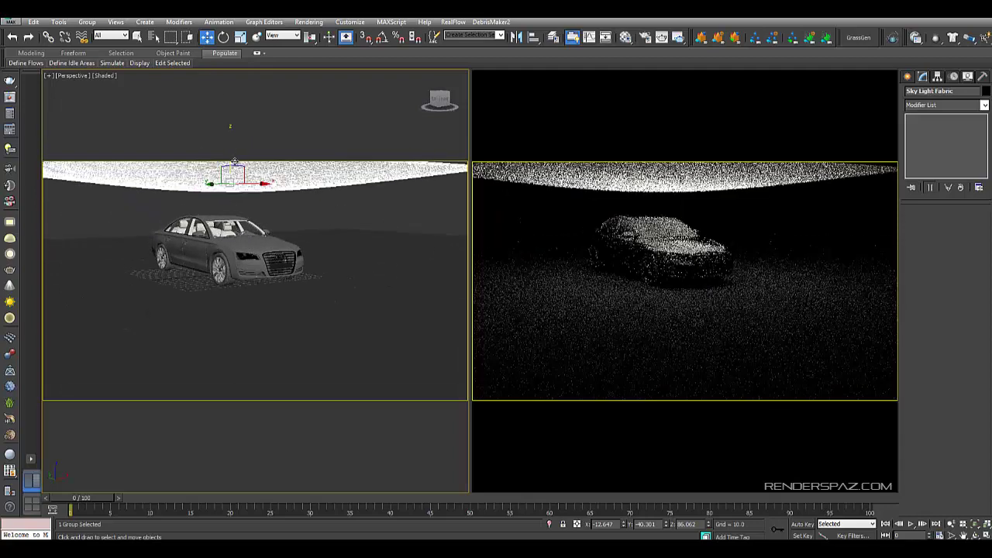
pyautogui.moveTo(228, 157); pyautogui.dragTo(229, 100)
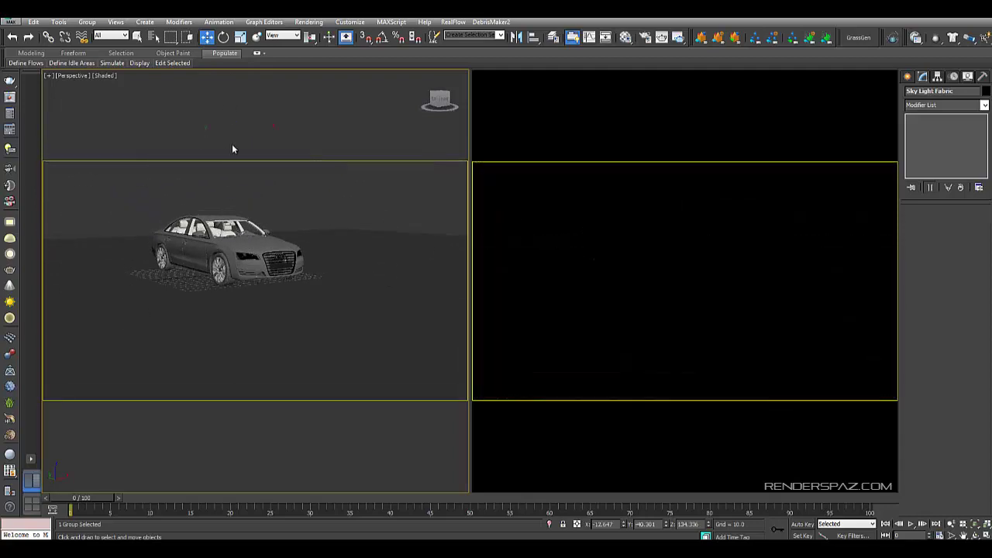
pyautogui.keyDown('alt'); pyautogui.moveTo(277, 211); pyautogui.dragTo(243, 220, button='middle'); pyautogui.keyUp('alt')
pyautogui.scroll(4, 246, 220)
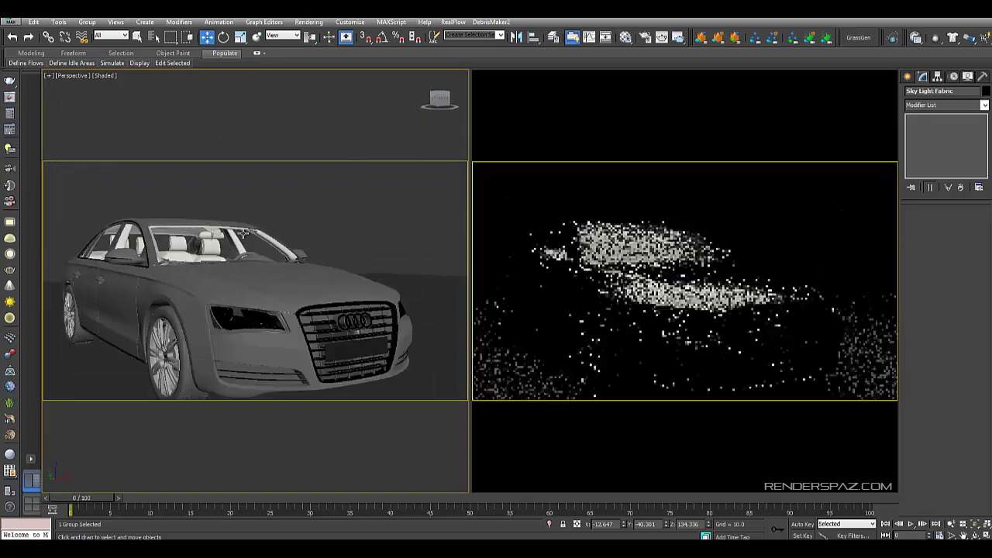
pyautogui.moveTo(266, 275); pyautogui.dragTo(258, 239, button='middle')
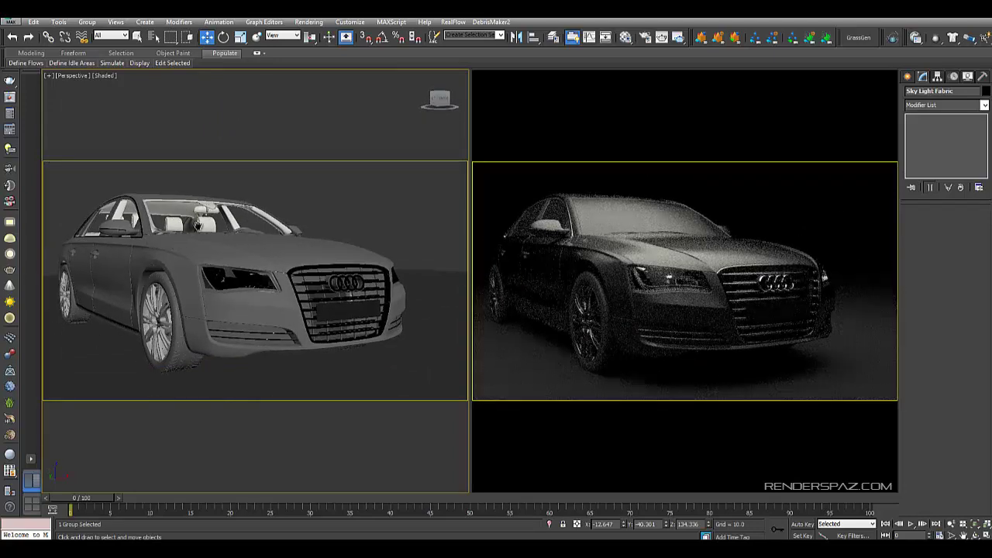
# Sample the car paint material from the car's hood into the third slot of the Material Editor
pyautogui.scroll(6, 257, 245)
pyautogui.keyDown('alt'); pyautogui.moveTo(257, 244); pyautogui.dragTo(332, 274, button='middle'); pyautogui.keyUp('alt')
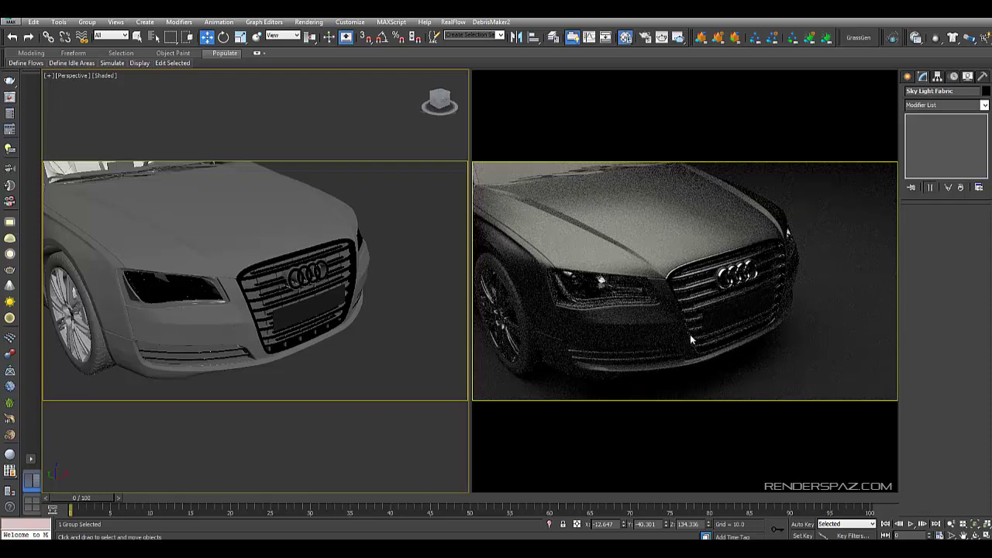
pyautogui.press('m')
pyautogui.click(185, 105)
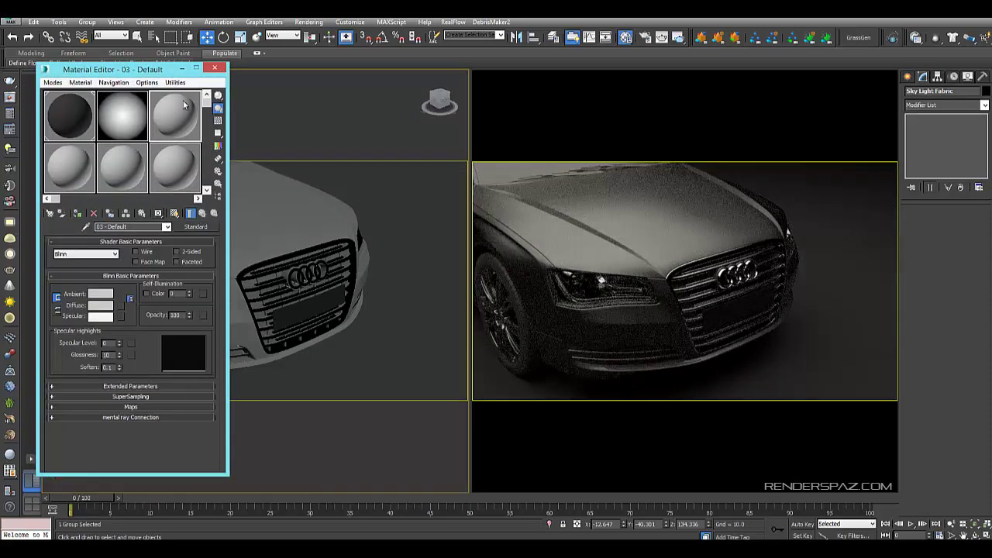
pyautogui.click(86, 226)
pyautogui.click(248, 177)
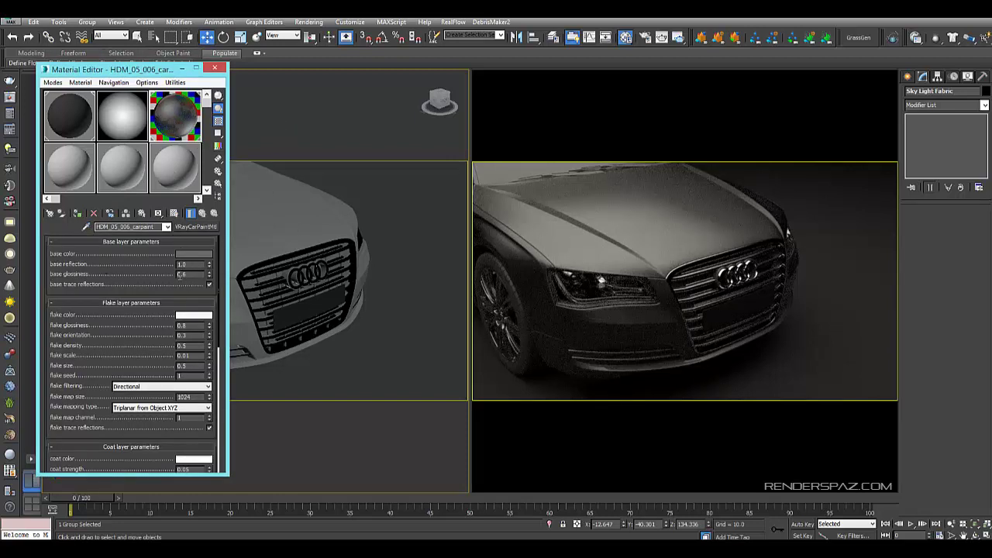
# Set the car paint's base glossiness to 0.7 and its base color to a neutral grey with value 109
pyautogui.moveTo(209, 275); pyautogui.dragTo(210, 274)
pyautogui.click(194, 253)
pyautogui.moveTo(303, 104); pyautogui.dragTo(306, 120)
pyautogui.click(305, 86)
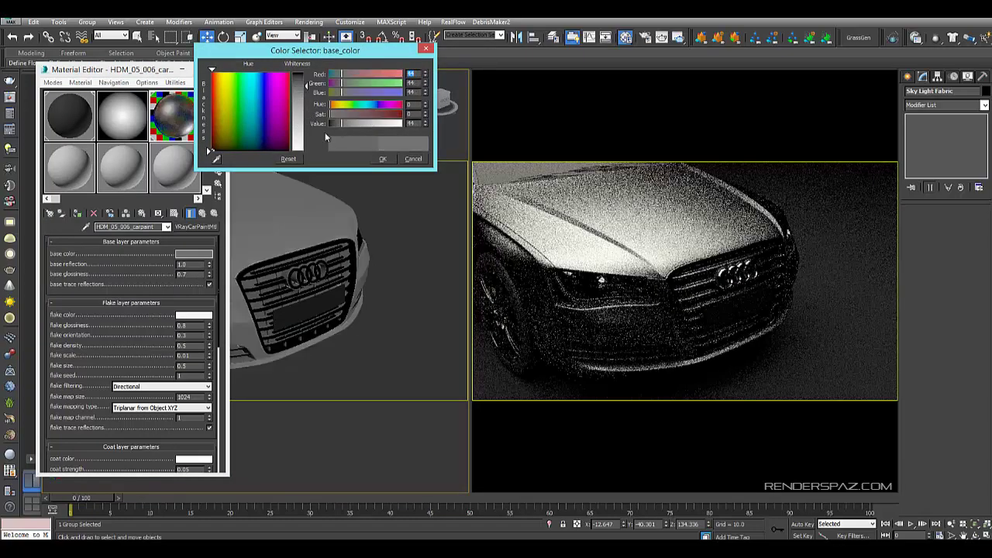
pyautogui.click(305, 106)
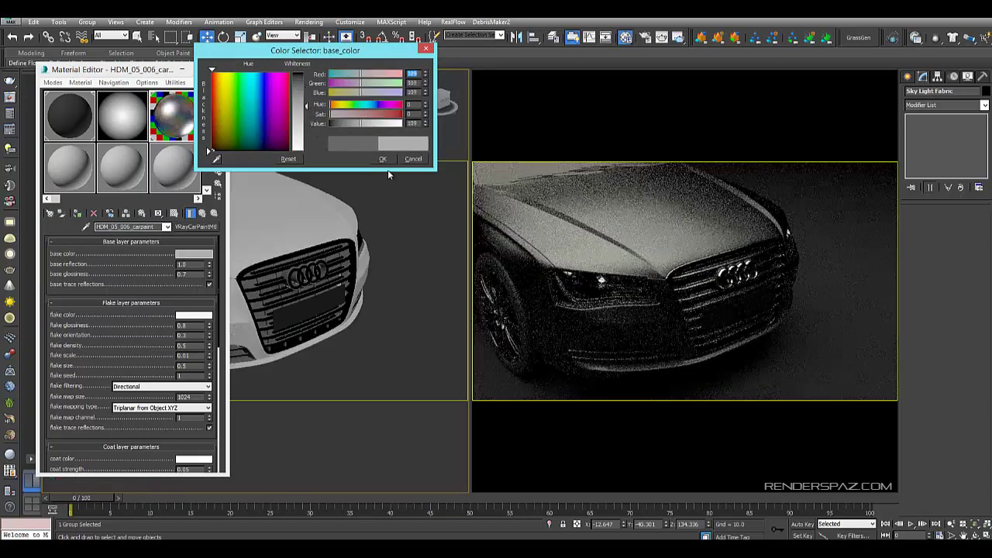
pyautogui.click(383, 159)
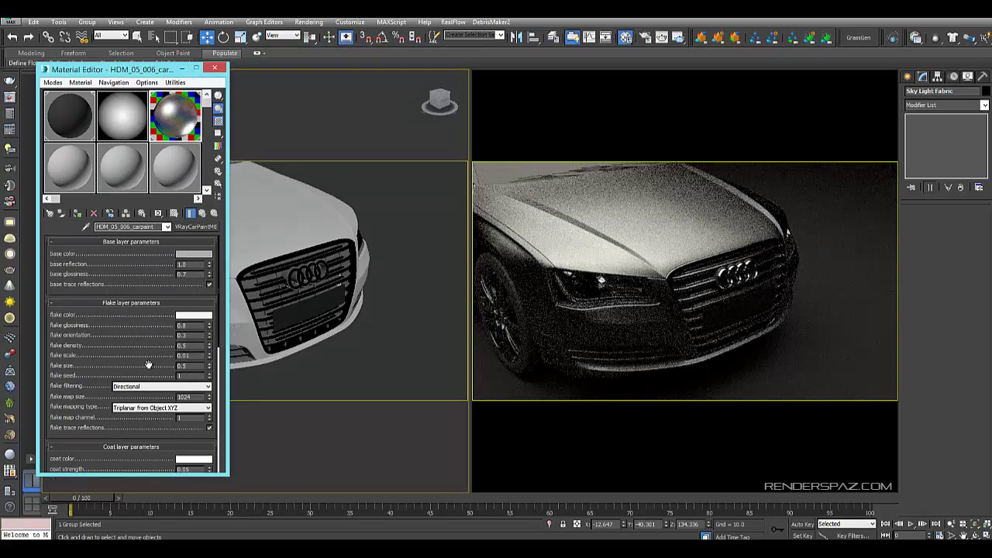
# Set the car paint's coat strength to 0.08 and close the Material Editor
pyautogui.scroll(-5, 91, 356)
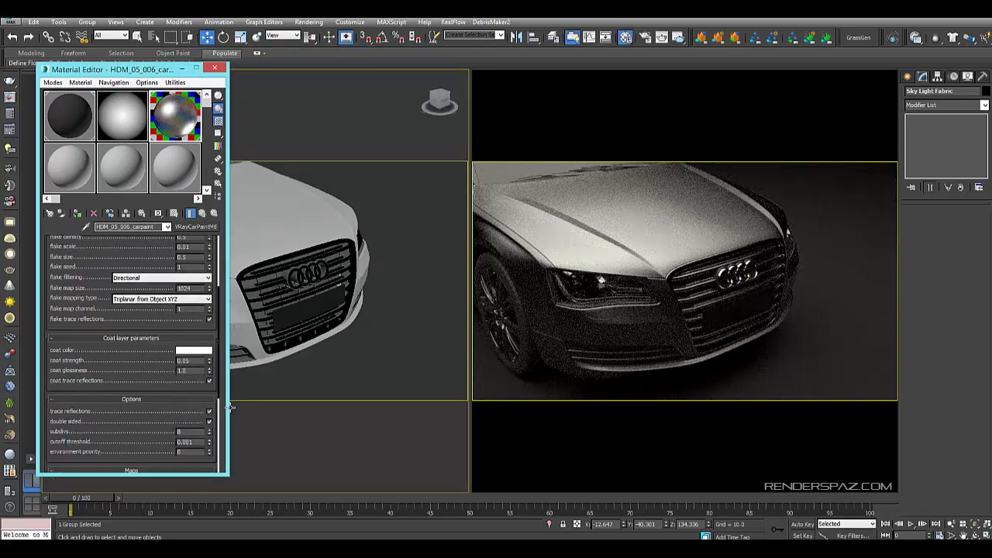
pyautogui.press('BackSpace')
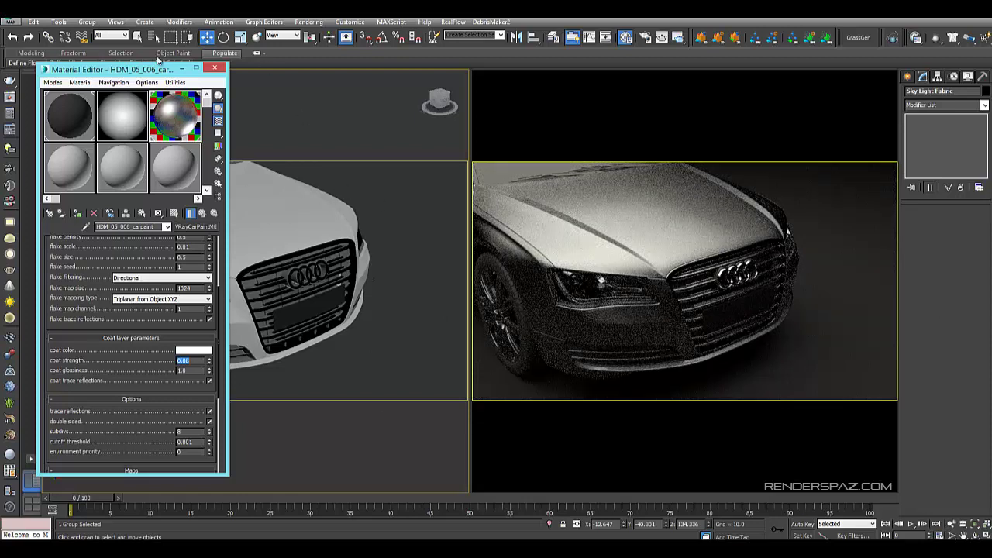
pyautogui.press('m')
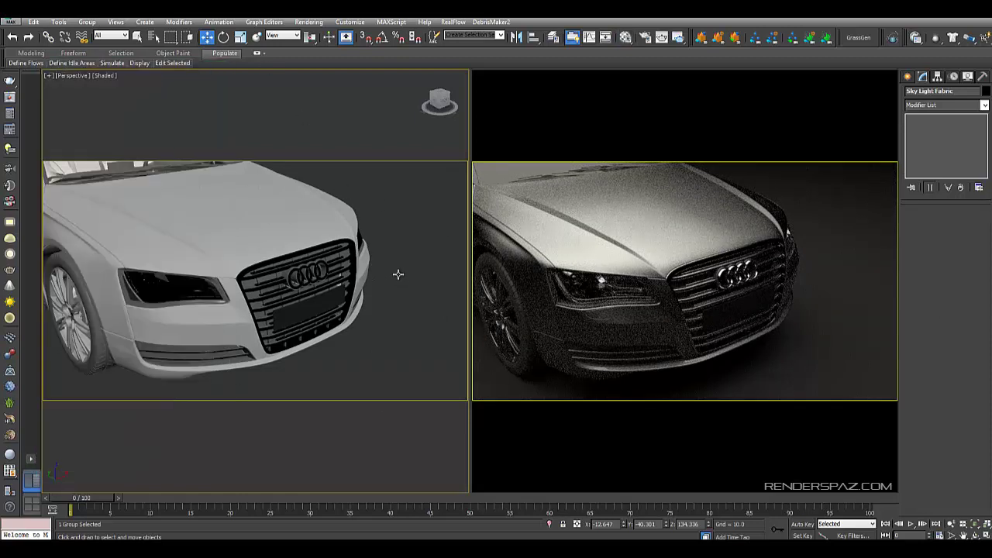
# Examine the reflections on the car's front grille and four-ring badge up close in the ActiveShade preview
pyautogui.moveTo(252, 283); pyautogui.dragTo(367, 337, button='middle')
pyautogui.scroll(-6, 272, 277)
pyautogui.scroll(6, 301, 277)
pyautogui.scroll(5, 372, 282)
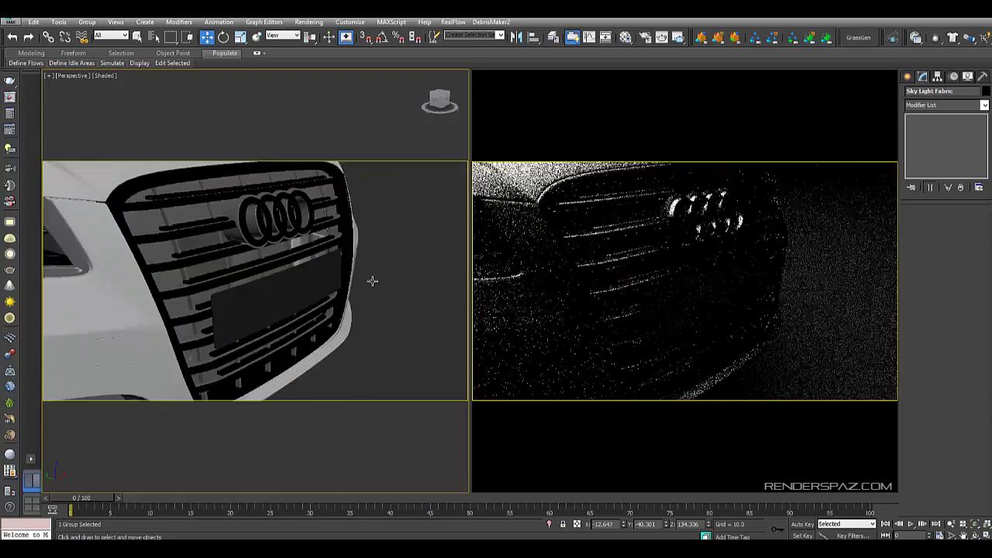
pyautogui.keyDown('alt'); pyautogui.moveTo(348, 260); pyautogui.dragTo(361, 303, button='middle'); pyautogui.keyUp('alt')
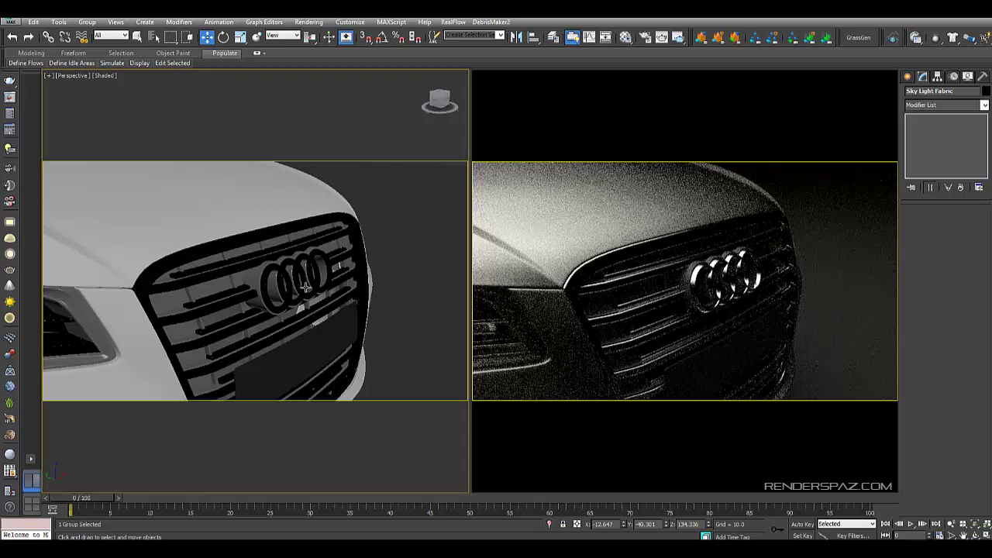
pyautogui.scroll(3, 303, 289)
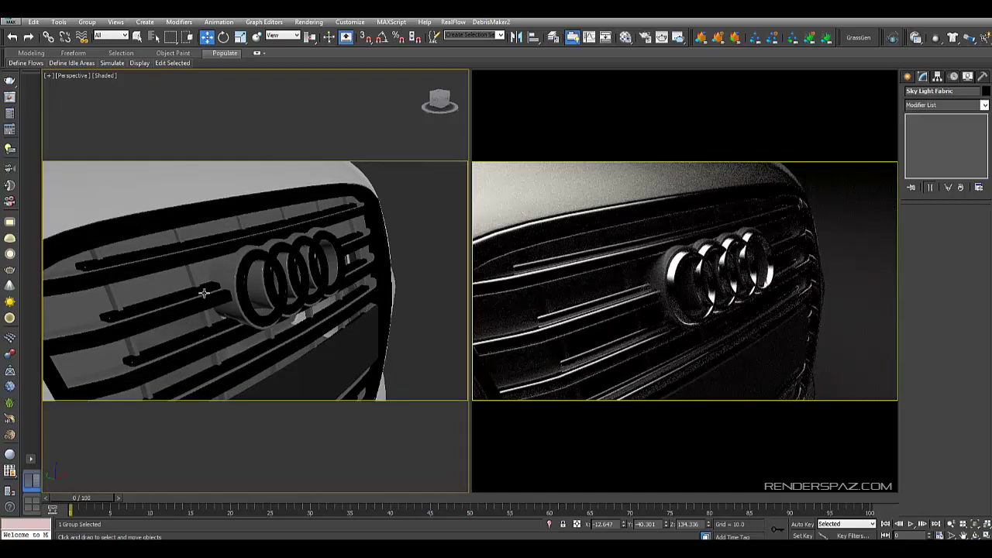
pyautogui.scroll(1, 241, 320)
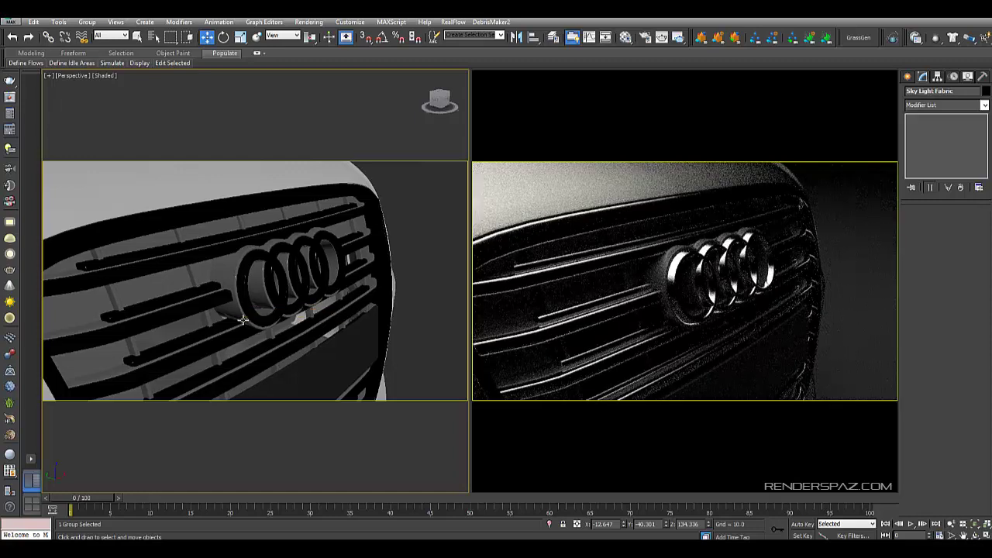
# Show the light group and the car from the top in wireframe
pyautogui.press('t')
pyautogui.scroll(-2, 275, 329)
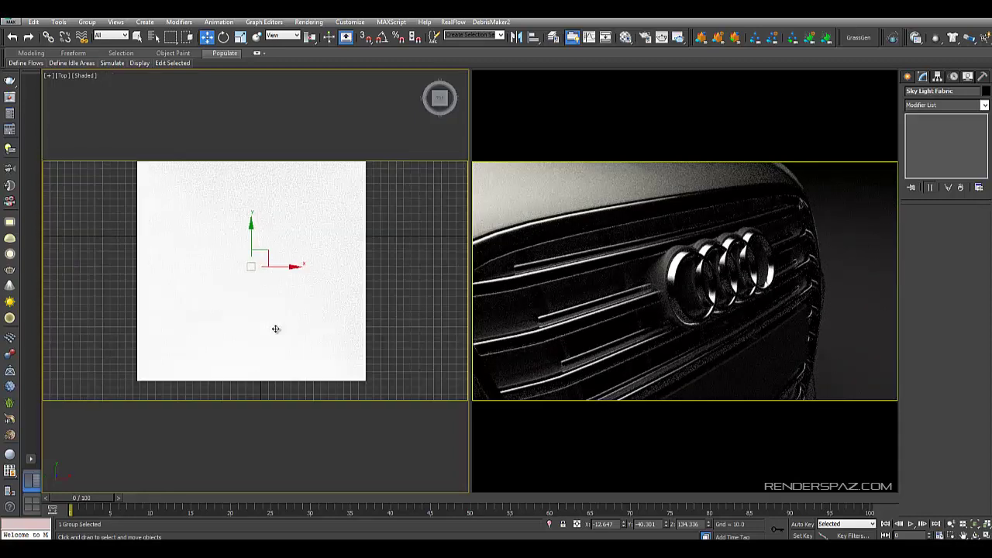
pyautogui.press('F3')
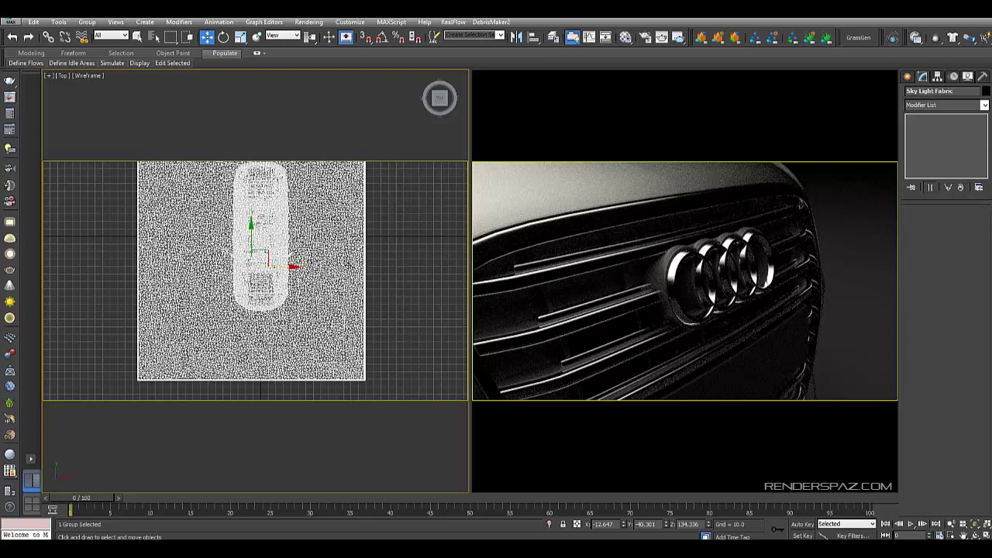
# Make the Sky Light Fabric group invisible to the camera in its object properties, leaving it visible to reflections
pyautogui.rightClick(349, 269)
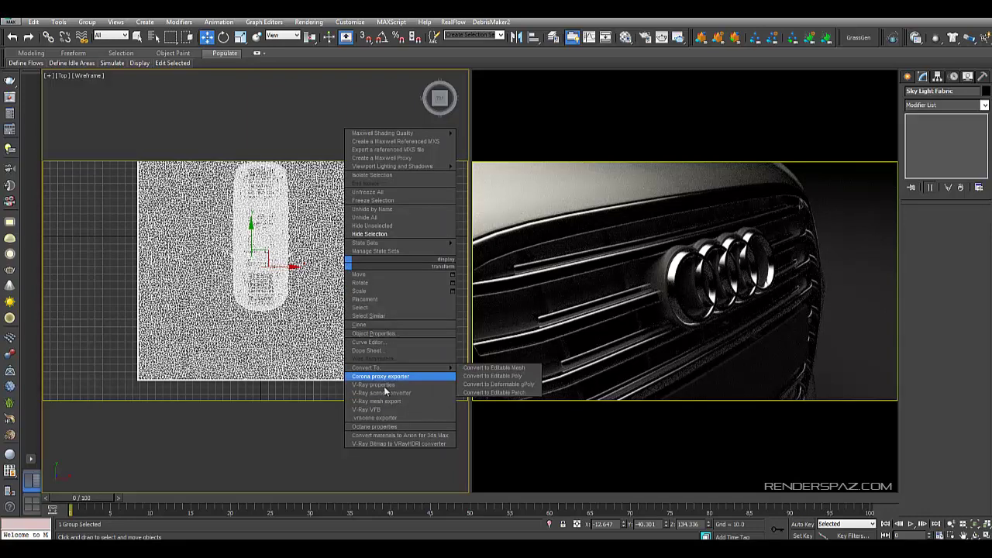
pyautogui.click(383, 333)
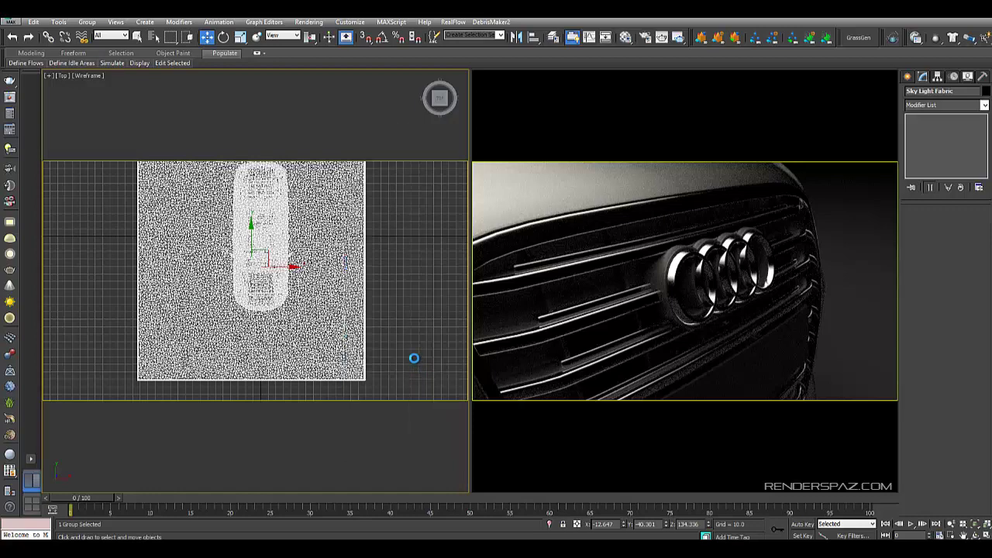
pyautogui.click(420, 134)
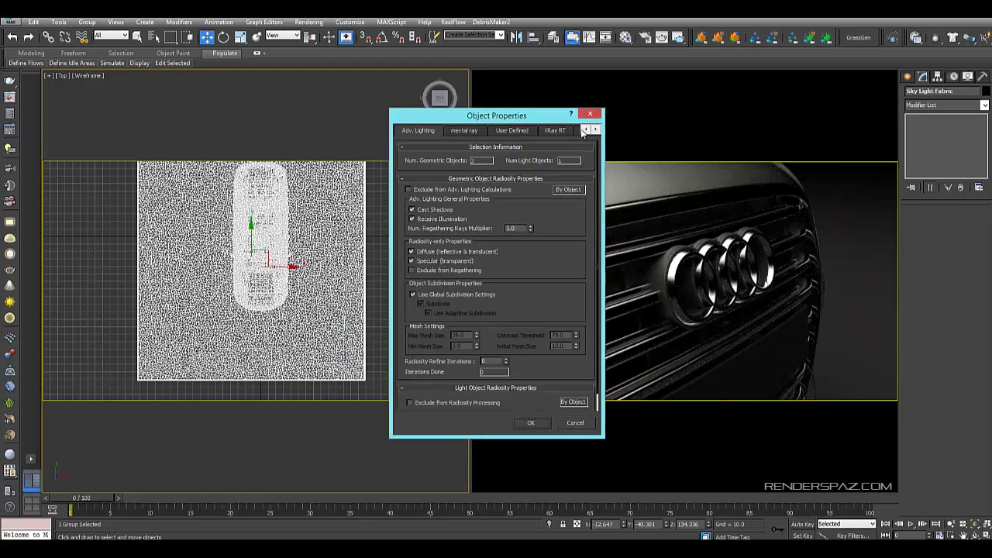
pyautogui.click(583, 131)
pyautogui.click(405, 131)
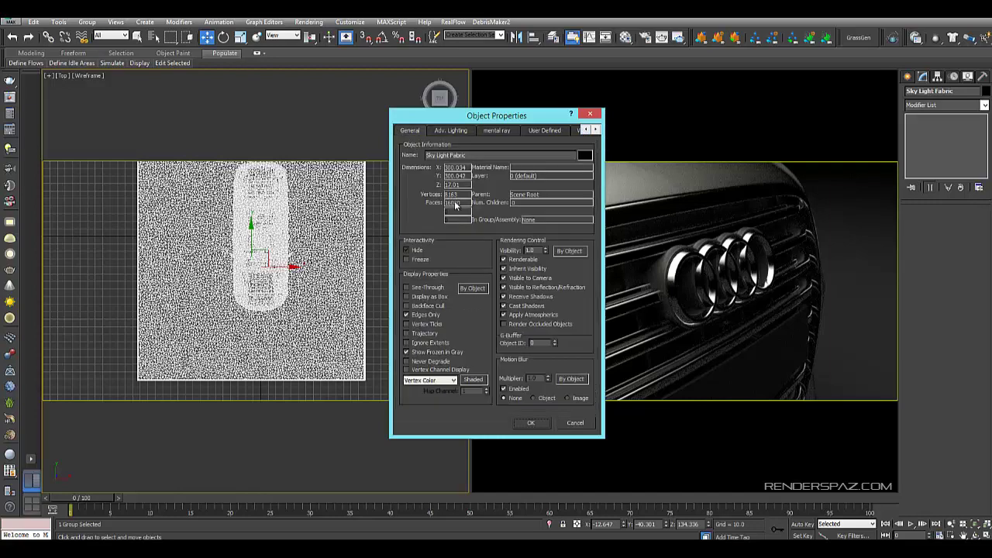
pyautogui.click(514, 288)
pyautogui.click(533, 423)
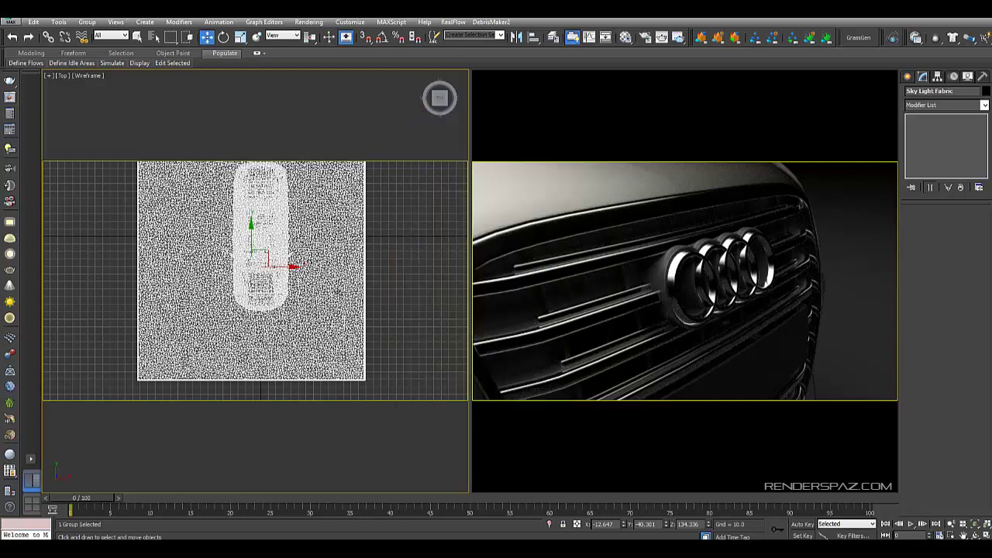
# Center the Sky Light Fabric group over the car at about X -0.9, Y -21, display it as a box, and deselect it
pyautogui.moveTo(260, 257); pyautogui.dragTo(270, 243)
pyautogui.rightClick(306, 273)
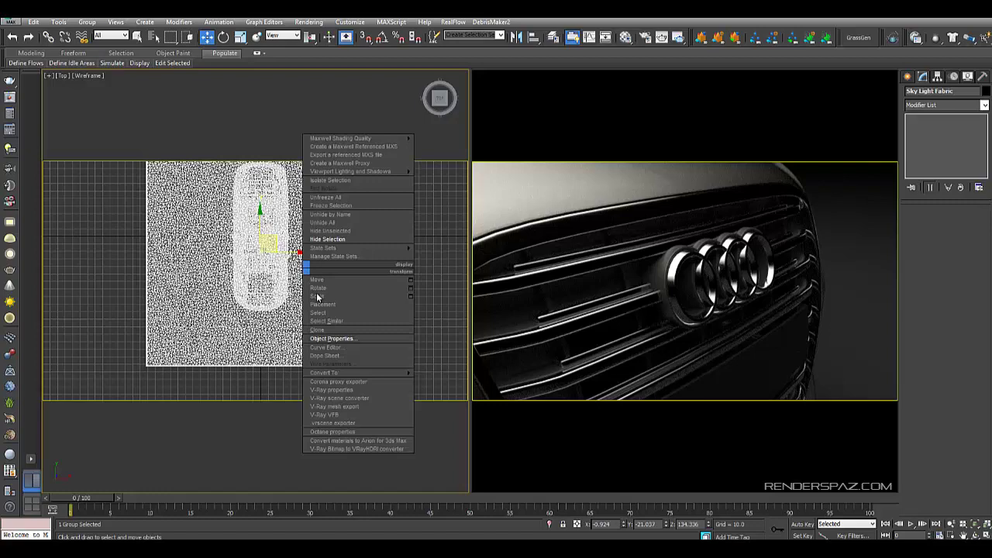
pyautogui.click(324, 339)
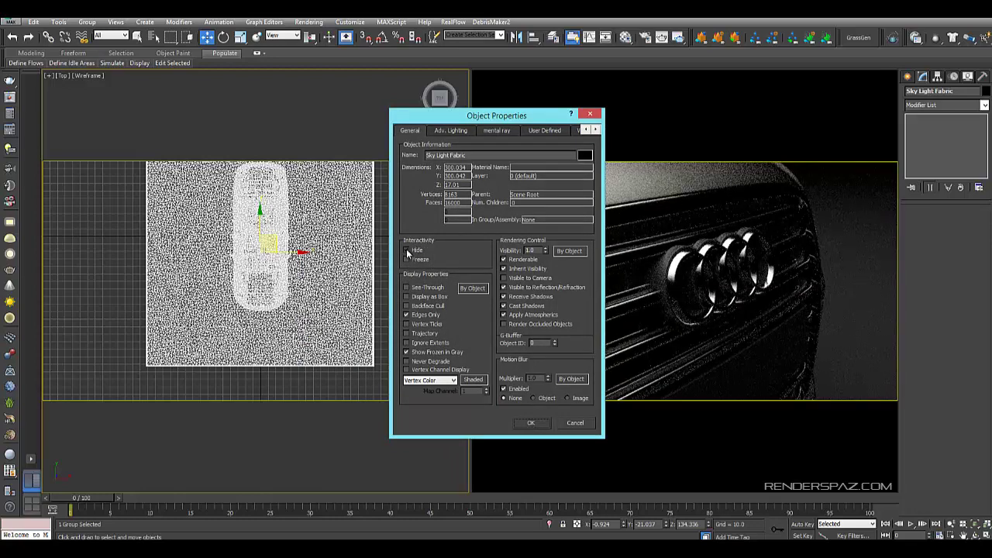
pyautogui.click(407, 296)
pyautogui.press('Return')
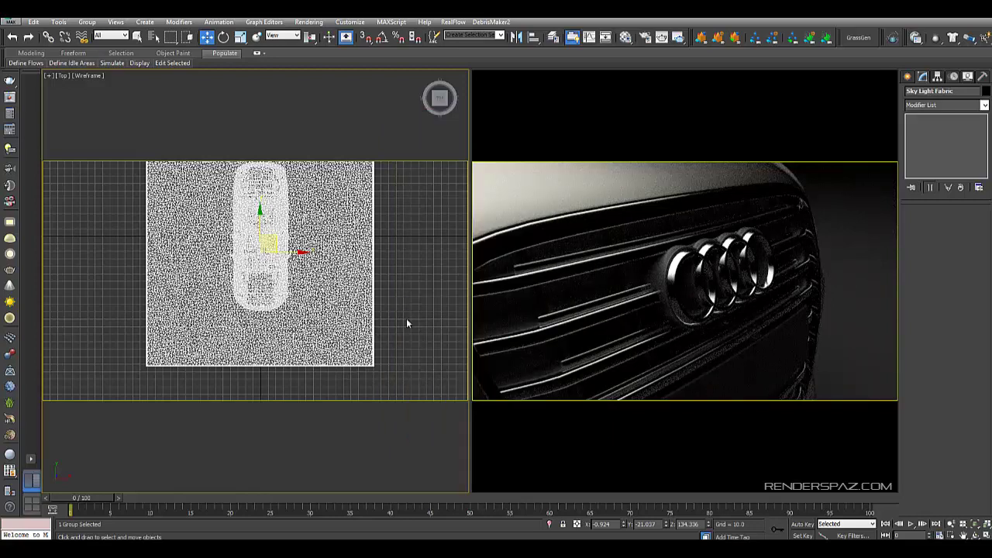
pyautogui.click(399, 354)
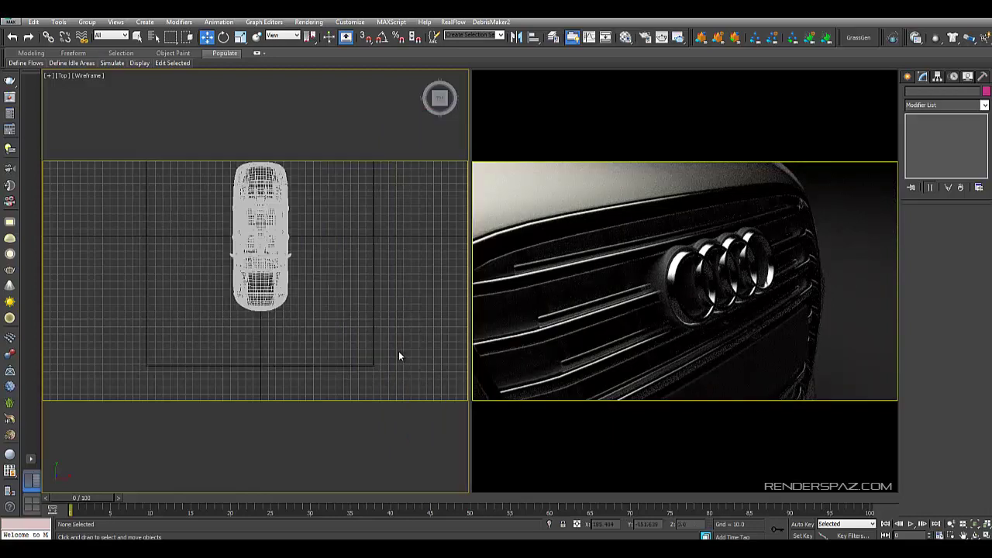
# Create a V-Ray physical camera off the car's front corner, targeted at the front end, and look through it
pyautogui.click(908, 76)
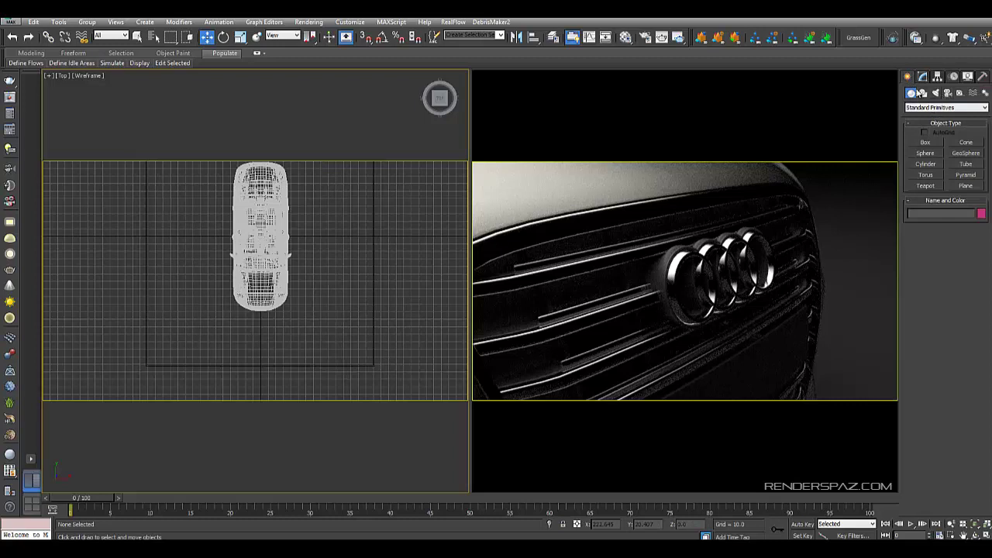
pyautogui.click(947, 93)
pyautogui.click(924, 109)
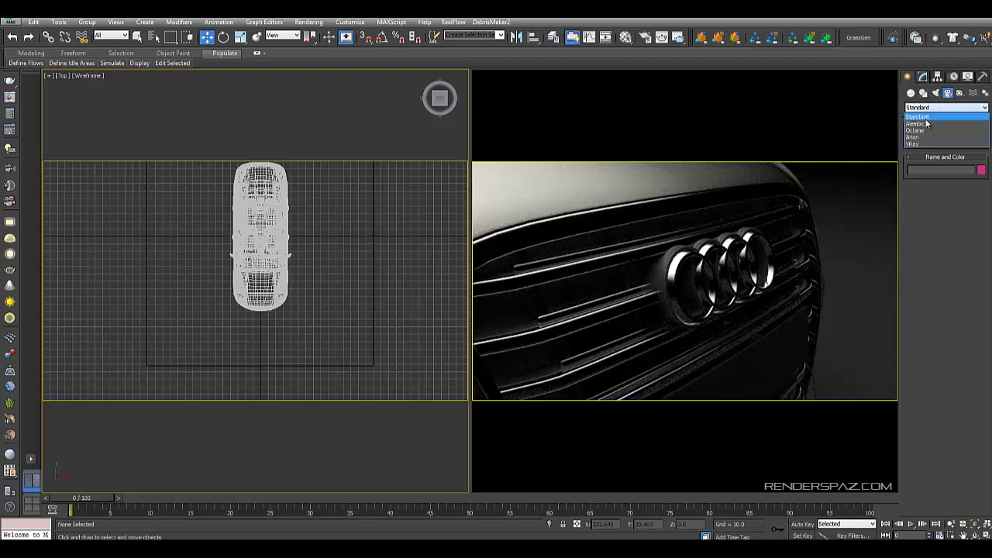
pyautogui.click(922, 144)
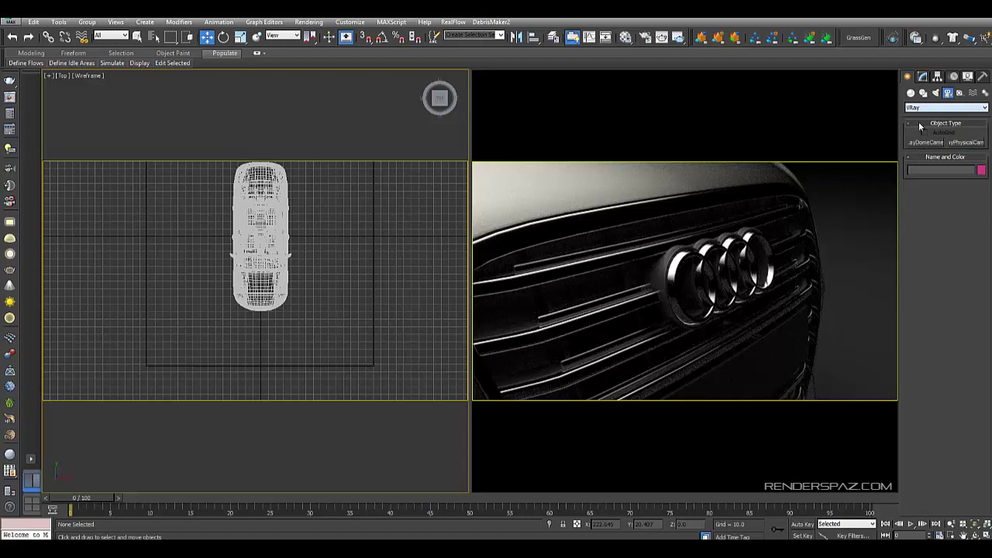
pyautogui.click(968, 144)
pyautogui.moveTo(241, 324); pyautogui.dragTo(174, 355, button='middle')
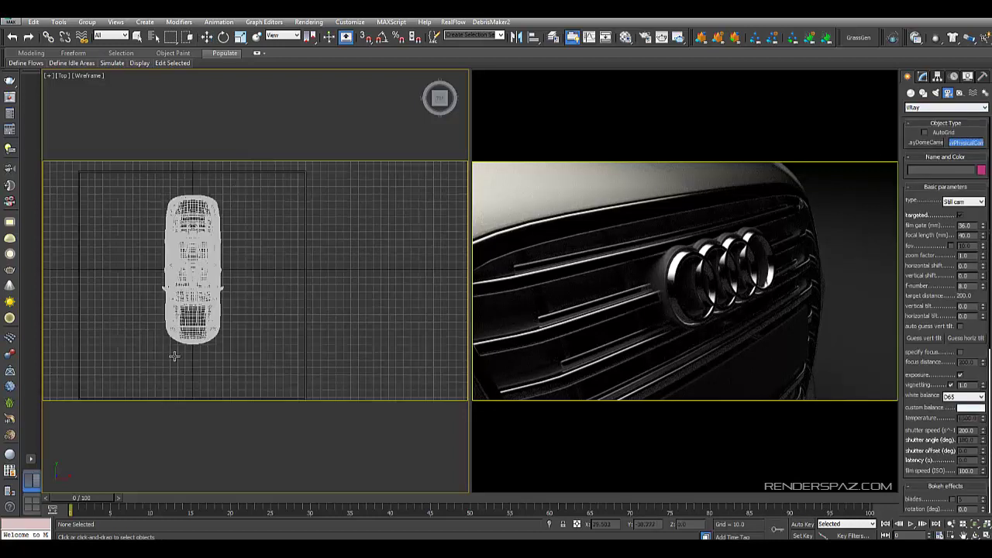
pyautogui.moveTo(137, 376); pyautogui.dragTo(191, 319)
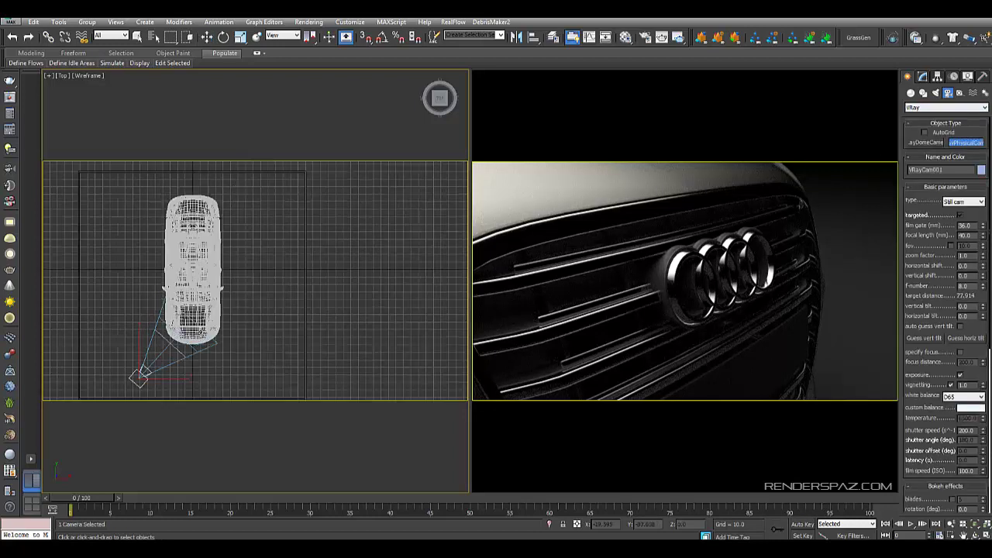
pyautogui.press('c')
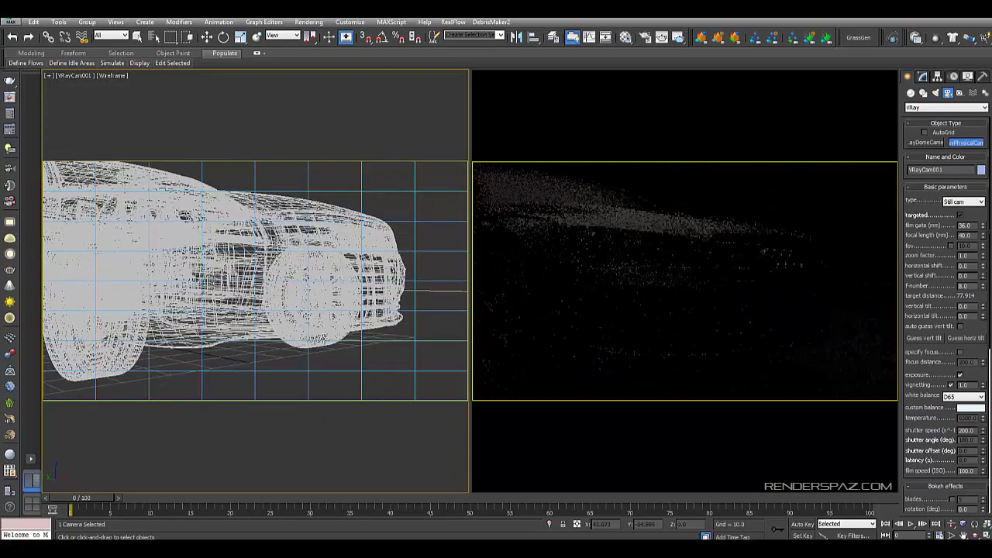
# Pan, orbit and dolly the camera to frame the hood, headlight and front grille more closely
pyautogui.moveTo(353, 219); pyautogui.dragTo(303, 279, button='middle')
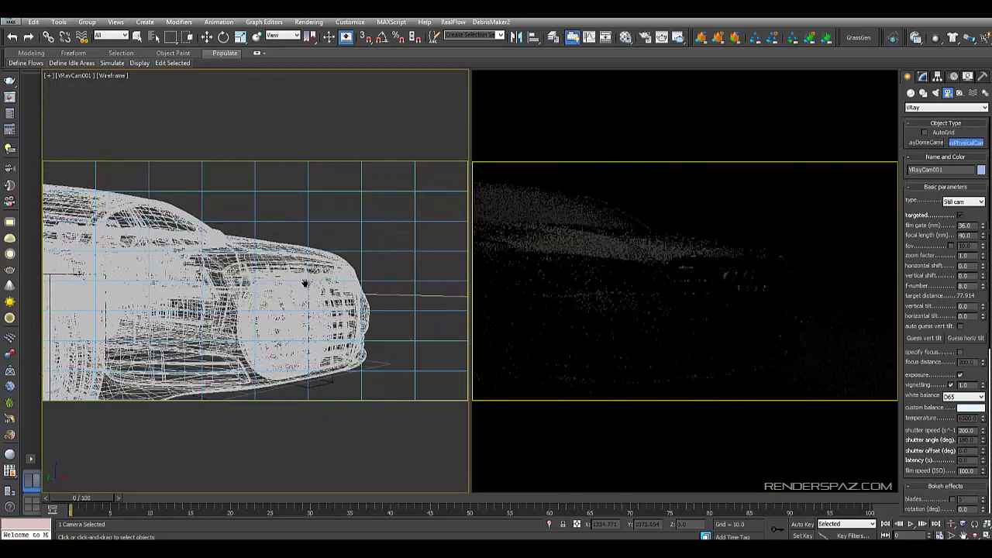
pyautogui.click(974, 535)
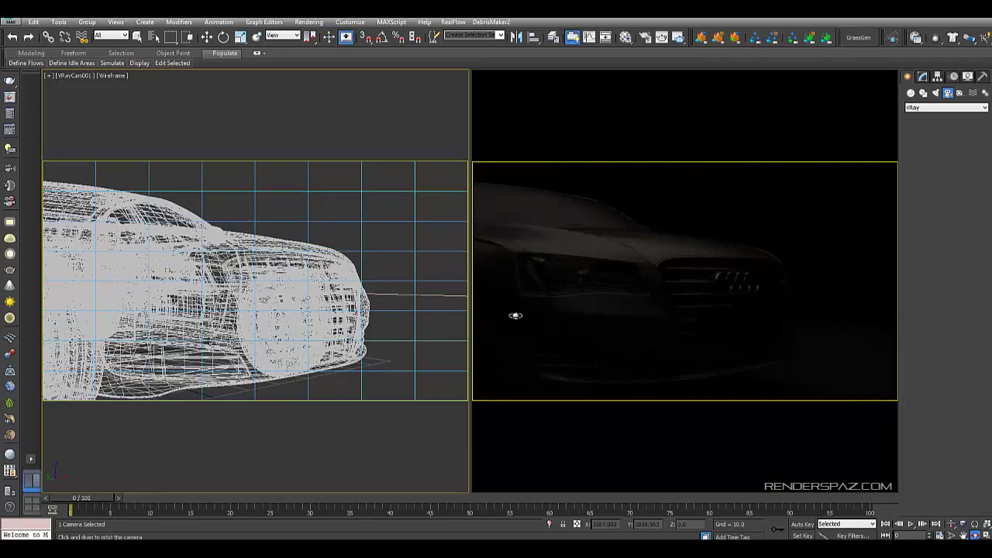
pyautogui.moveTo(282, 319); pyautogui.dragTo(351, 290)
pyautogui.click(950, 524)
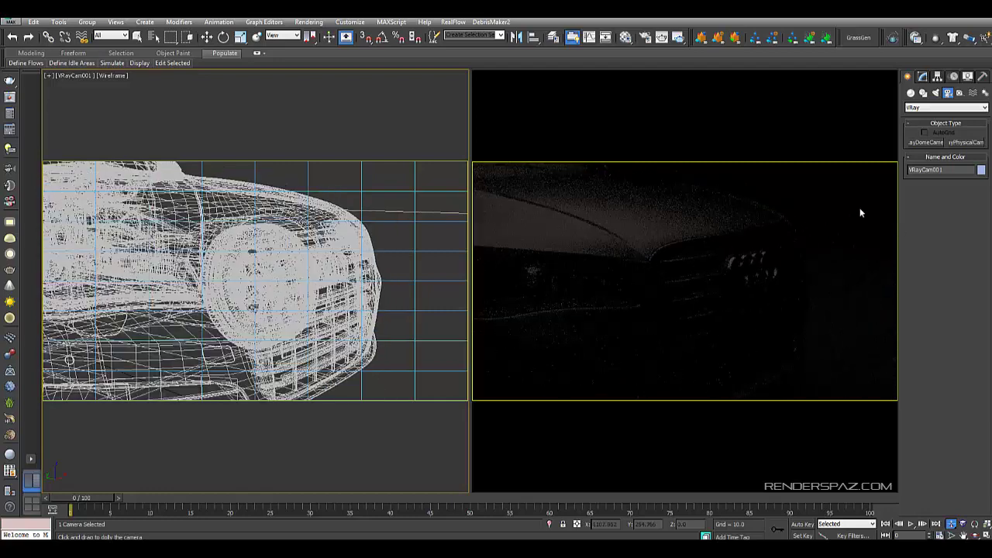
# Turn off exposure and vignetting for the V-Ray physical camera
pyautogui.click(922, 76)
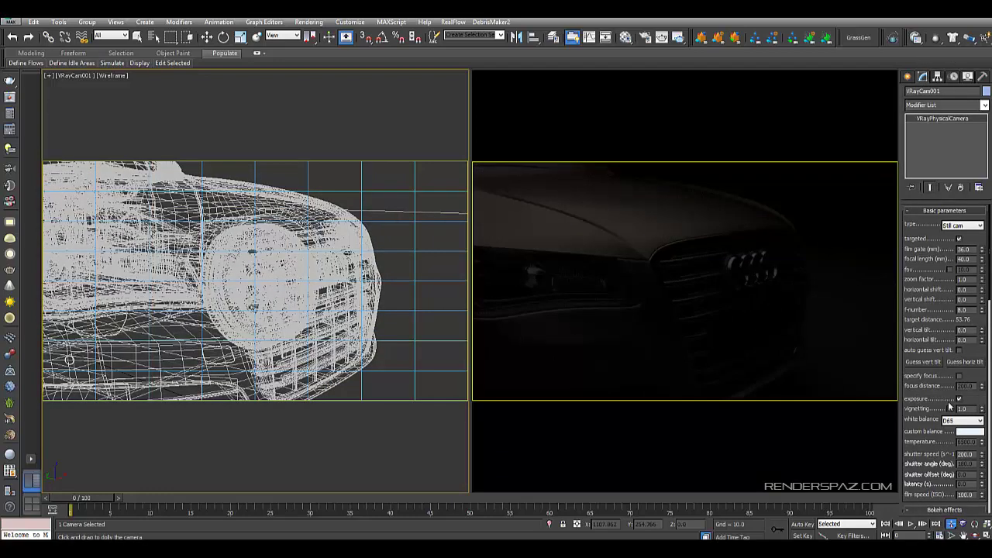
pyautogui.click(959, 399)
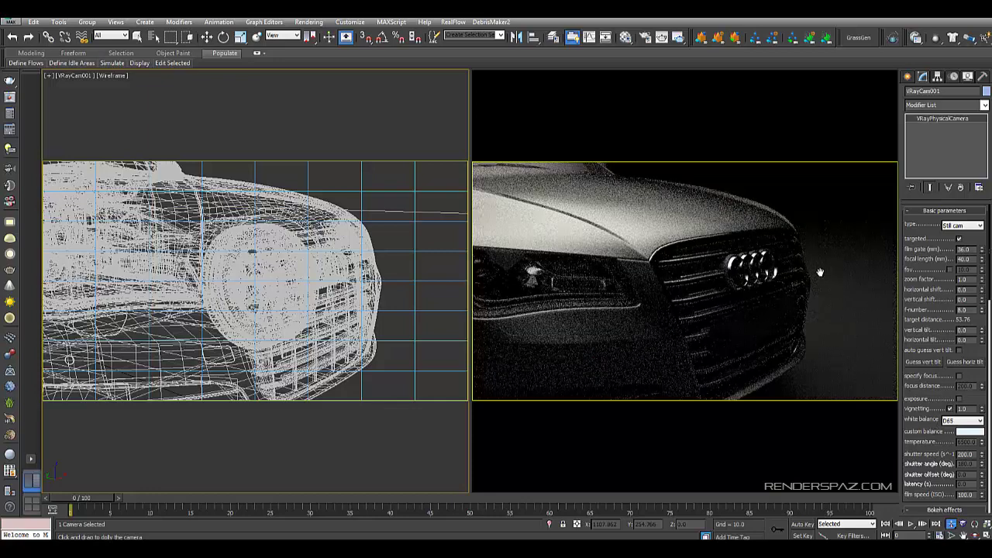
pyautogui.moveTo(908, 429); pyautogui.dragTo(911, 351)
pyautogui.click(950, 331)
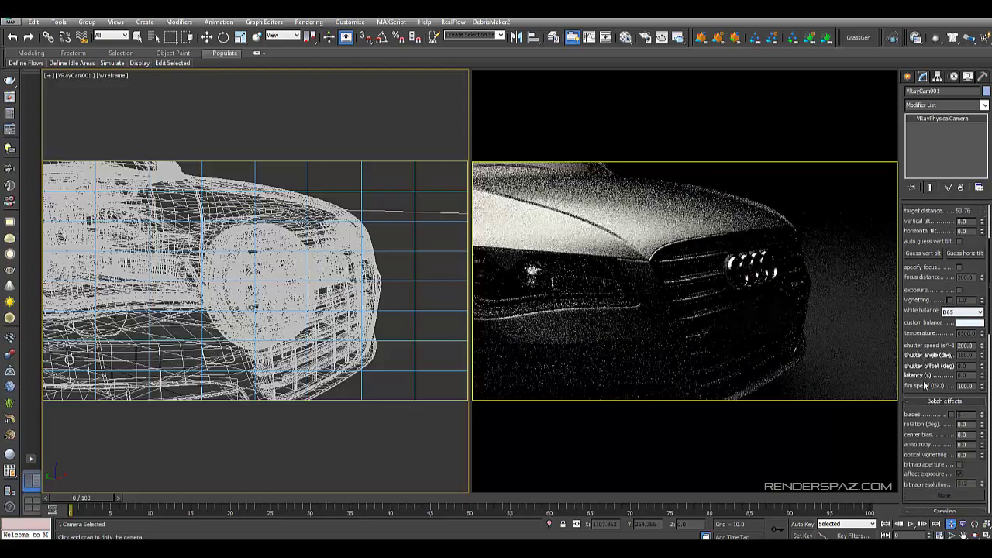
# Enable aperture blades in the camera's bokeh effects
pyautogui.scroll(-3, 922, 380)
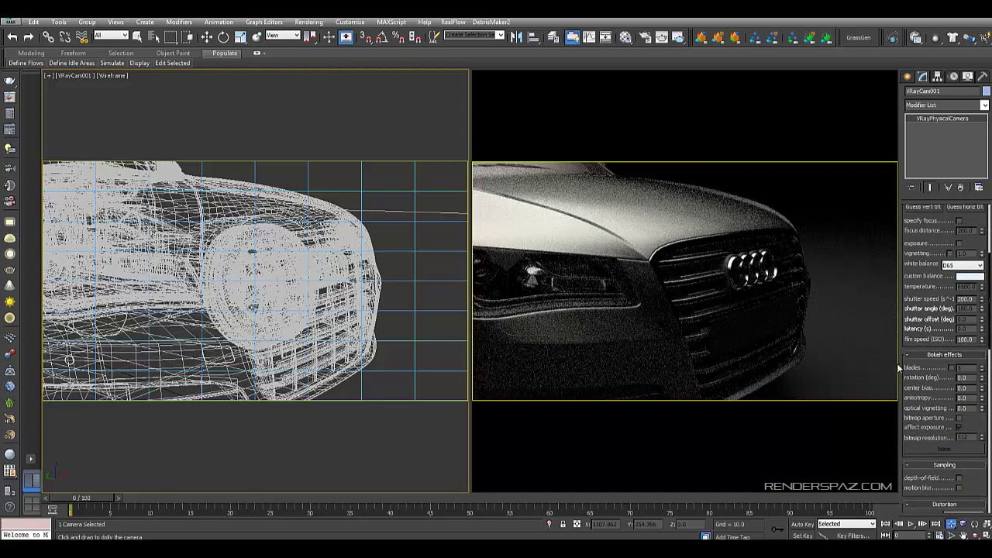
pyautogui.doubleClick(966, 371)
pyautogui.scroll(5, 945, 256)
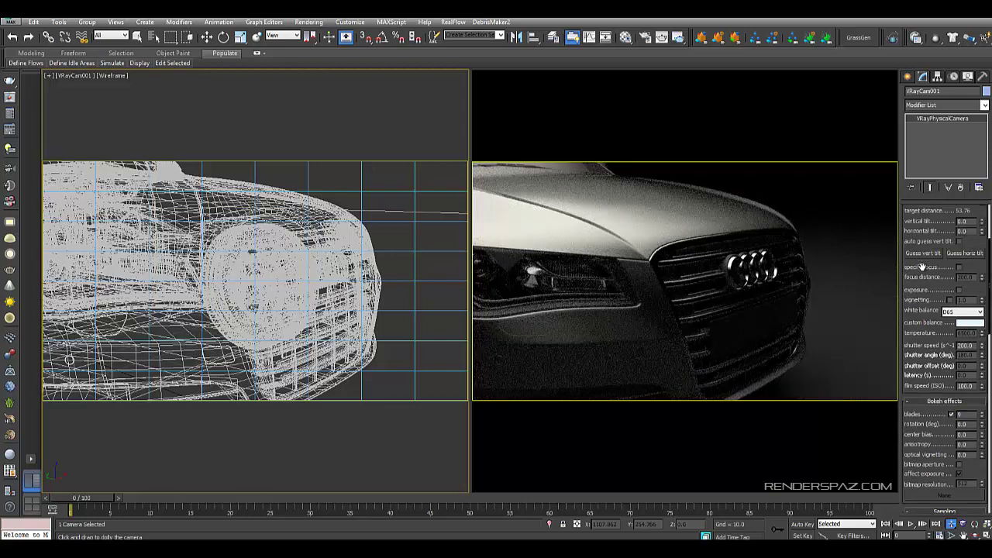
pyautogui.scroll(2, 952, 242)
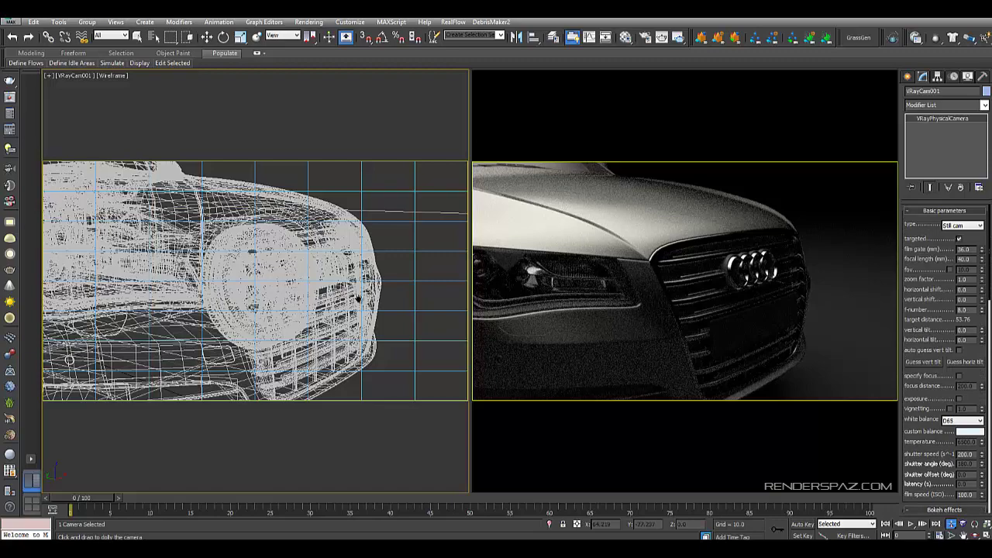
# Switch the camera view to shaded display and dolly the camera closer to the front grille
pyautogui.keyDown('alt'); pyautogui.moveTo(338, 304); pyautogui.dragTo(337, 317, button='middle'); pyautogui.keyUp('alt')
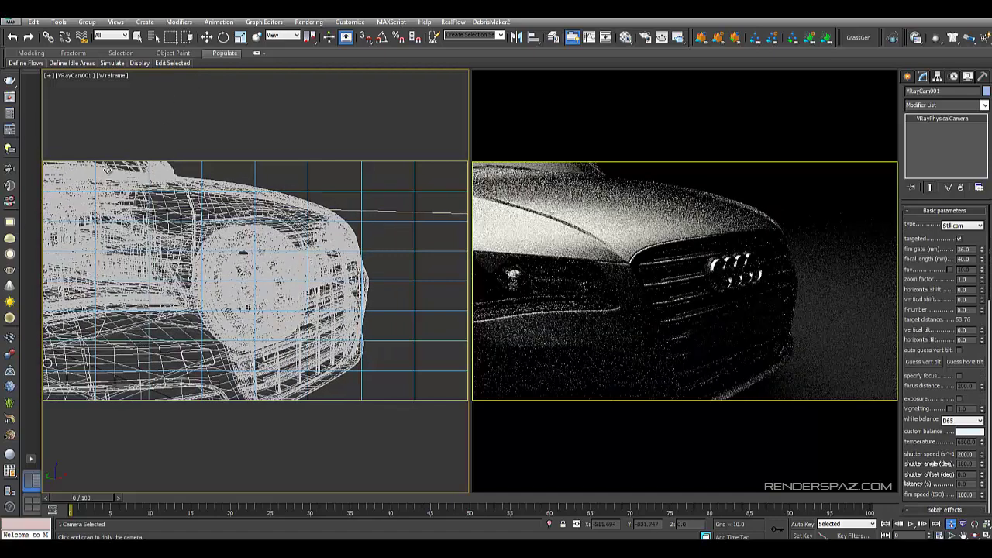
pyautogui.click(108, 76)
pyautogui.click(143, 101)
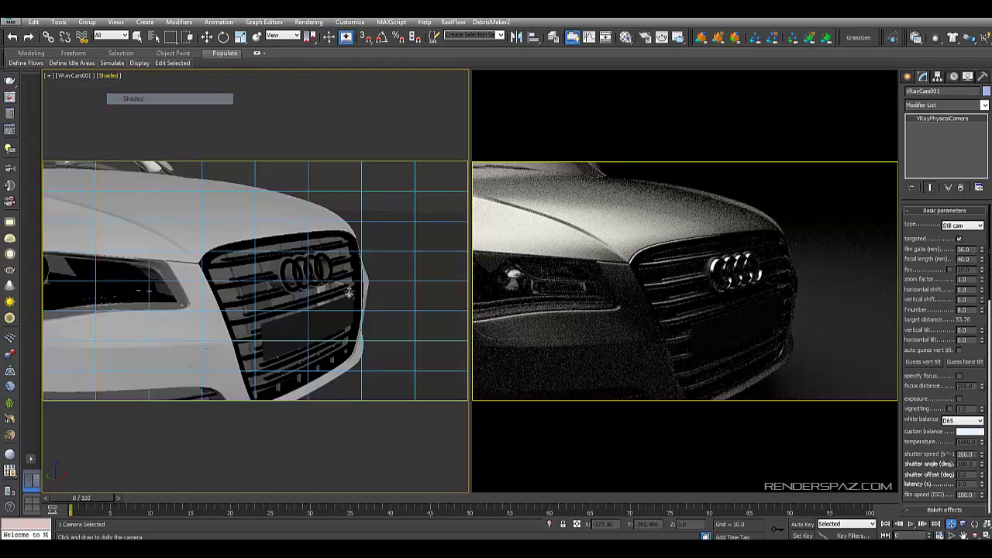
pyautogui.moveTo(320, 260); pyautogui.dragTo(320, 233)
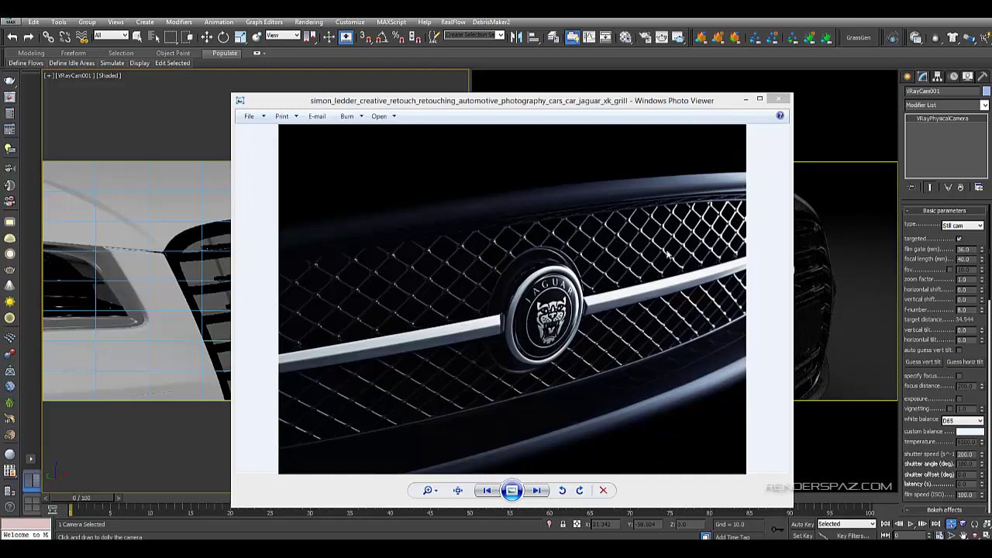
# Close the Jaguar grille reference photo and set the camera's focal length to 50 mm
pyautogui.click(778, 98)
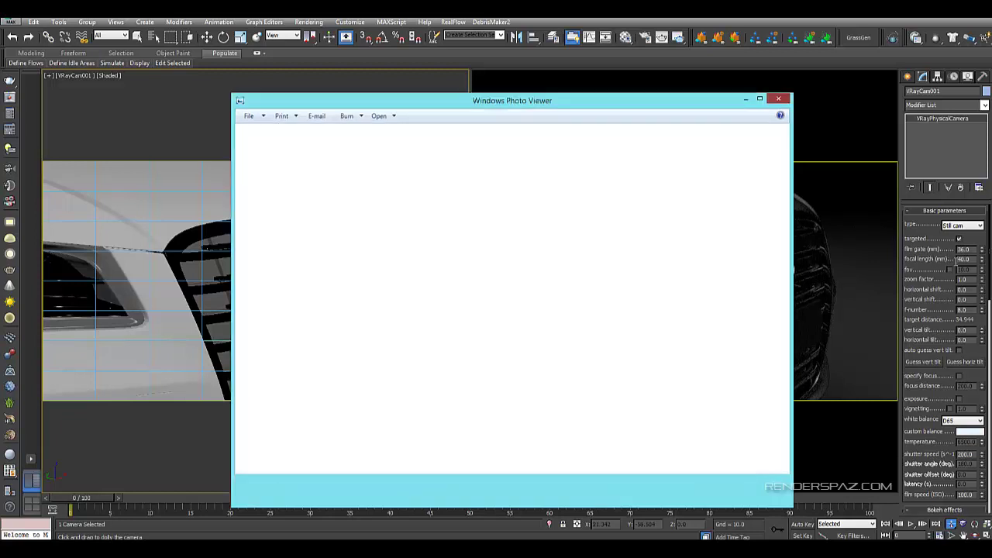
pyautogui.write('50')
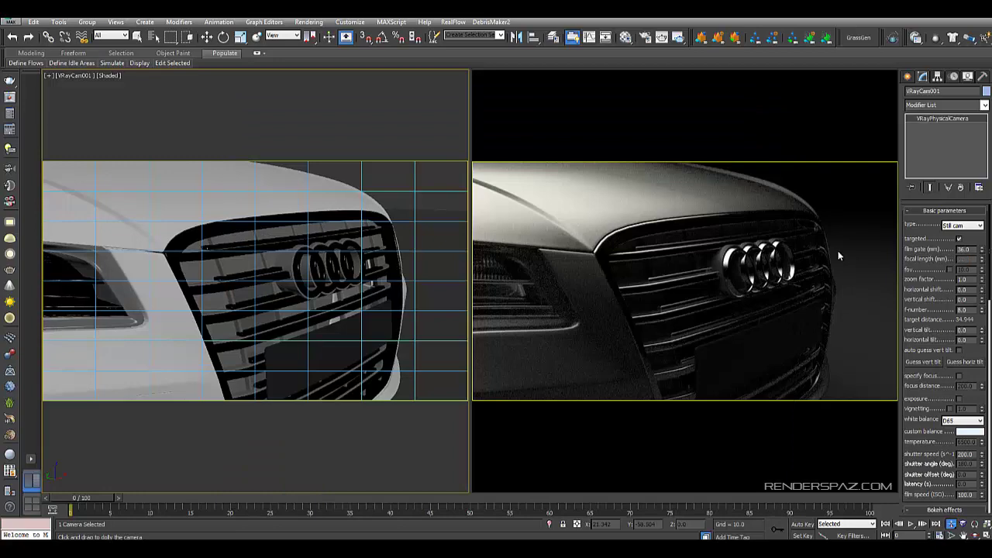
pyautogui.press('Return')
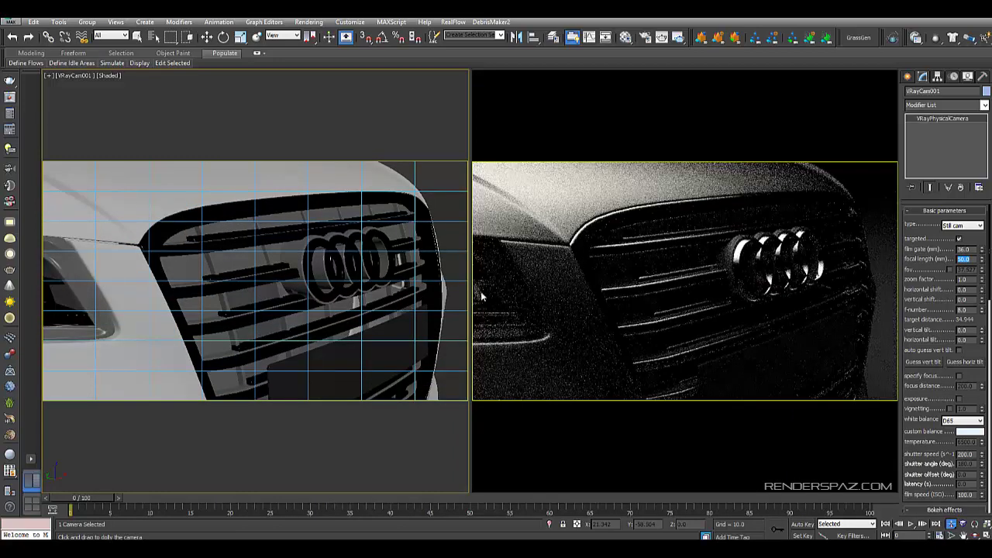
# Orbit and pan the camera to frame the four-ring badge and grille at an angle, with the headlight out of frame
pyautogui.moveTo(271, 216); pyautogui.dragTo(230, 210, button='middle')
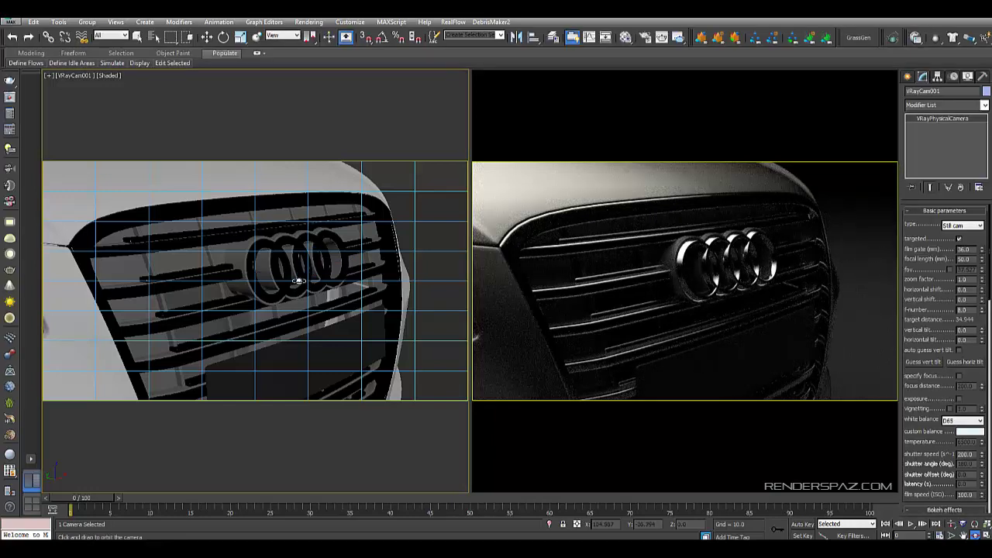
pyautogui.moveTo(299, 280); pyautogui.dragTo(279, 302)
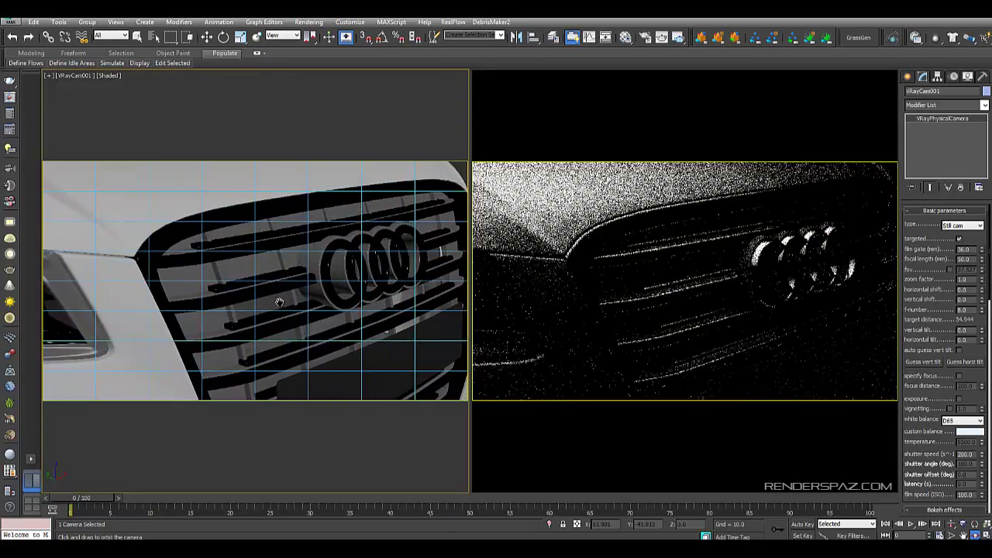
pyautogui.moveTo(354, 279); pyautogui.dragTo(294, 303)
pyautogui.moveTo(294, 303); pyautogui.dragTo(237, 315, button='middle')
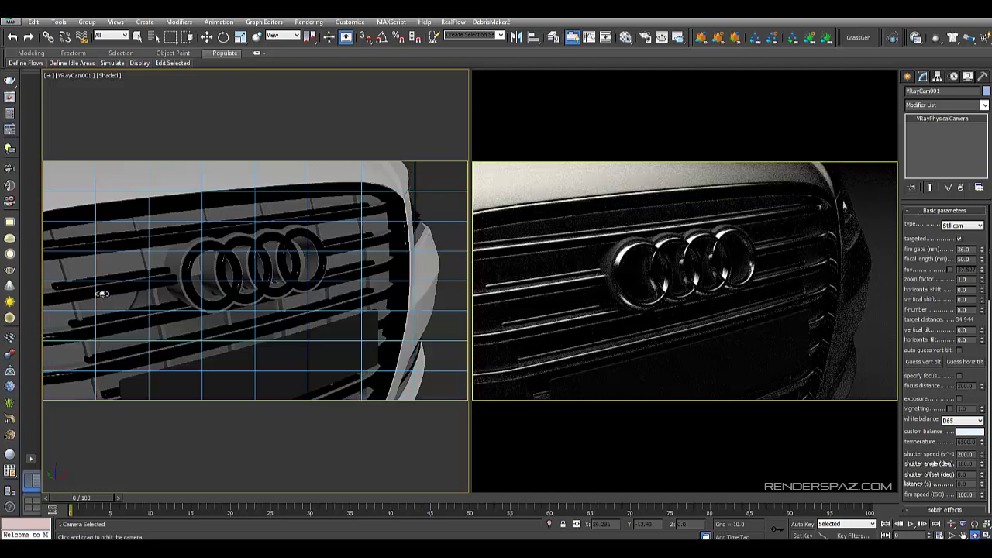
pyautogui.moveTo(91, 297); pyautogui.dragTo(101, 295)
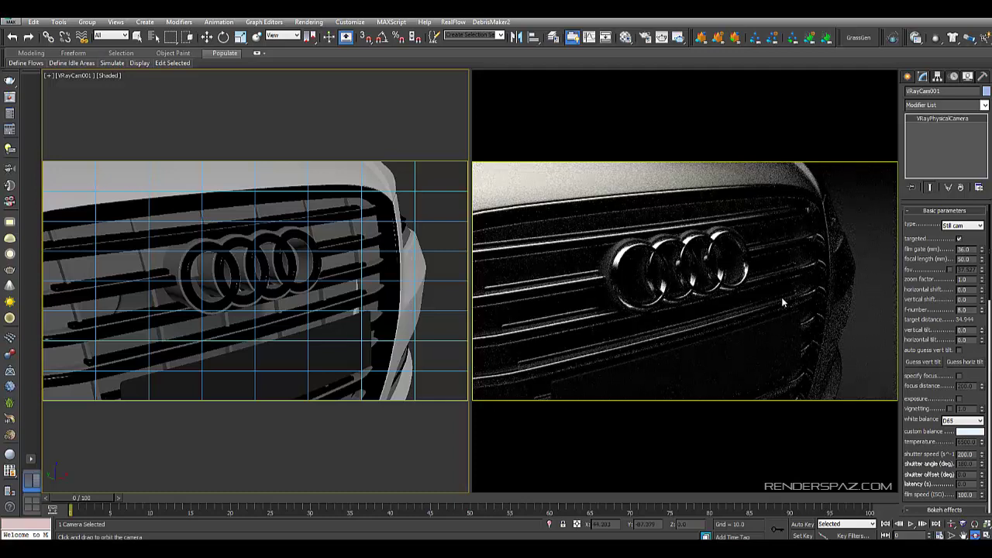
pyautogui.moveTo(199, 293); pyautogui.dragTo(354, 356)
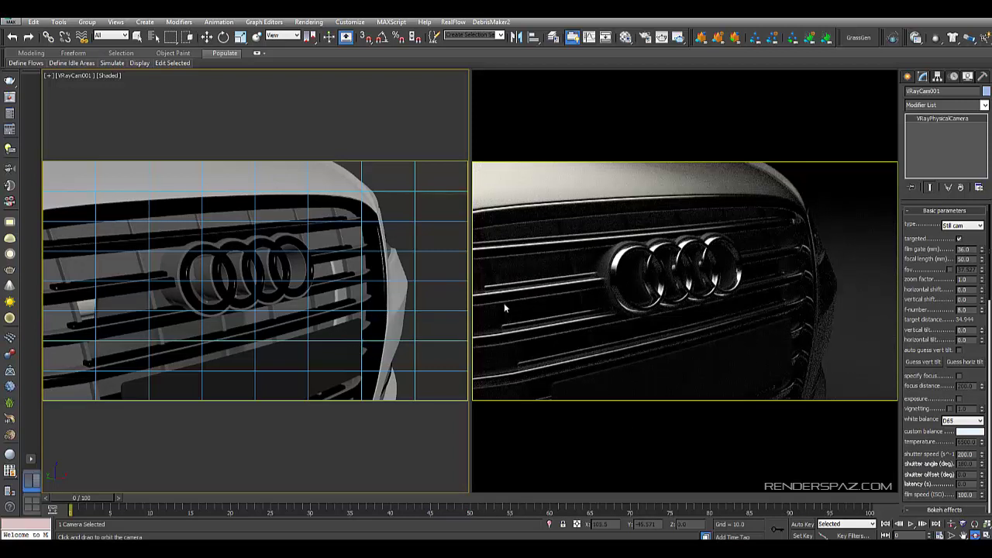
# Orbit the camera until the overhead Sky Light Fabric enters the frame and make the fabric invisible to the camera in its object properties
pyautogui.moveTo(259, 272); pyautogui.dragTo(347, 212)
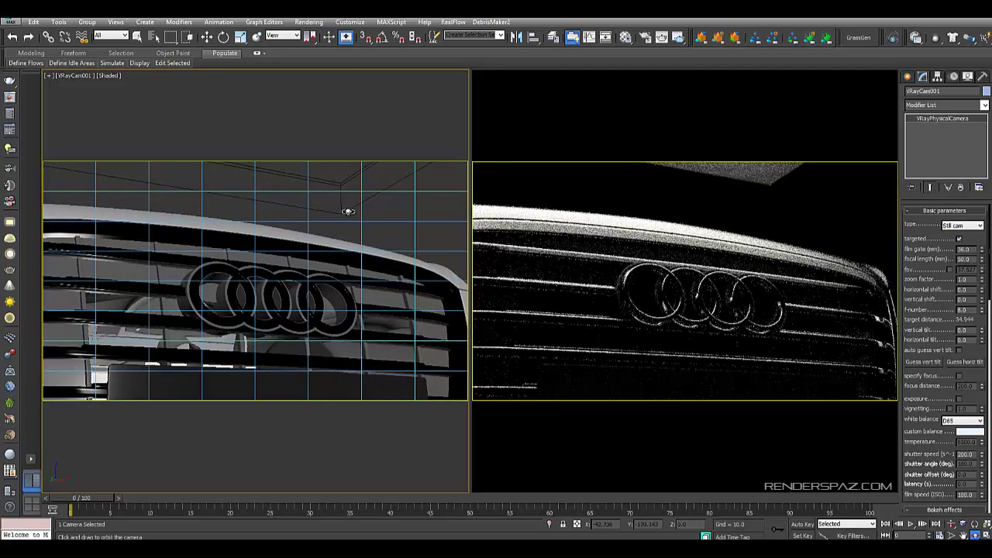
pyautogui.press('w')
pyautogui.click(353, 206)
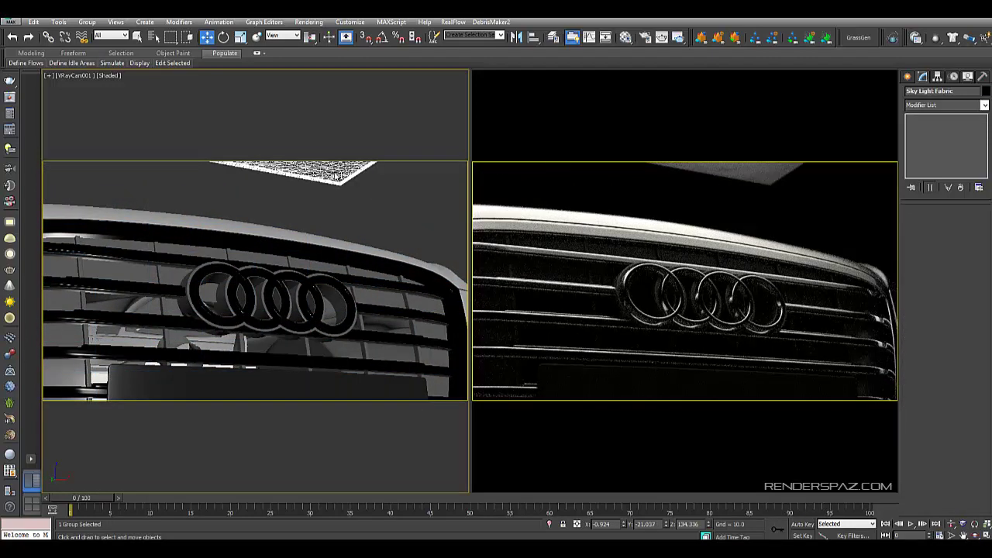
pyautogui.rightClick(333, 169)
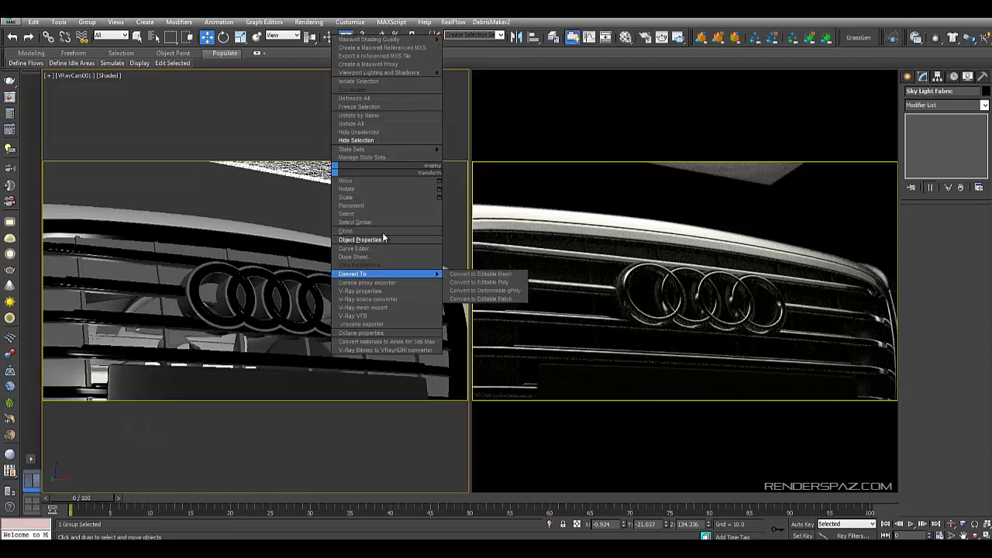
pyautogui.moveTo(381, 275)
pyautogui.click(379, 240)
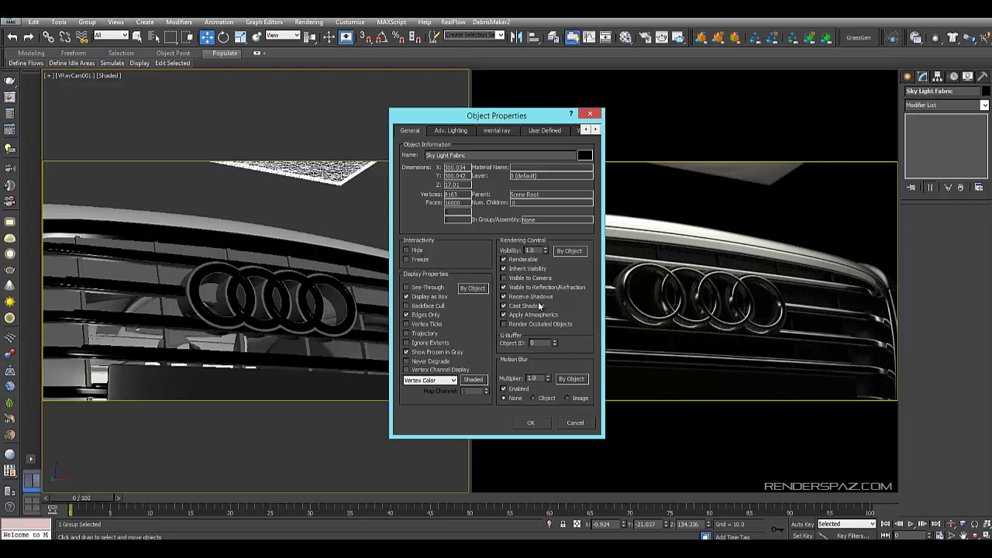
pyautogui.click(533, 422)
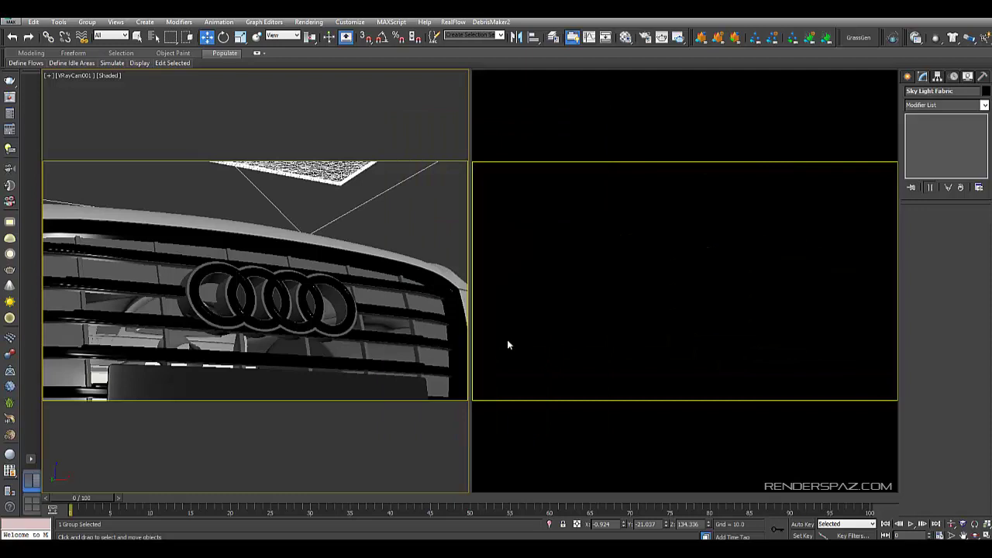
# Unhide the Sky Light Fabric in its object properties and orbit the camera back to the angled badge and grille framing
pyautogui.rightClick(330, 167)
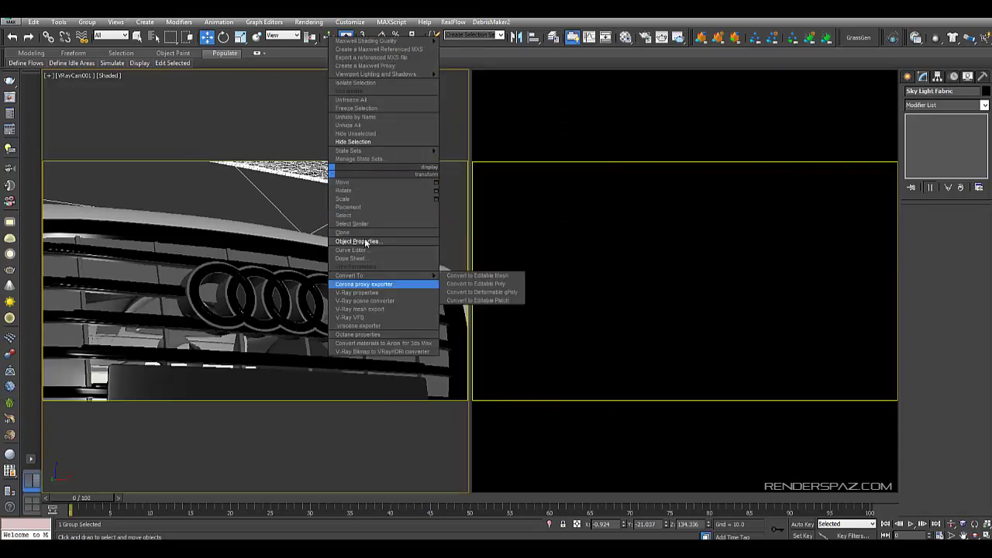
pyautogui.click(367, 242)
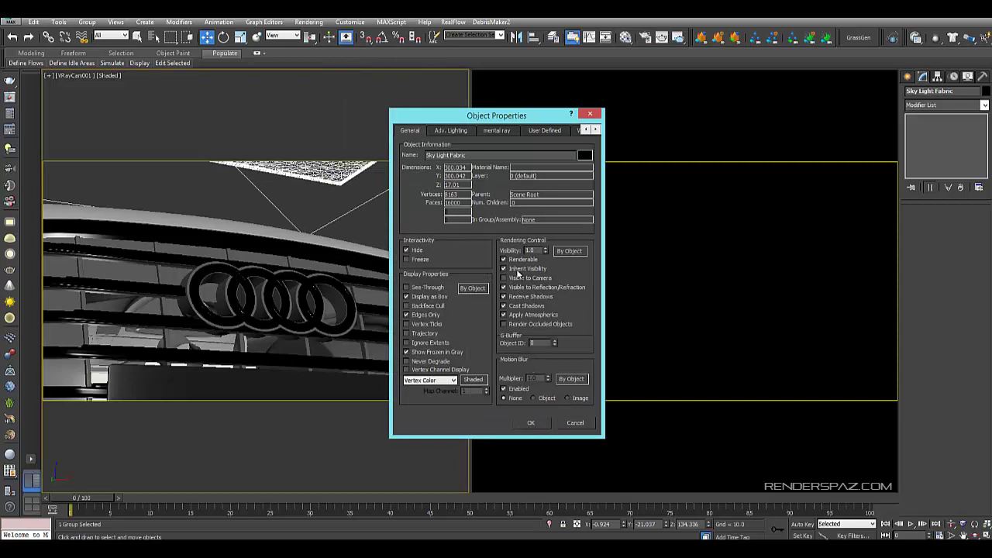
pyautogui.click(529, 423)
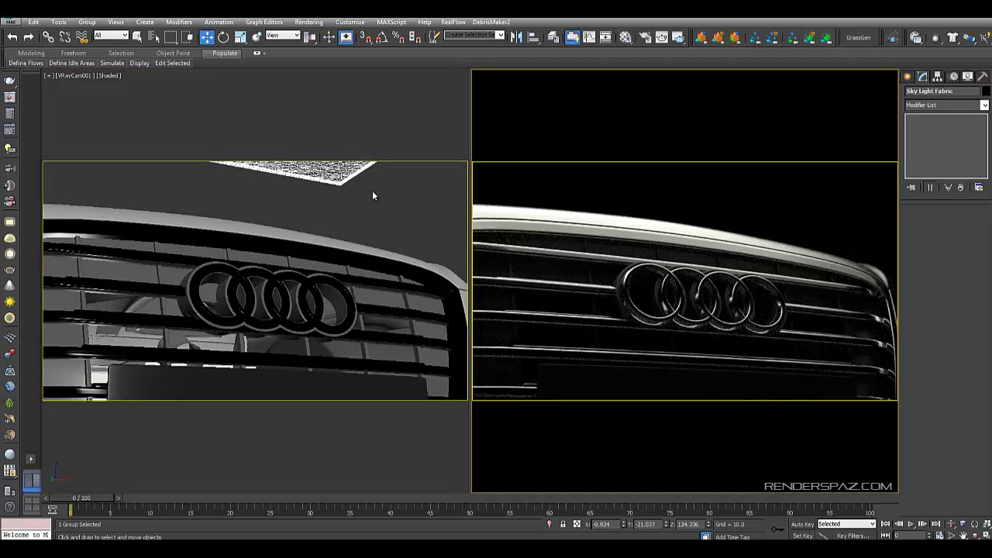
pyautogui.click(974, 534)
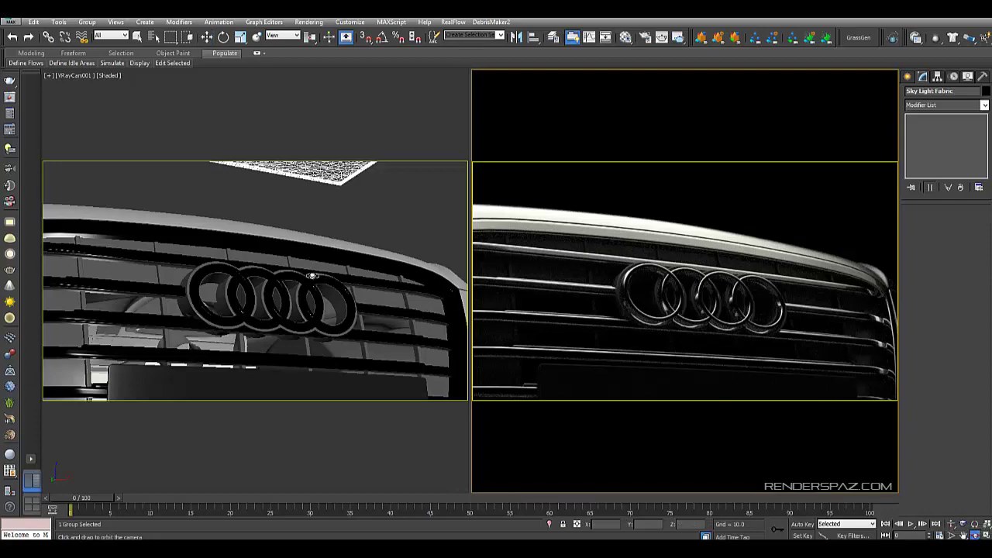
pyautogui.moveTo(313, 275); pyautogui.dragTo(299, 304)
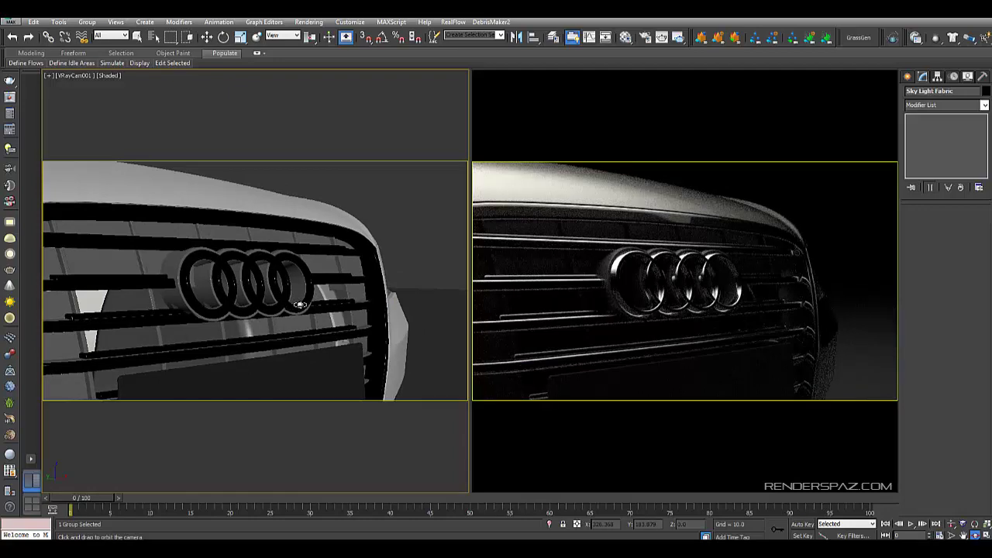
# Rotate the Sky Light Fabric 19 degrees about the Y axis from the top view and check its tilt from the front
pyautogui.press('t')
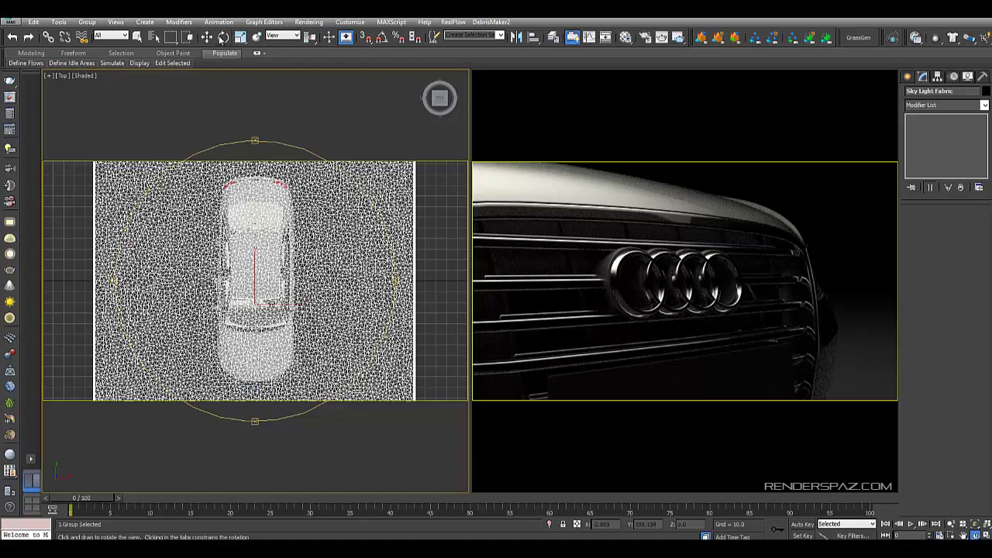
pyautogui.click(223, 37)
pyautogui.moveTo(271, 302); pyautogui.dragTo(285, 303)
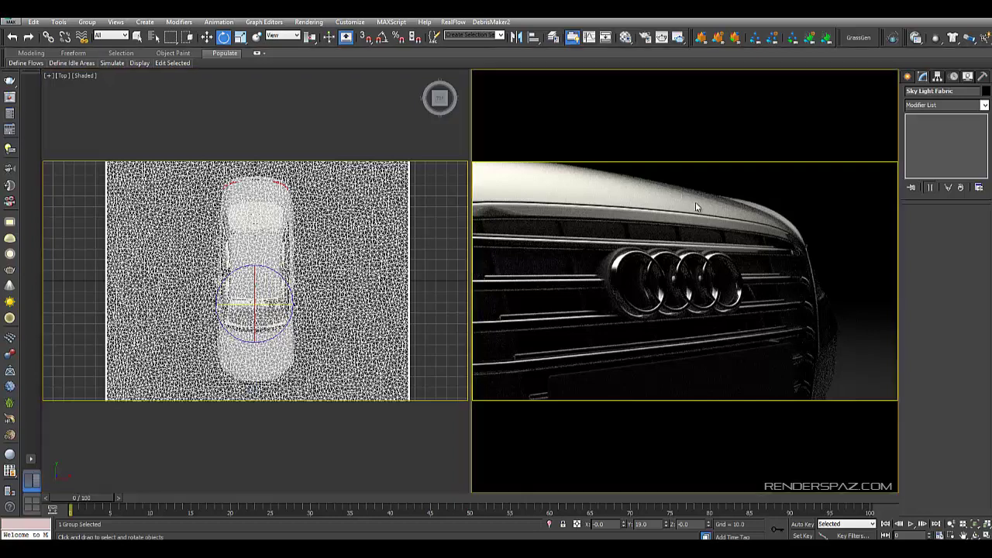
pyautogui.scroll(1, 704, 200)
pyautogui.scroll(-2, 780, 237)
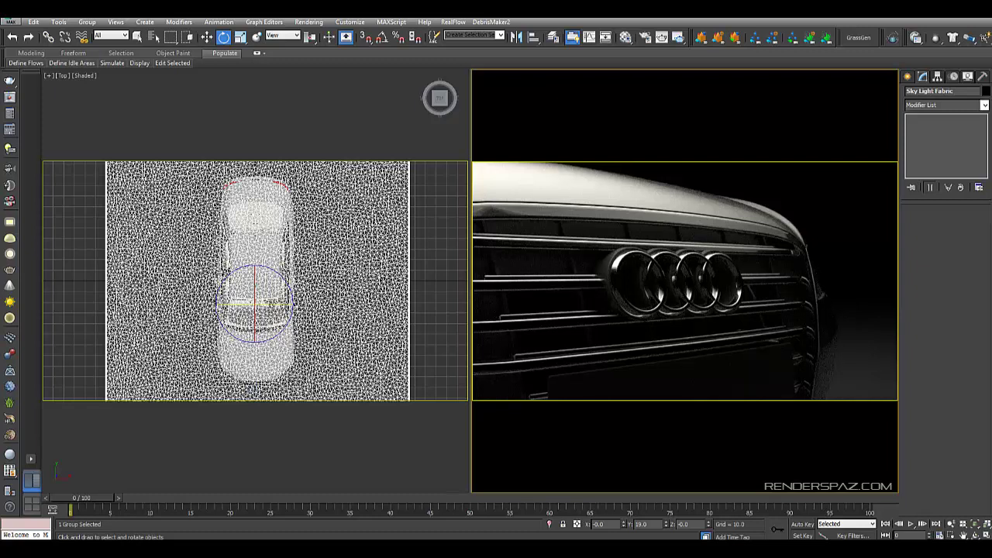
pyautogui.rightClick(290, 303)
pyautogui.press('f')
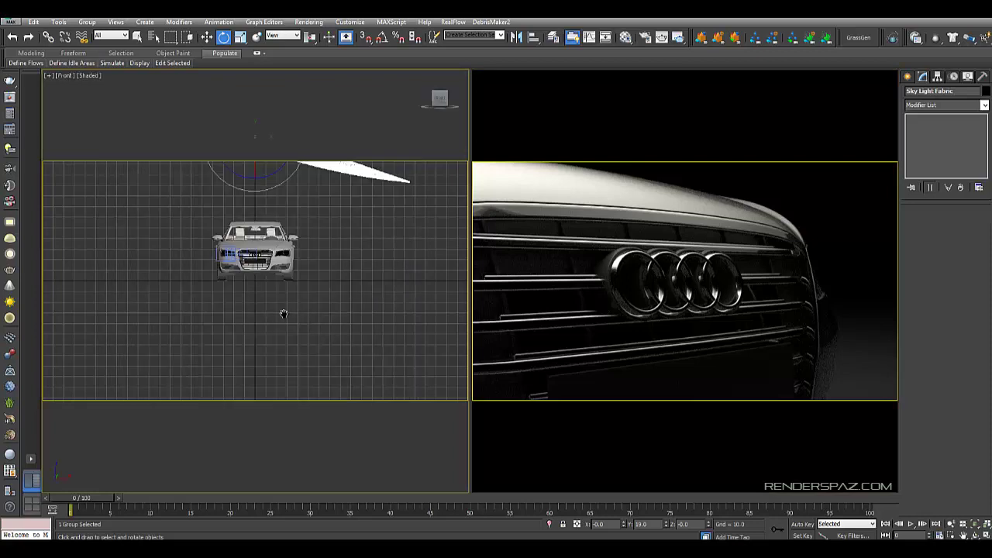
pyautogui.moveTo(284, 313); pyautogui.dragTo(283, 318, button='middle')
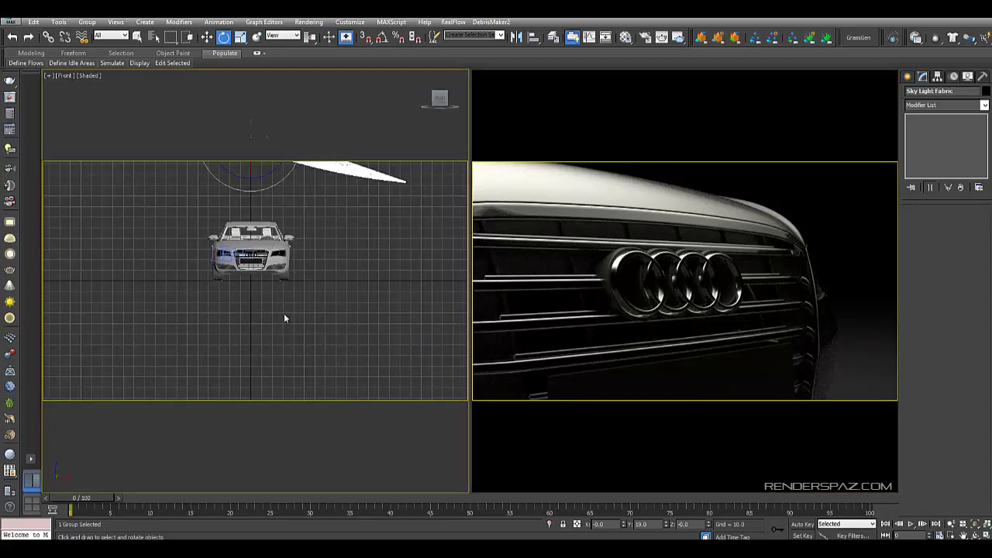
# Create a plane VRayLight in the left view over the car's nose, with half-length about 30 and half-width about 26
pyautogui.press('l')
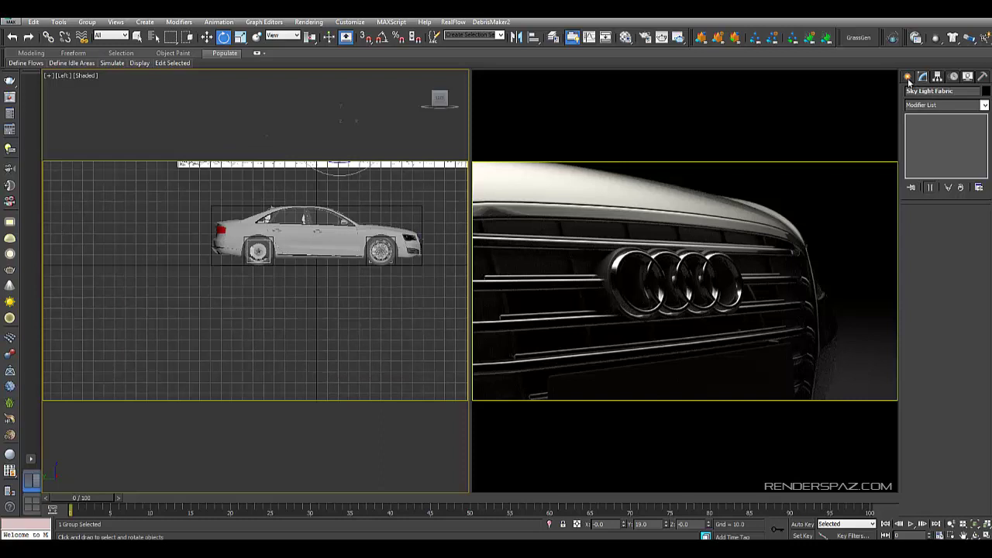
pyautogui.click(908, 78)
pyautogui.click(935, 92)
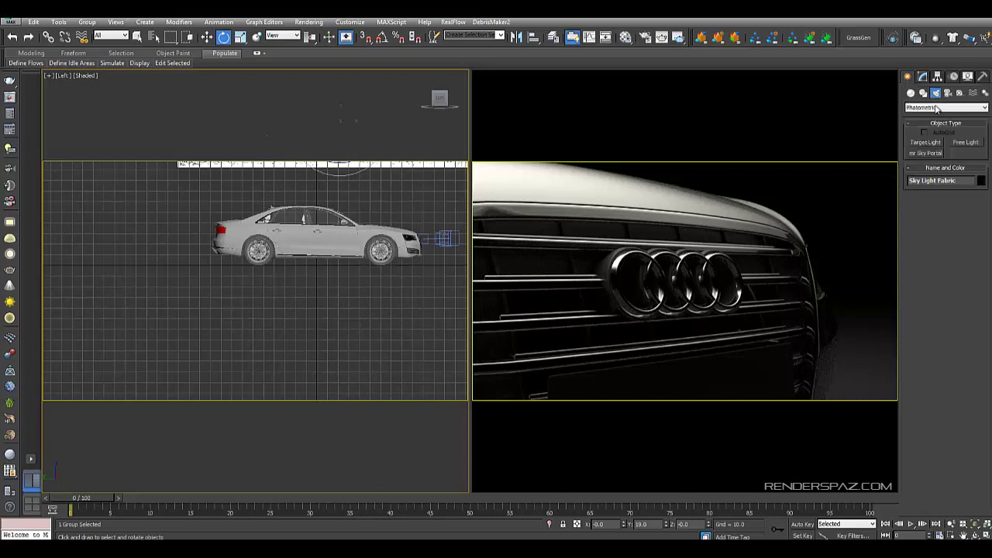
pyautogui.click(945, 107)
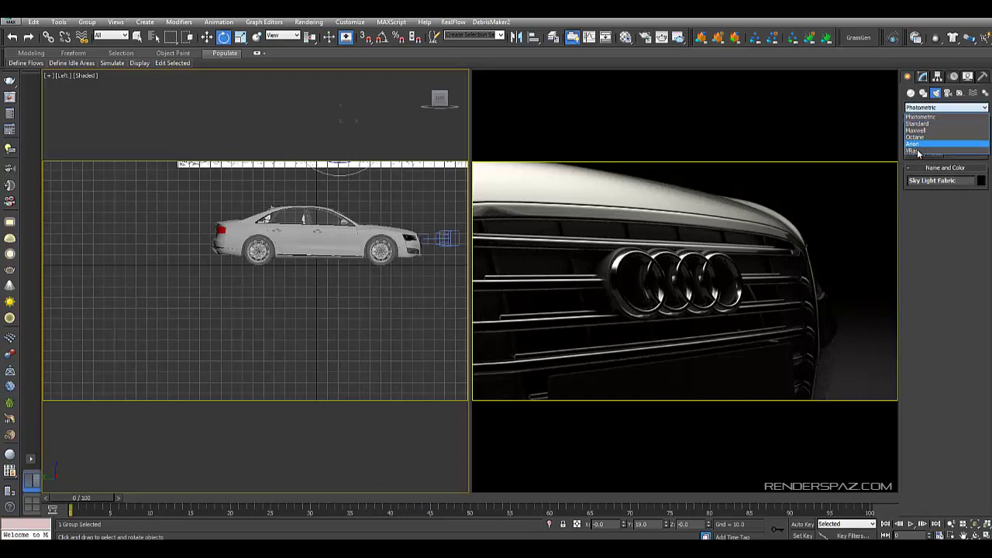
pyautogui.click(922, 151)
pyautogui.click(924, 144)
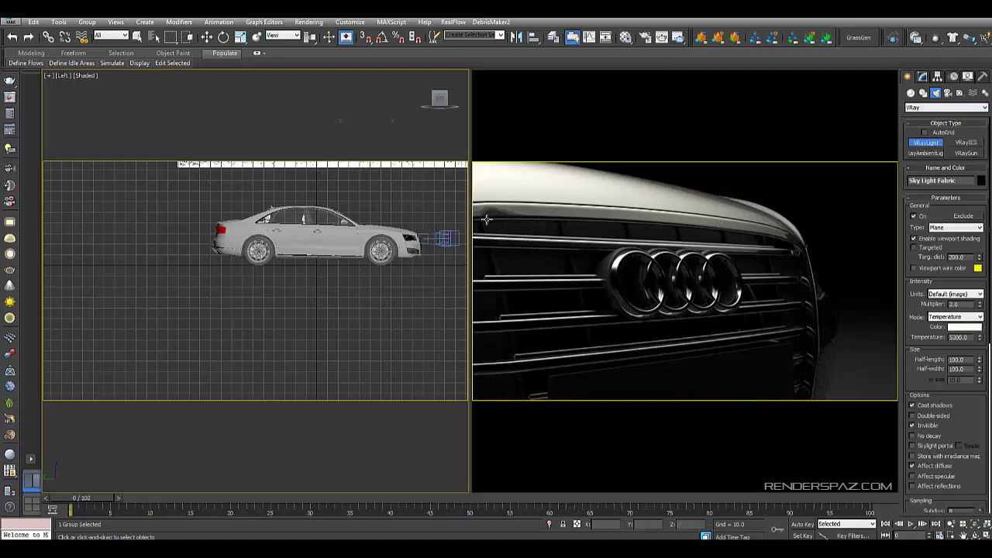
pyautogui.moveTo(356, 218); pyautogui.dragTo(305, 224, button='middle')
pyautogui.moveTo(344, 208); pyautogui.dragTo(406, 260)
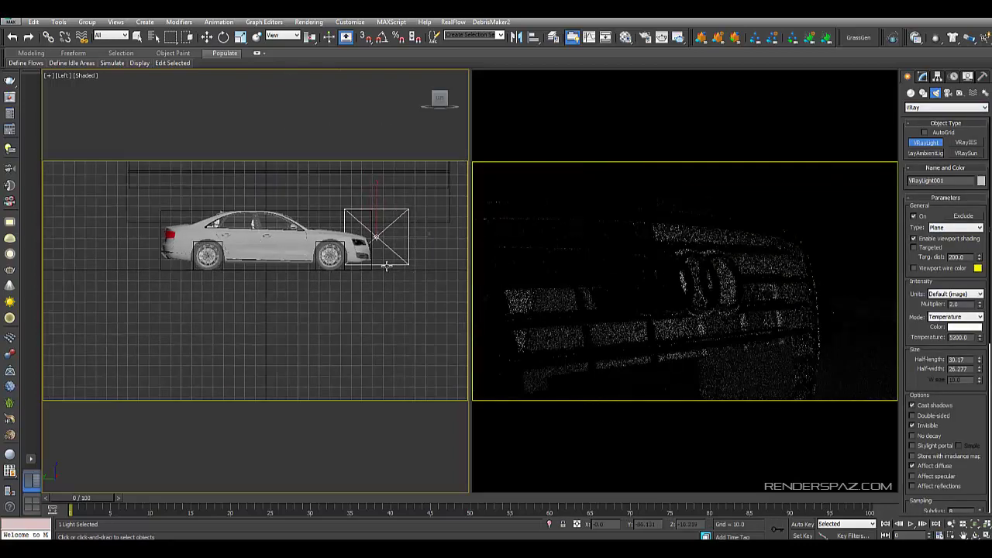
# Rotate the plane light to a Z rotation of 57.6 degrees so it faces the front of the car at an angle
pyautogui.keyDown('alt'); pyautogui.moveTo(282, 286); pyautogui.dragTo(363, 311, button='middle'); pyautogui.keyUp('alt')
pyautogui.click(224, 37)
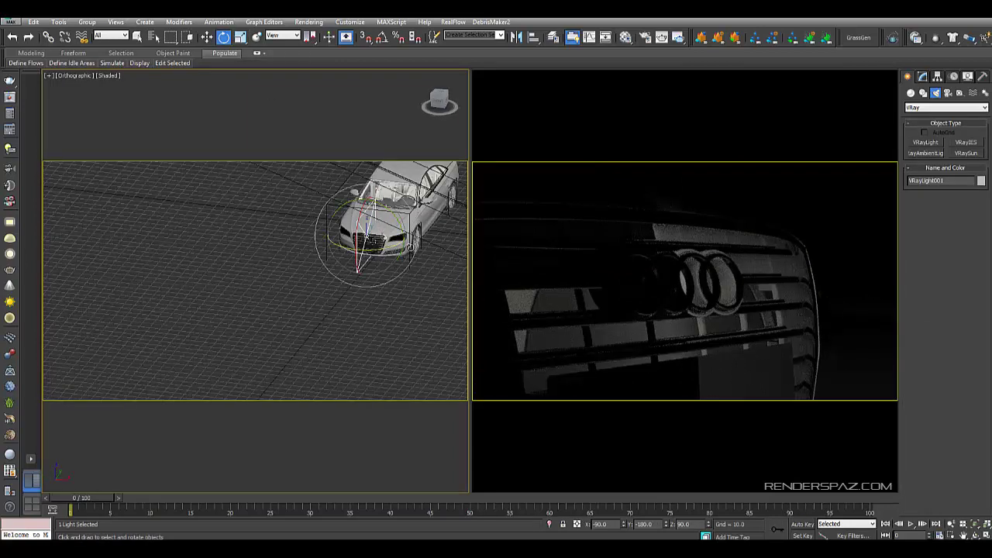
pyautogui.moveTo(409, 246); pyautogui.dragTo(530, 250)
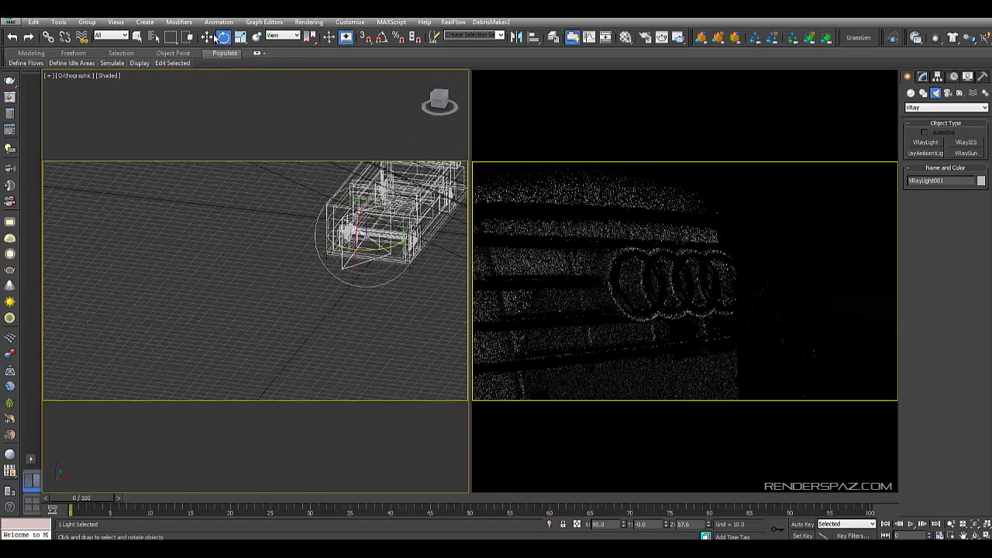
# Move the plane light away from the grille to beside the car's front corner, at about X 112, Y -80
pyautogui.press('w')
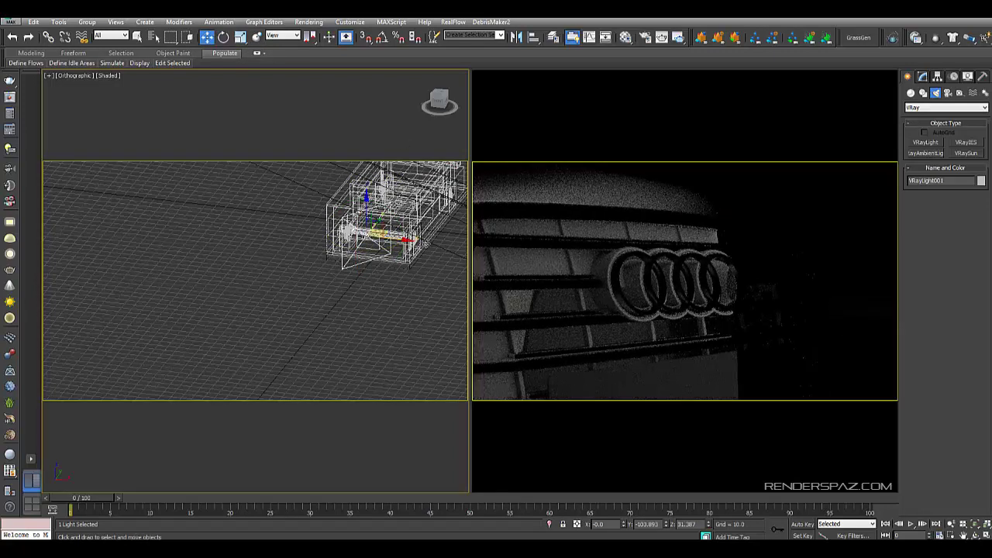
pyautogui.moveTo(383, 236); pyautogui.dragTo(488, 268)
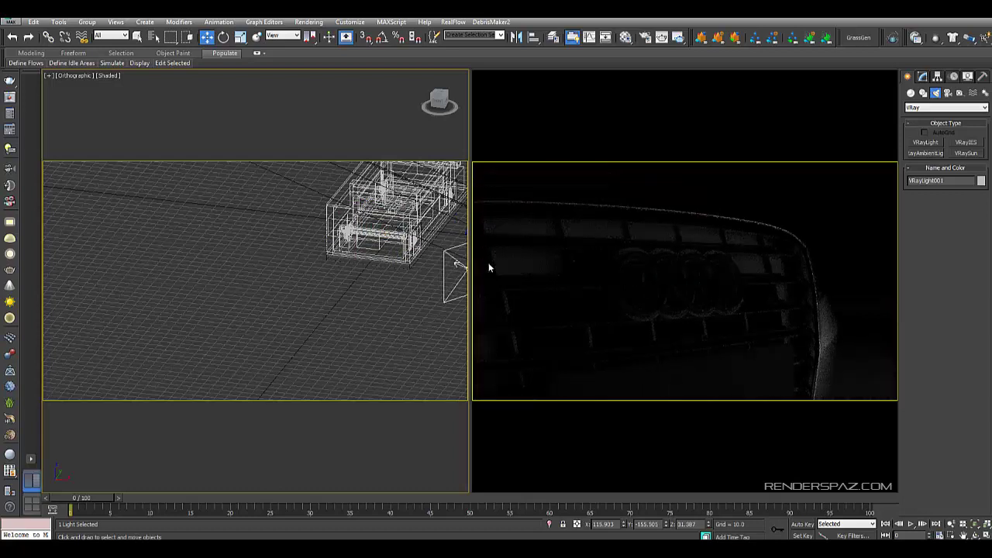
pyautogui.press('c')
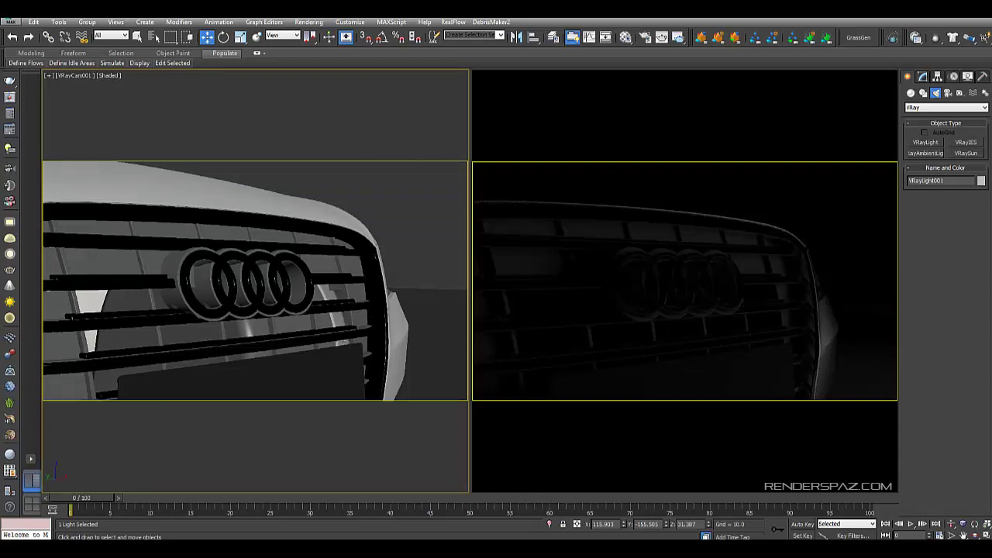
pyautogui.press('t')
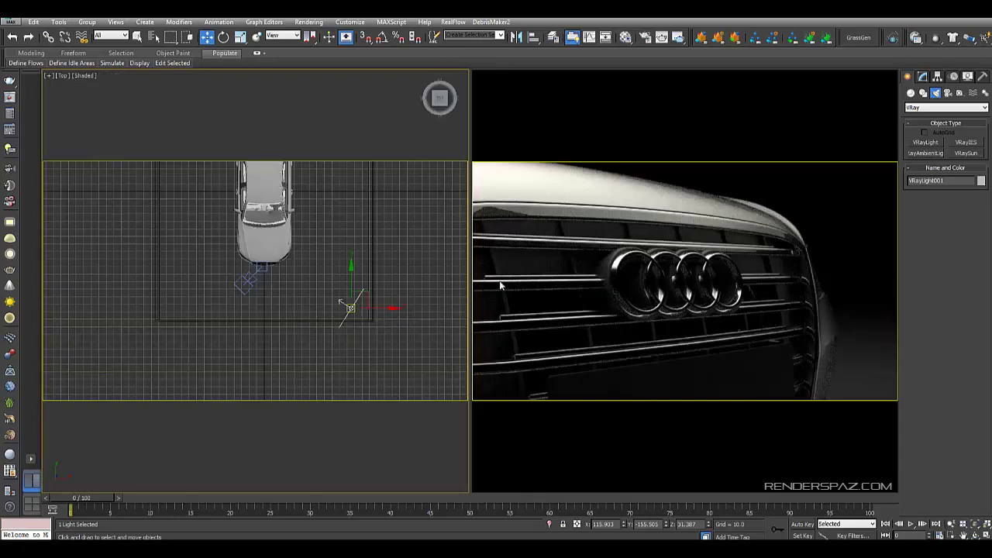
pyautogui.moveTo(385, 289); pyautogui.dragTo(381, 232)
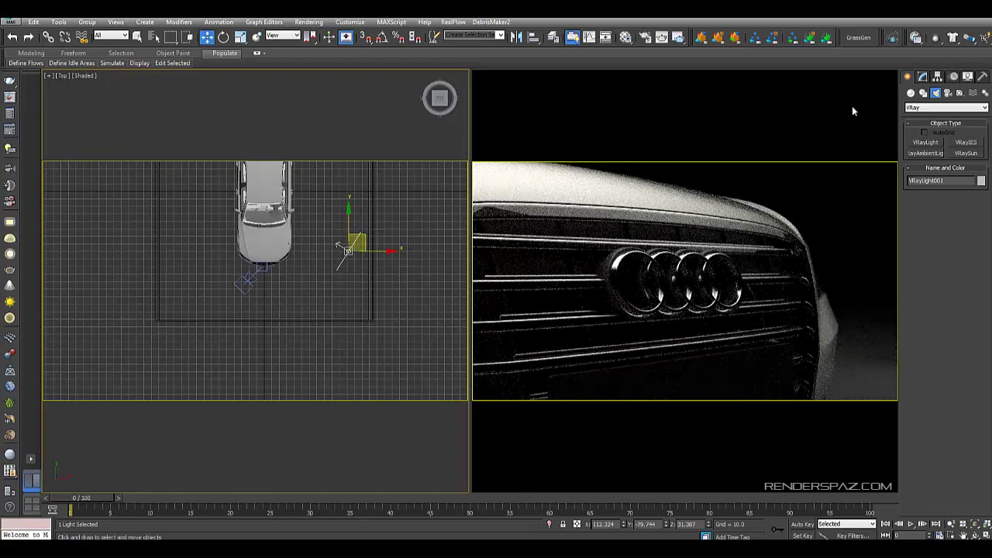
# Make the plane light affect specular and reflections, and shift it slightly ahead of the car to about X 107, Y -103
pyautogui.click(922, 76)
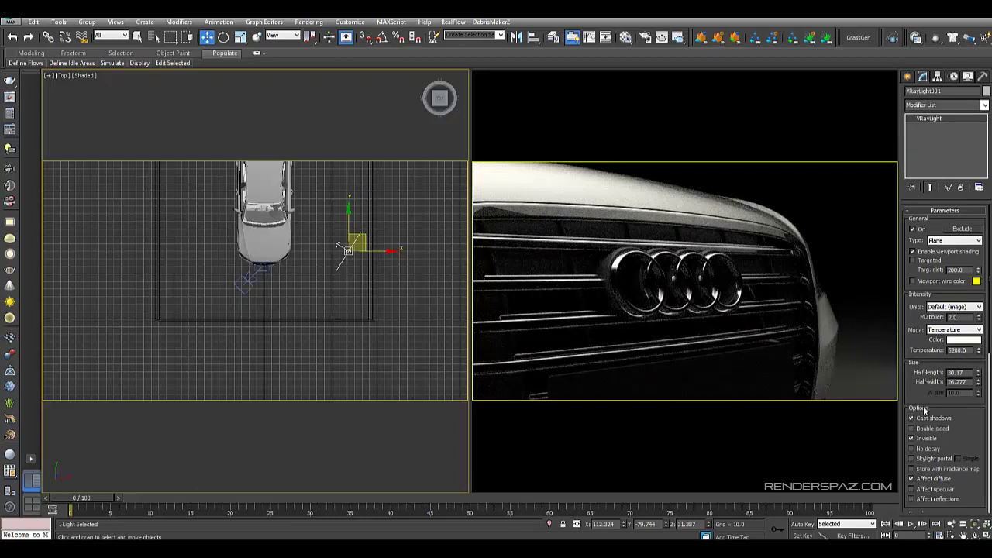
pyautogui.scroll(-2, 915, 392)
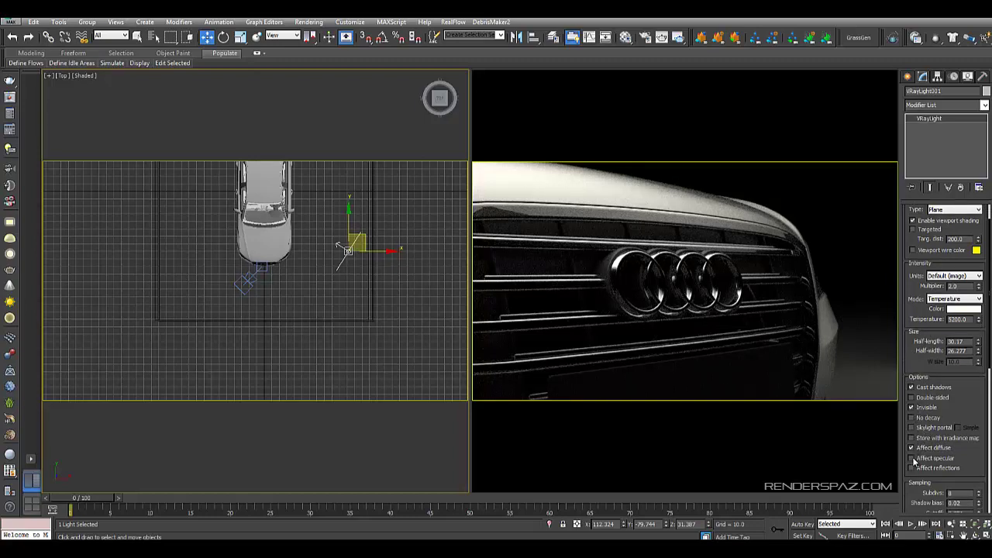
pyautogui.click(912, 458)
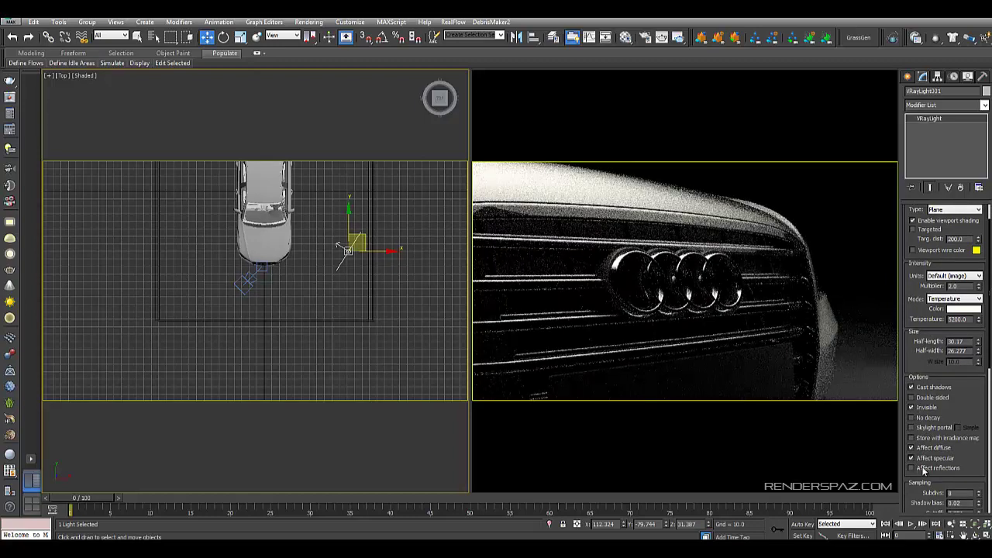
pyautogui.click(911, 468)
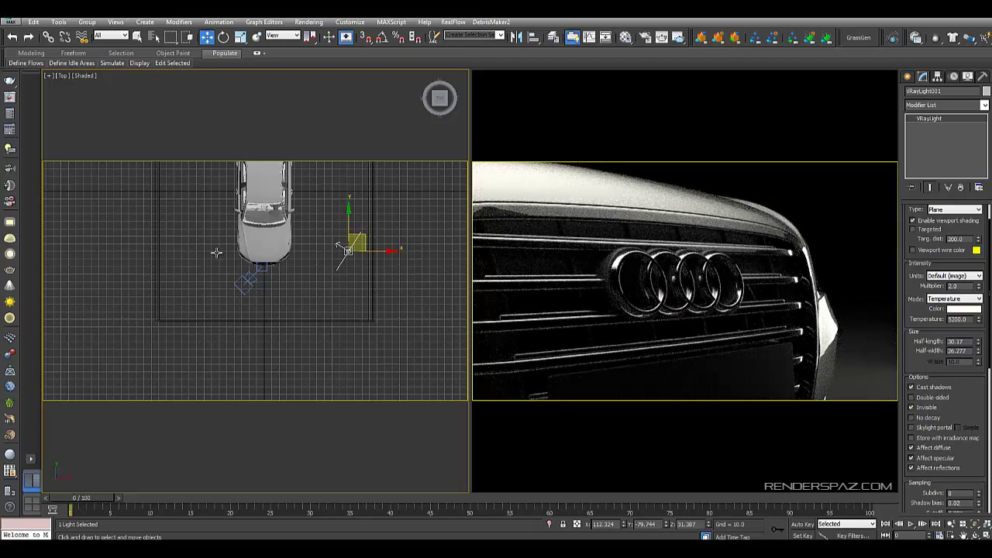
pyautogui.moveTo(364, 257); pyautogui.dragTo(358, 265)
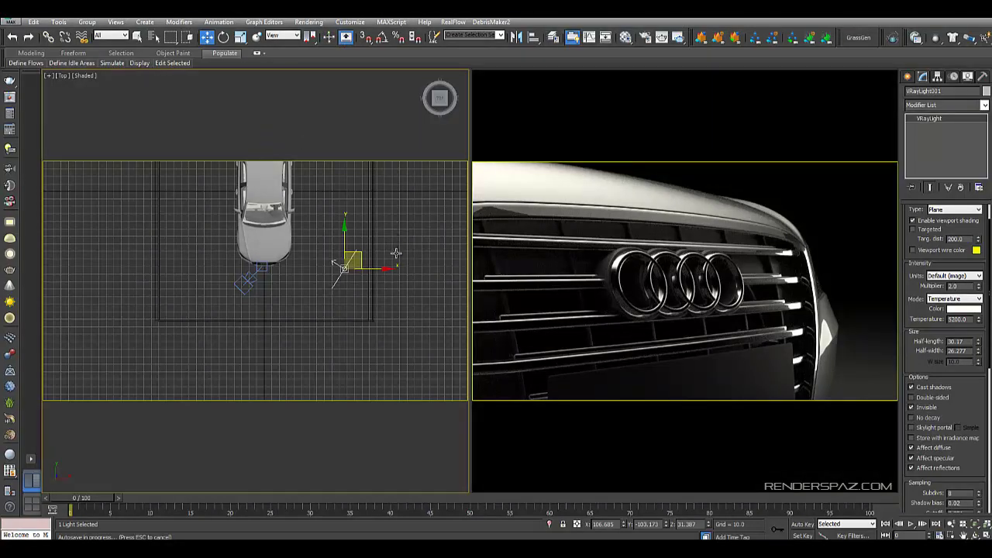
# Assign the radial gradient Map #1 from the Material Editor to the side plane light's texture slot as an instance
pyautogui.press('m')
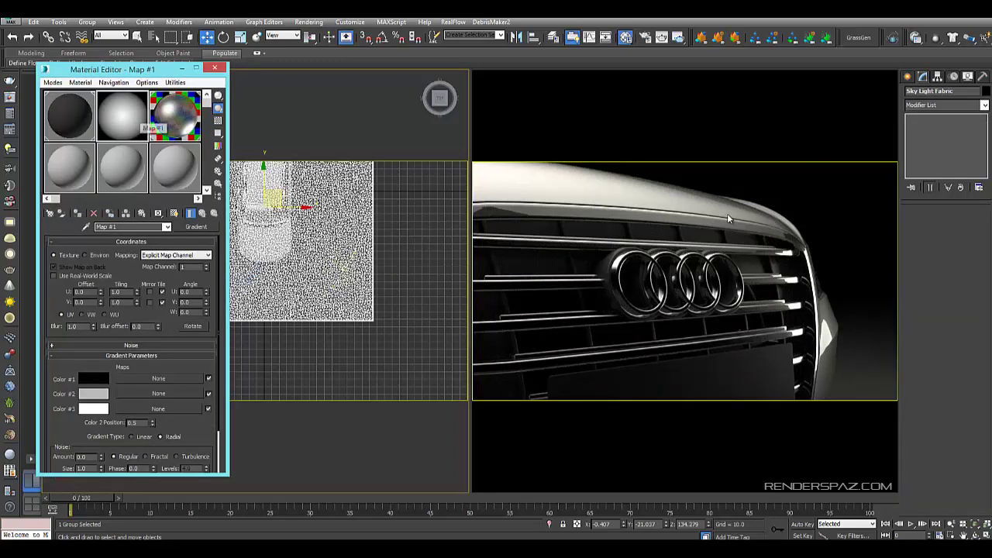
pyautogui.click(362, 278)
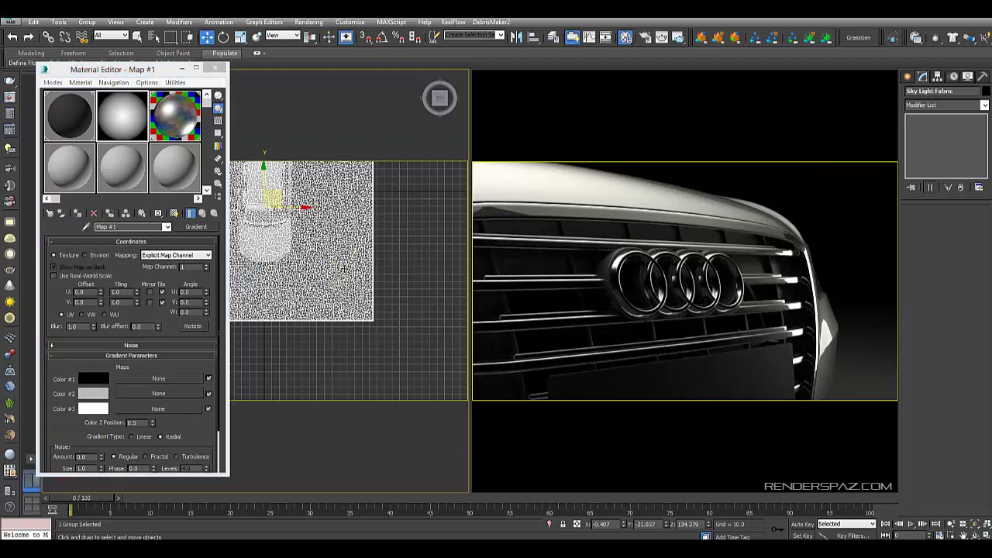
pyautogui.click(407, 272)
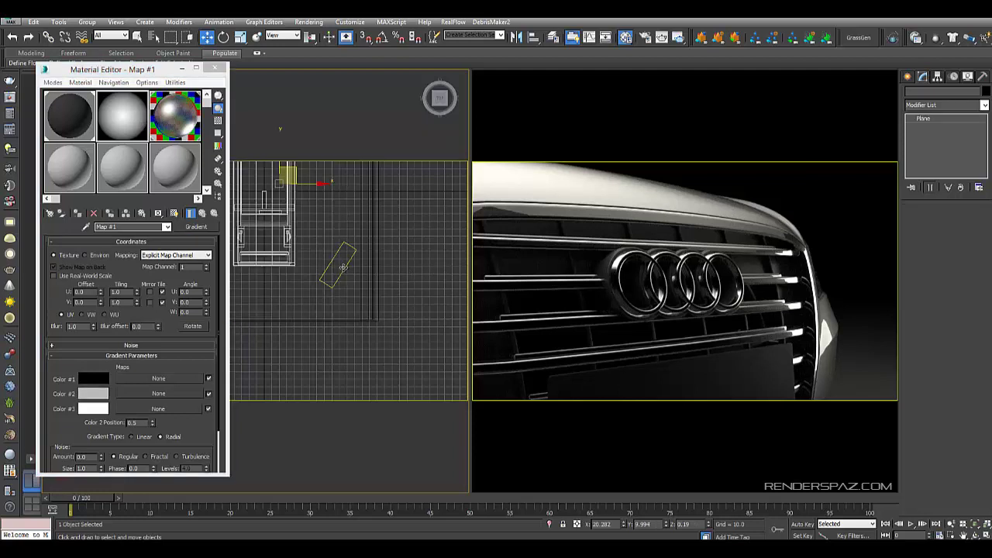
pyautogui.click(344, 268)
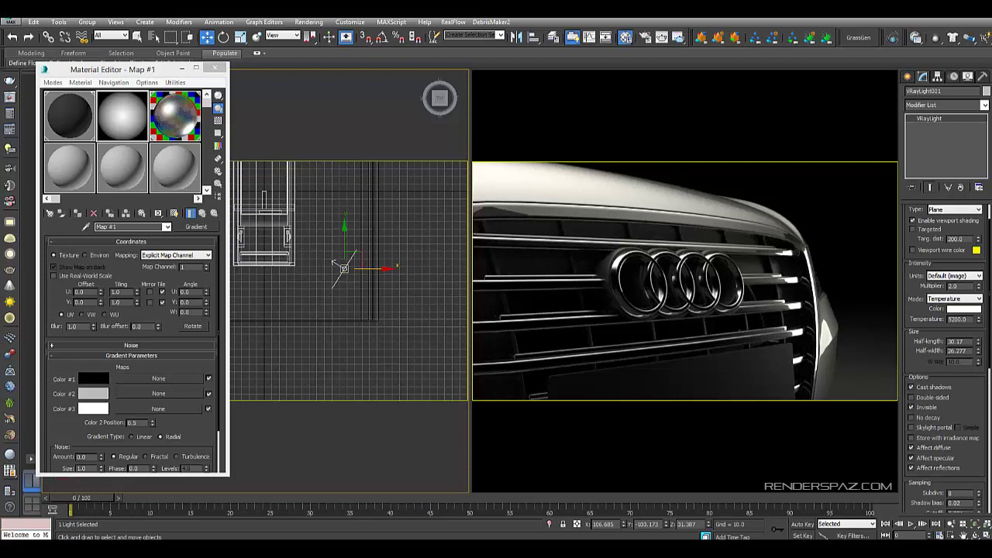
pyautogui.scroll(-5, 917, 364)
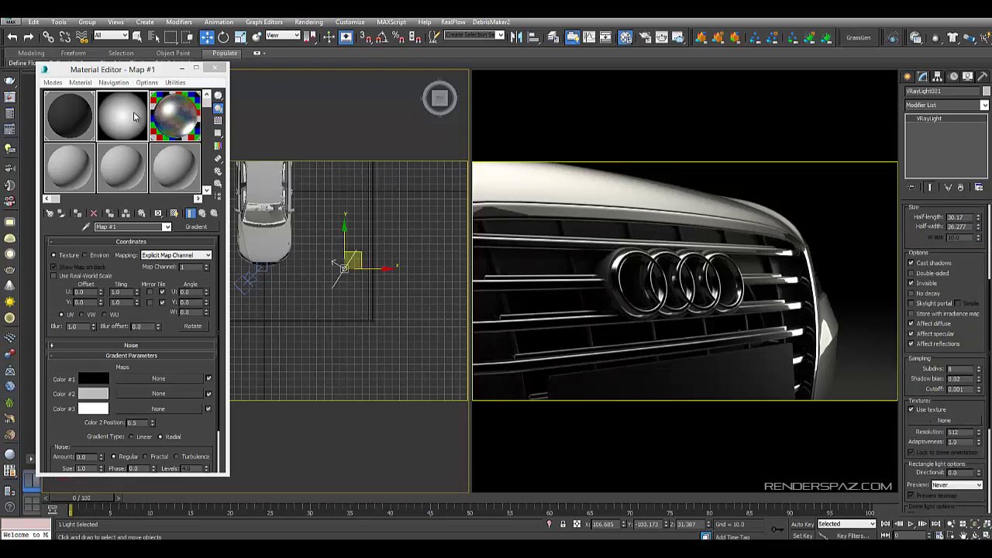
pyautogui.moveTo(133, 114); pyautogui.dragTo(945, 421)
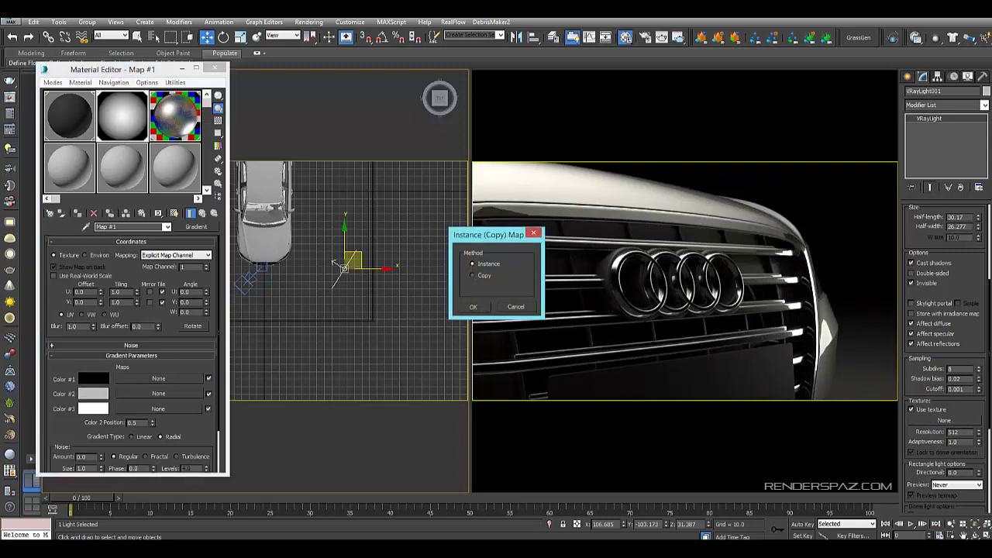
pyautogui.click(473, 306)
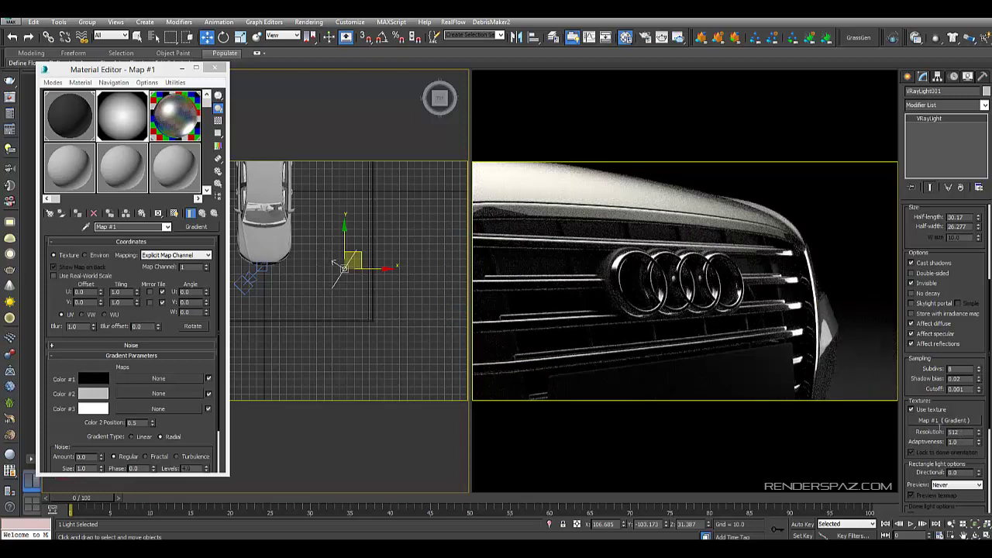
# Set the plane light's texture resolution to 1024
pyautogui.moveTo(963, 432); pyautogui.dragTo(897, 422)
pyautogui.write('1024')
pyautogui.press('Return')
# Cool the plane light's colour temperature to about 7825 and set its multiplier to 1.8
pyautogui.scroll(5, 918, 240)
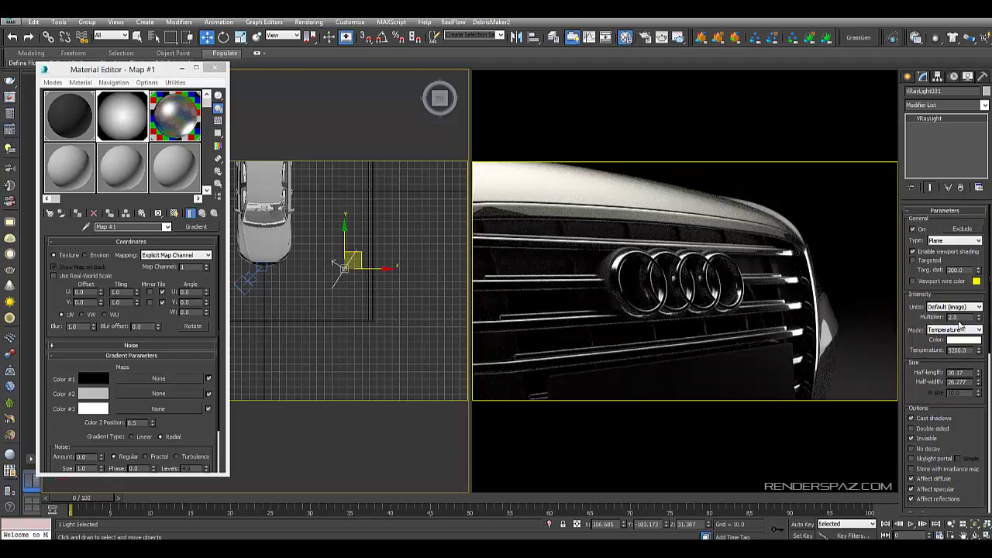
pyautogui.moveTo(961, 317); pyautogui.dragTo(742, 308)
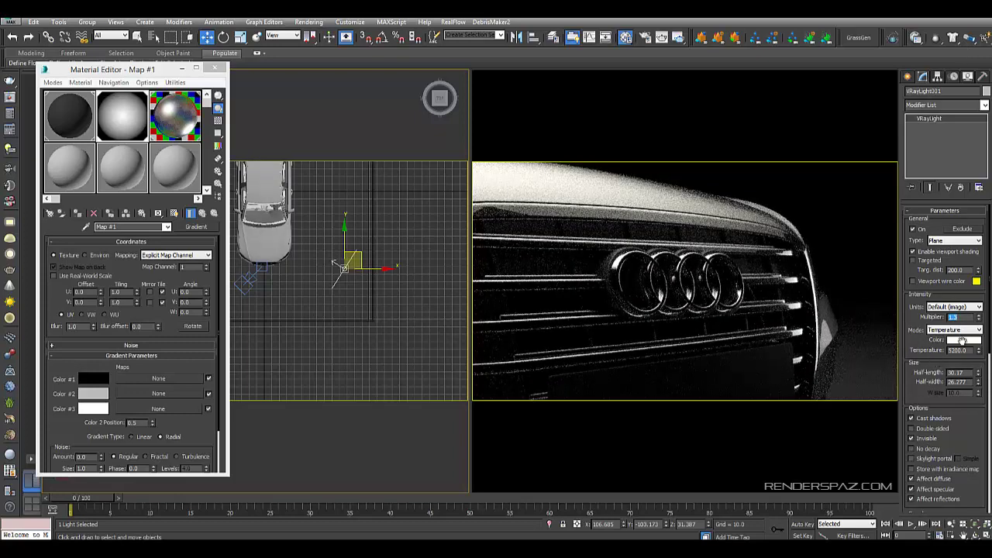
pyautogui.moveTo(978, 352); pyautogui.dragTo(978, 342)
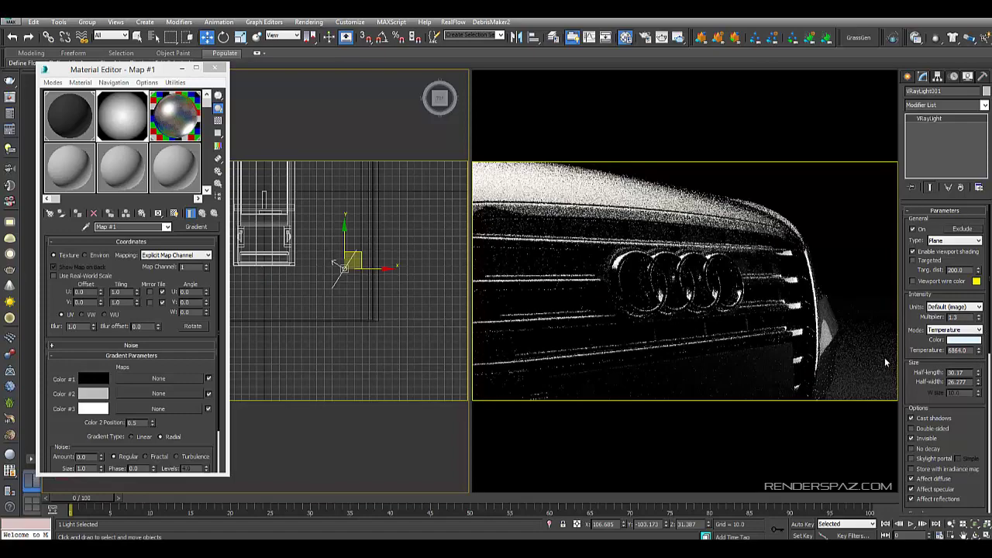
pyautogui.moveTo(978, 353); pyautogui.dragTo(979, 341)
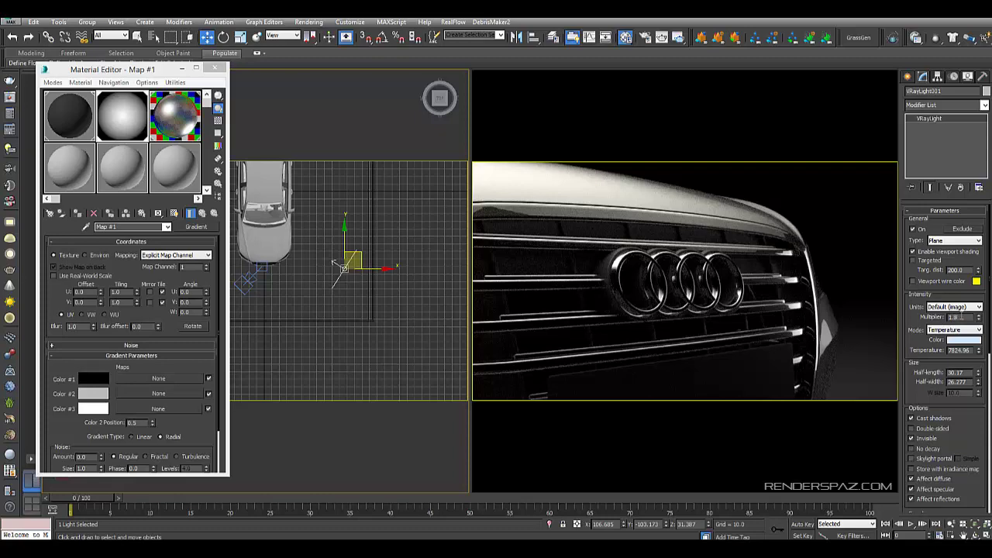
pyautogui.press('Return')
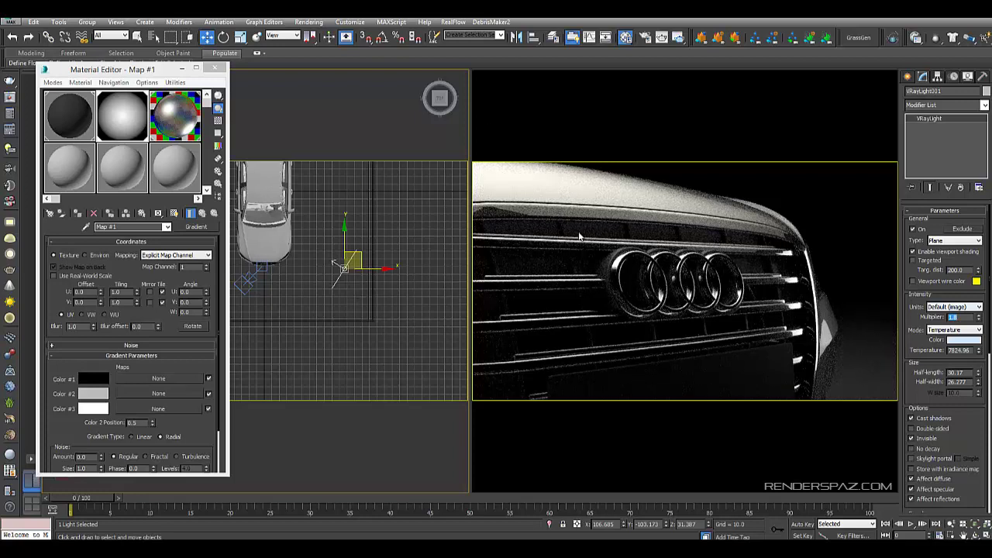
# Shift the plane light slightly back alongside the car and rotate it to a Z rotation of about 69 degrees
pyautogui.press('F3')
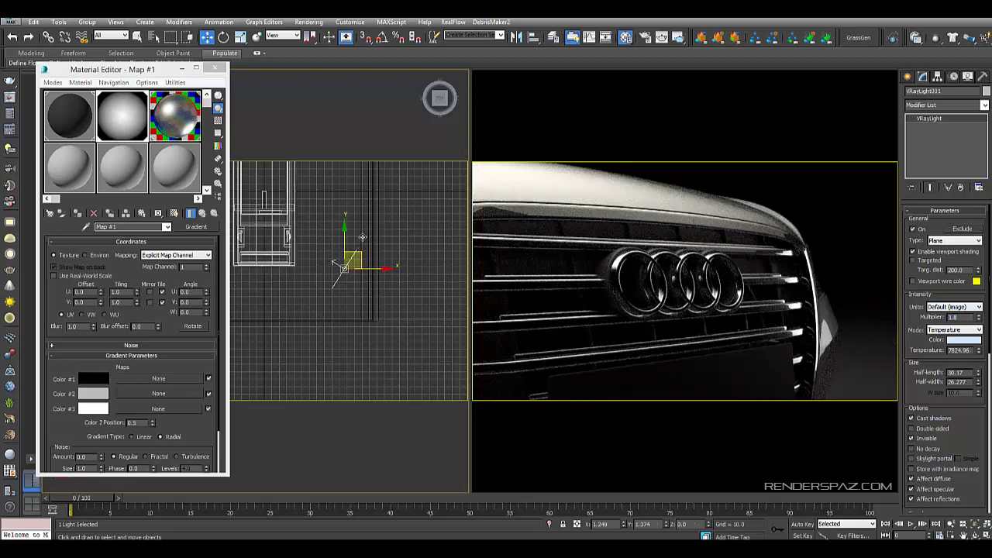
pyautogui.moveTo(361, 237)
pyautogui.mouseDown()
pyautogui.moveTo(366, 218)
pyautogui.moveTo(378, 232)
pyautogui.mouseUp()
pyautogui.press('e')
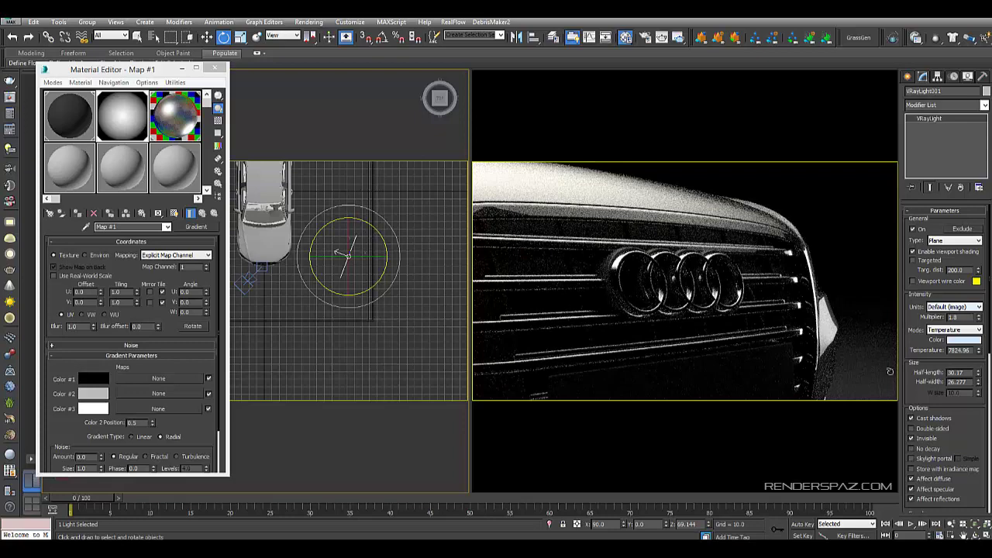
# Lower the plane light's multiplier to 1.4, reduce it further to 1.2, and close the Material Editor
pyautogui.press('F3')
pyautogui.press('F3')
pyautogui.write('4')
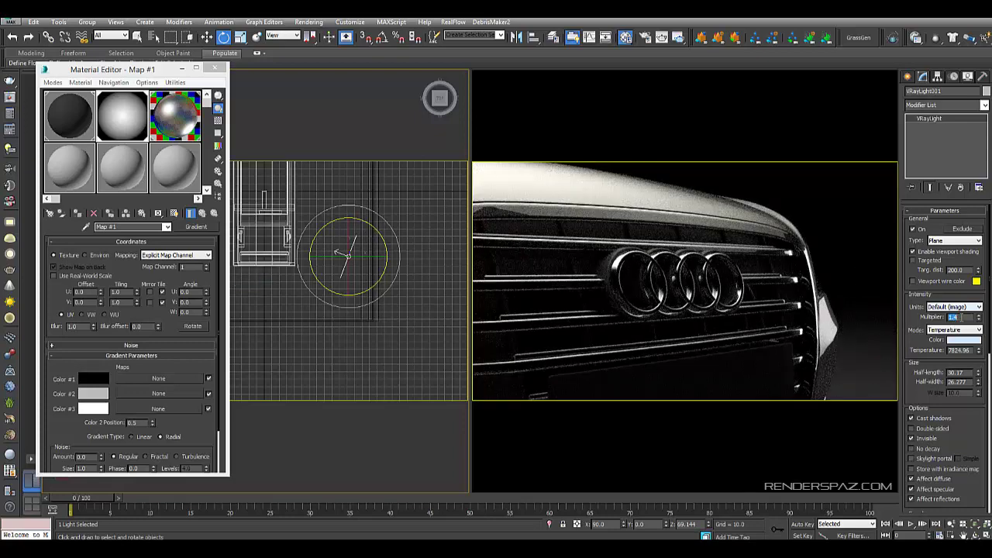
pyautogui.press('F3')
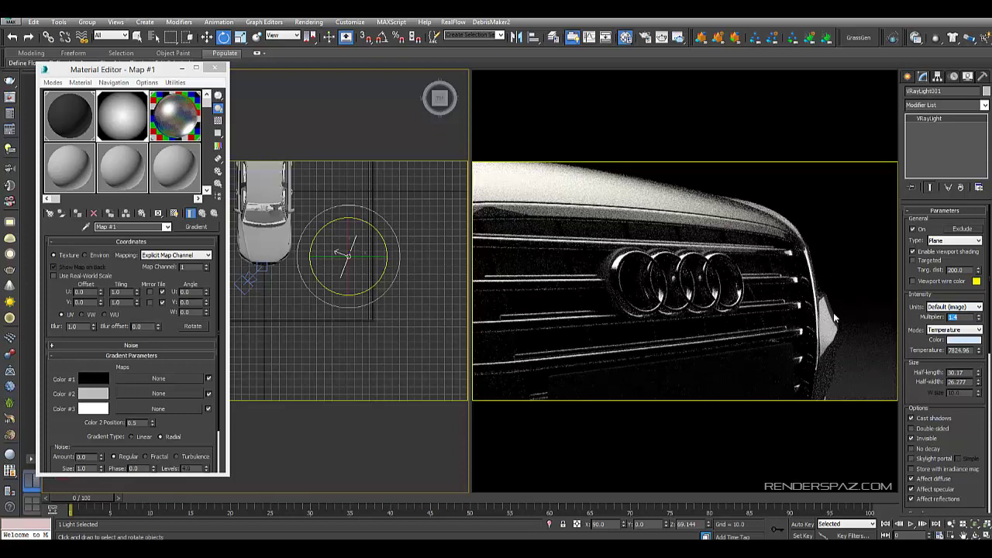
pyautogui.press('F3')
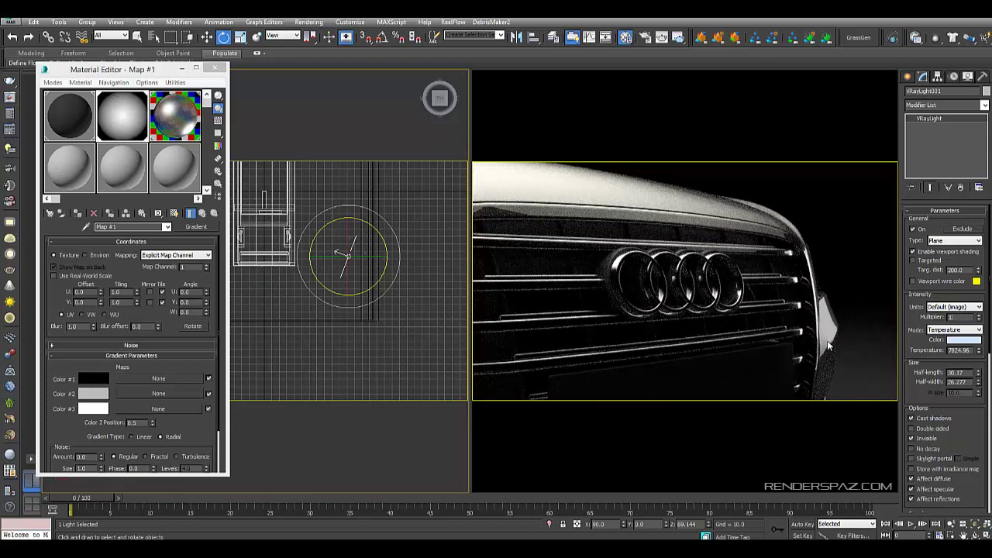
pyautogui.press('F3')
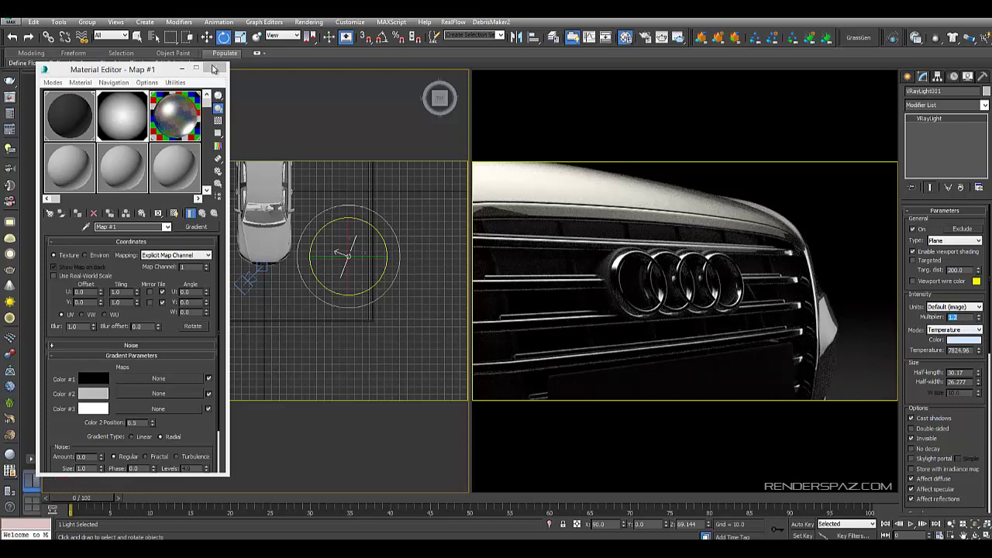
pyautogui.click(215, 68)
pyautogui.press('m')
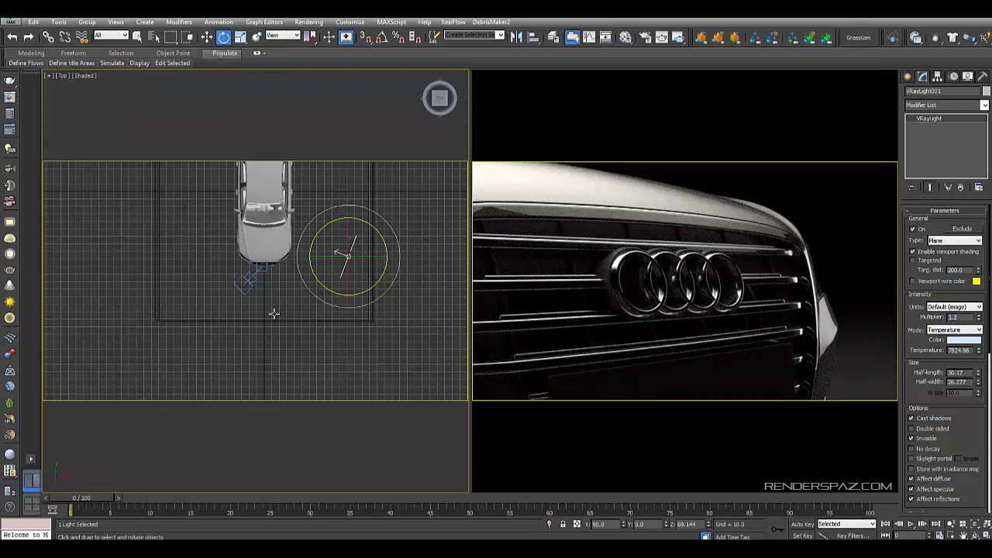
# Select the V-Ray physical camera in front of the car and enable its depth-of-field sampling
pyautogui.click(248, 283)
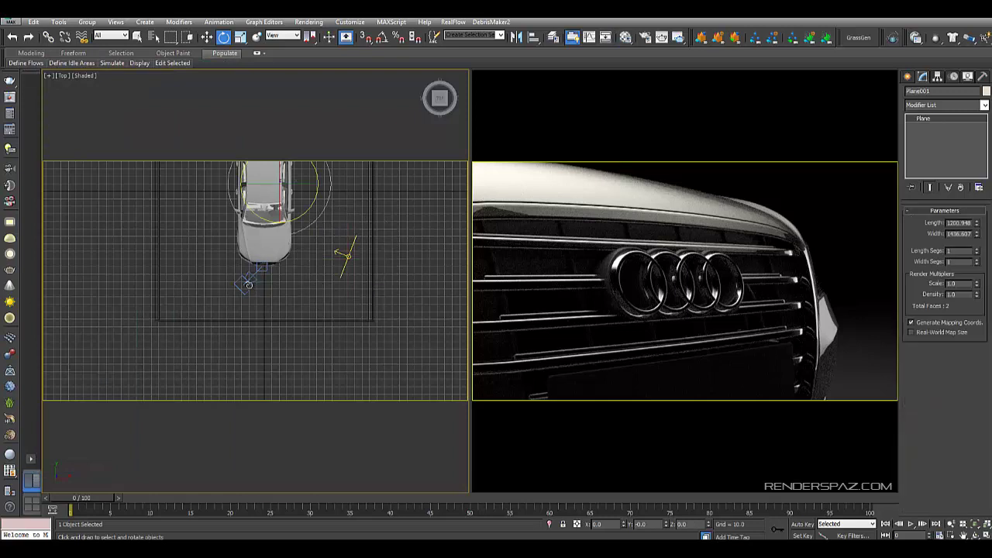
pyautogui.click(248, 285)
pyautogui.click(248, 284)
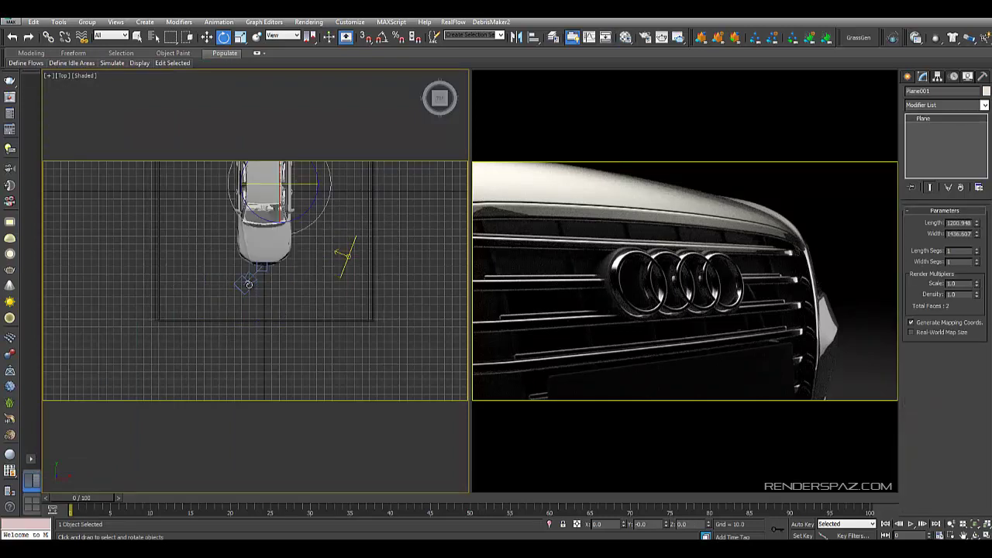
pyautogui.click(248, 285)
pyautogui.click(207, 37)
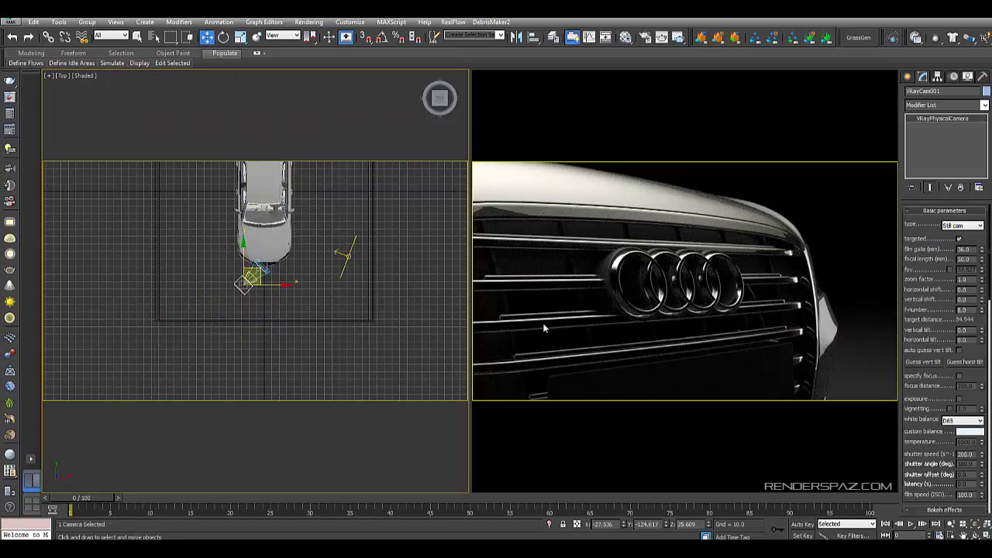
pyautogui.scroll(-5, 919, 324)
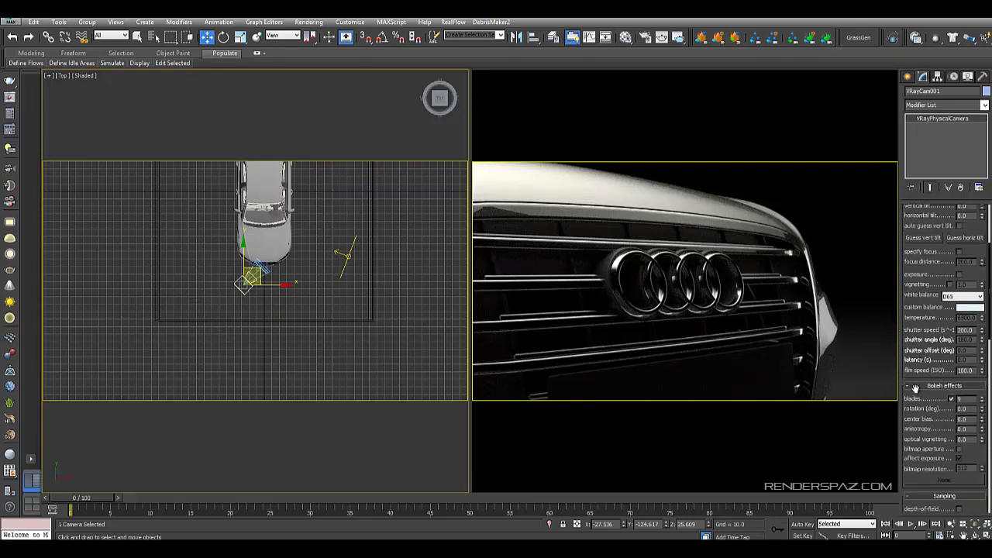
pyautogui.scroll(-1, 915, 388)
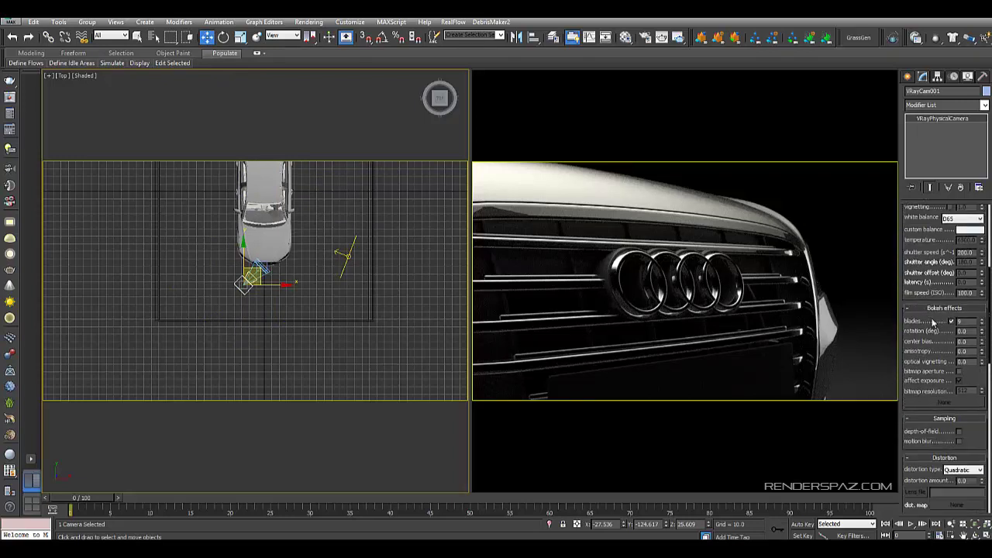
pyautogui.click(959, 431)
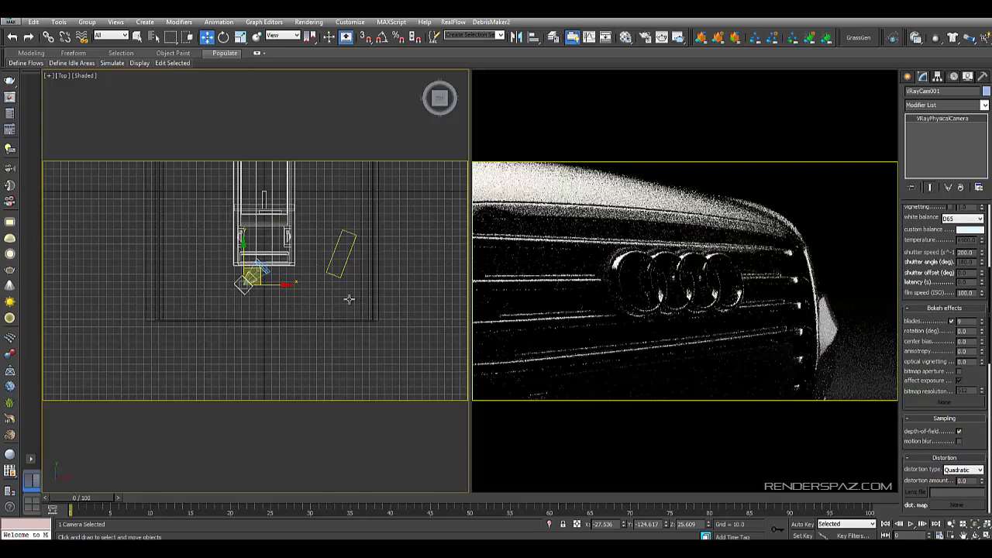
# Turn on the camera's specify focus option
pyautogui.moveTo(260, 265); pyautogui.dragTo(254, 256, button='middle')
pyautogui.scroll(3, 254, 255)
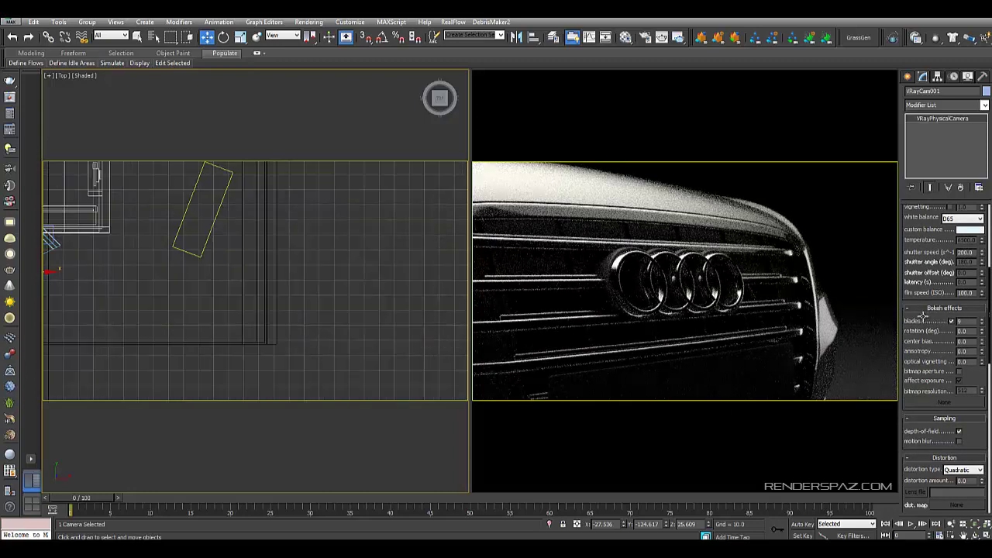
pyautogui.scroll(3, 922, 341)
pyautogui.scroll(3, 961, 291)
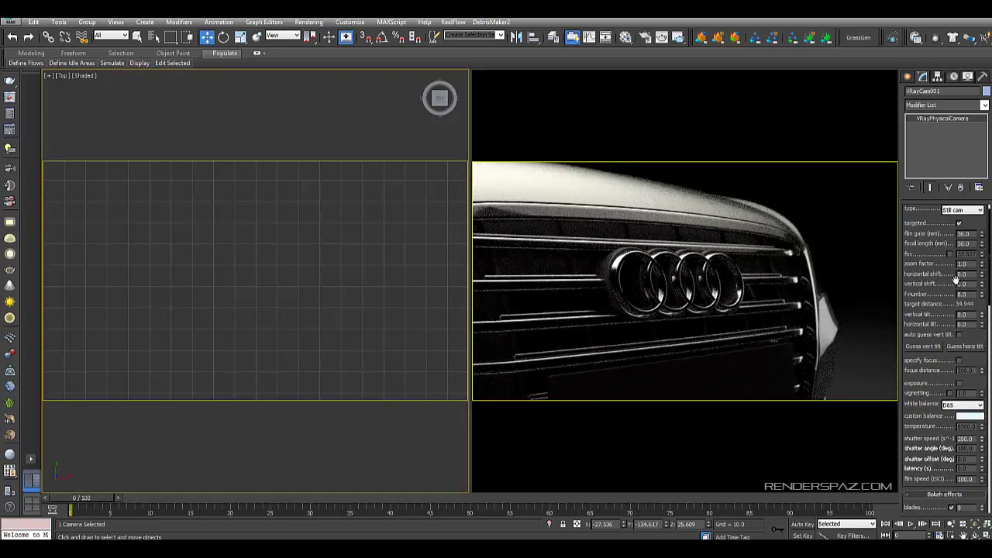
pyautogui.scroll(-1, 953, 374)
pyautogui.click(959, 361)
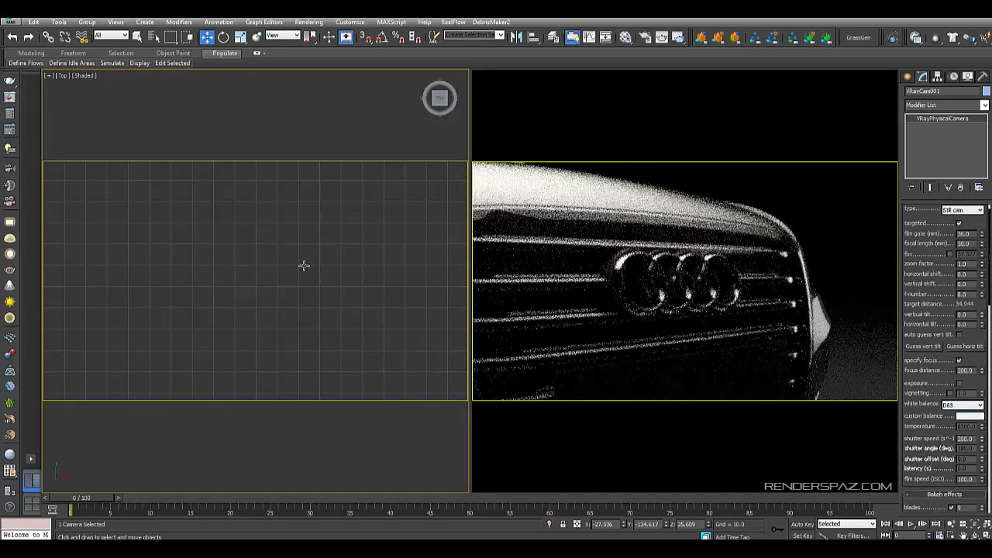
# Reduce the camera's focus distance to 36 so the focus plane falls on the front grille badge
pyautogui.scroll(-2, 294, 251)
pyautogui.scroll(-3, 144, 270)
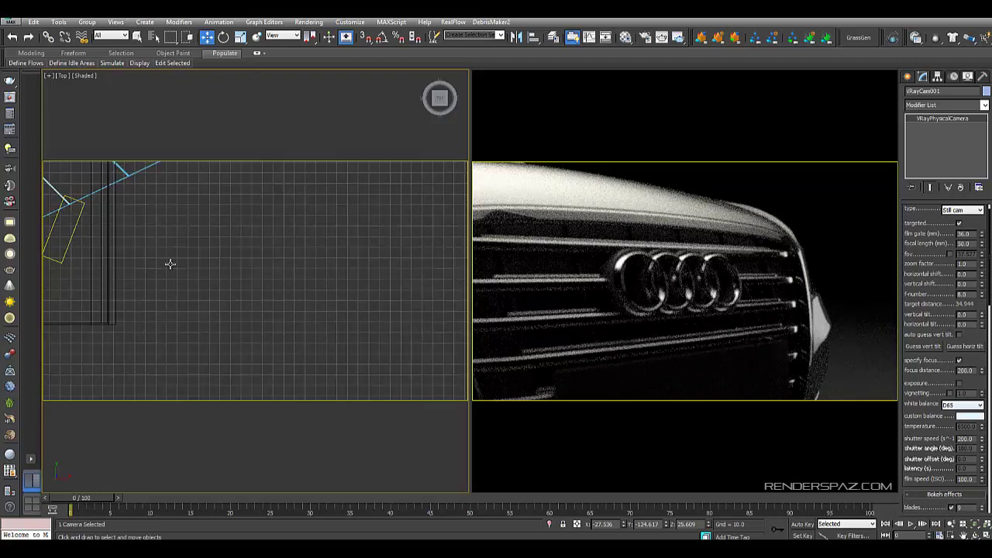
pyautogui.scroll(1, 168, 263)
pyautogui.scroll(-2, 375, 253)
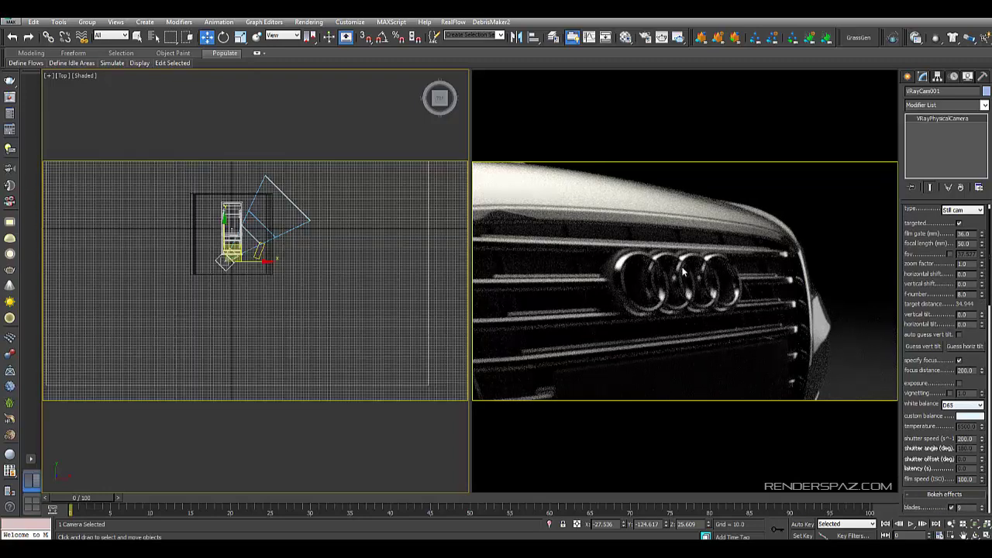
pyautogui.scroll(2, 288, 248)
pyautogui.scroll(-2, 793, 164)
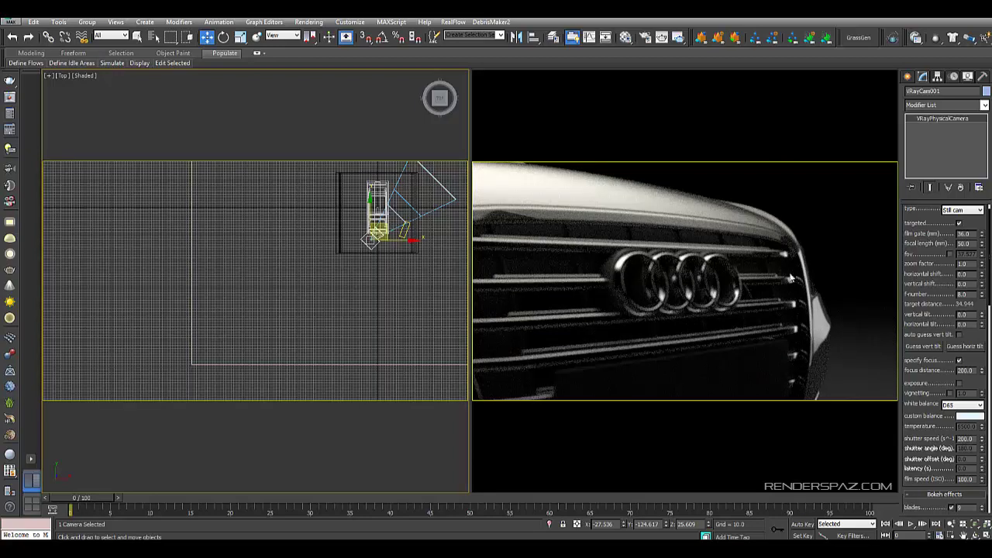
pyautogui.scroll(2, 767, 284)
pyautogui.moveTo(271, 290); pyautogui.dragTo(332, 343, button='middle')
pyautogui.scroll(3, 279, 267)
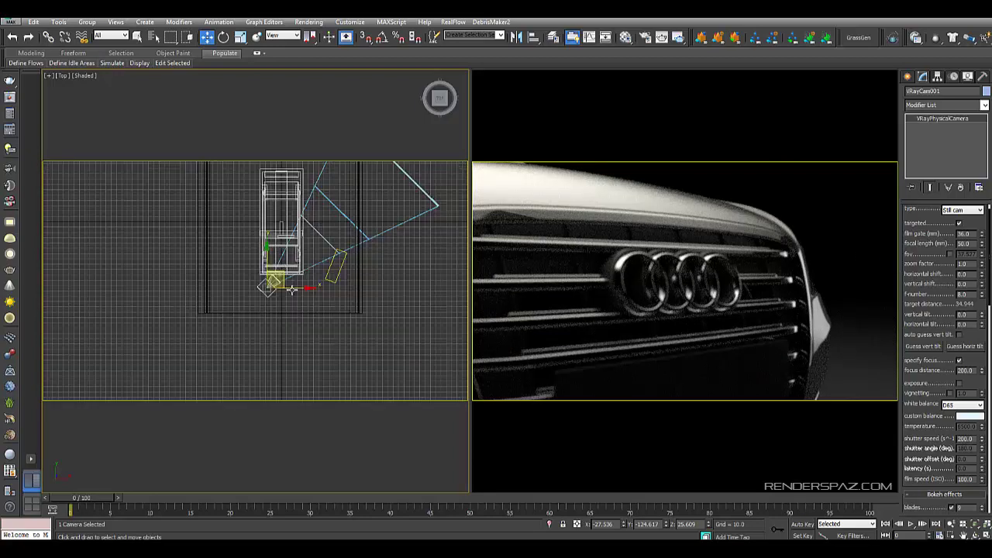
pyautogui.scroll(4, 290, 290)
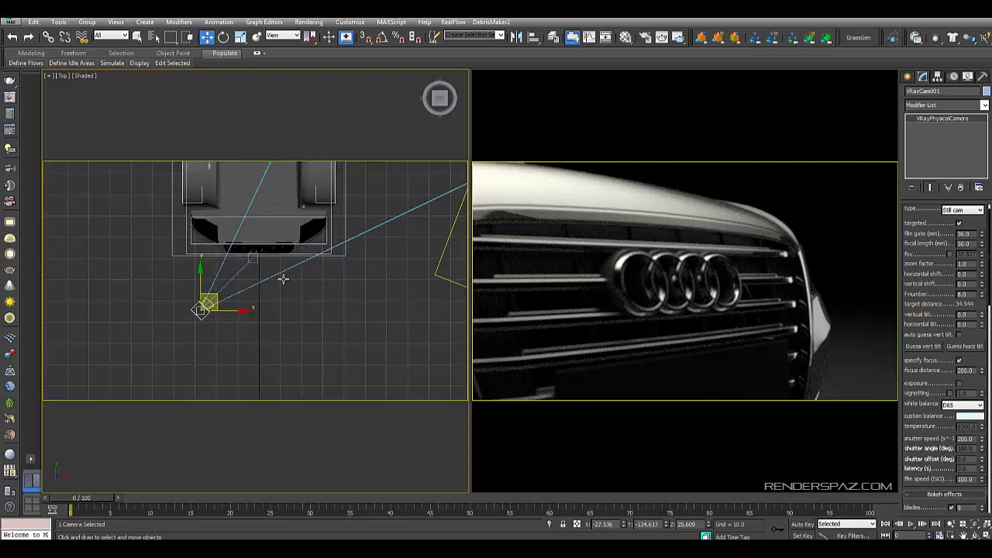
pyautogui.scroll(2, 295, 237)
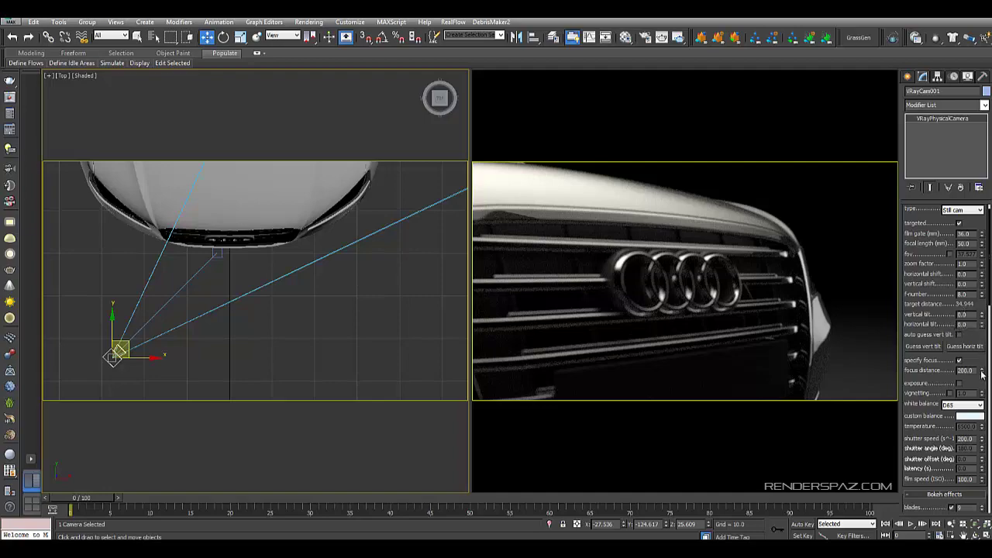
pyautogui.moveTo(981, 372); pyautogui.dragTo(976, 416)
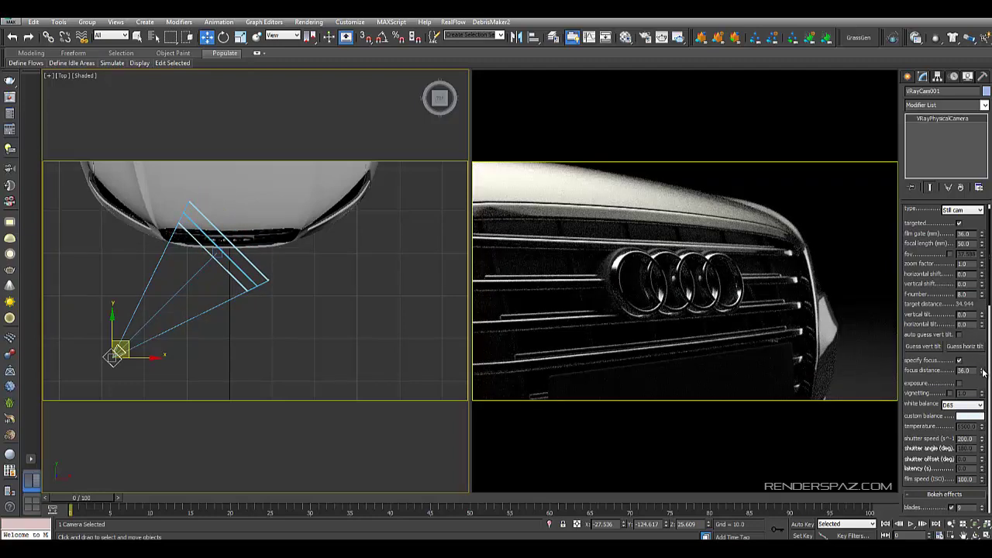
# Set the physical camera's focus distance to 38.597 and reduce its f-number to 2.184 for a shallower depth of field
pyautogui.moveTo(983, 371); pyautogui.dragTo(982, 371)
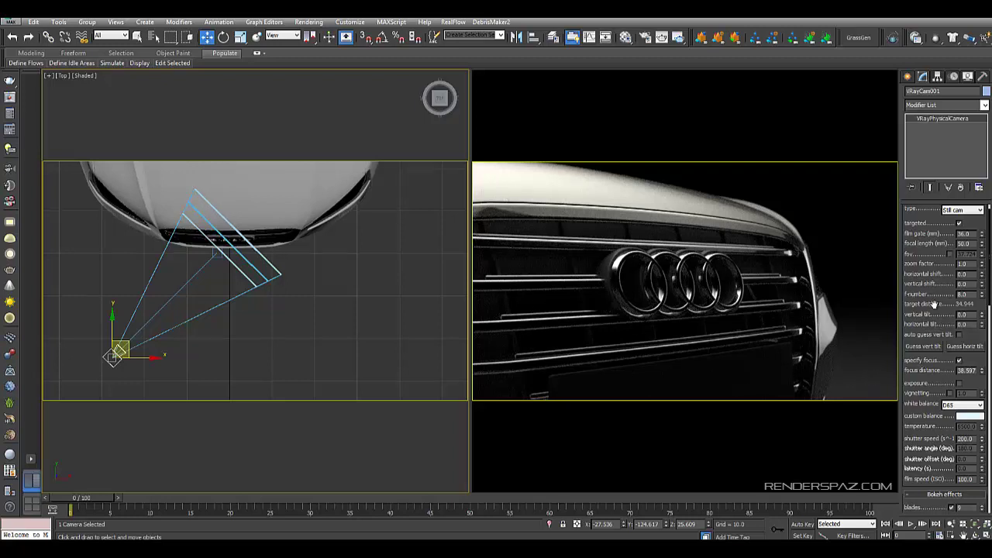
pyautogui.moveTo(982, 299); pyautogui.dragTo(978, 312)
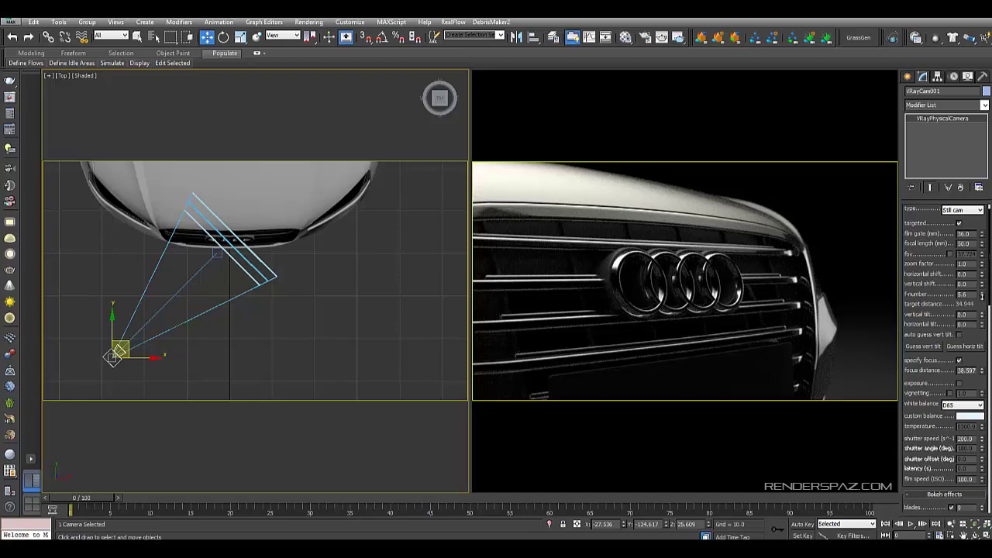
pyautogui.moveTo(982, 296); pyautogui.dragTo(981, 319)
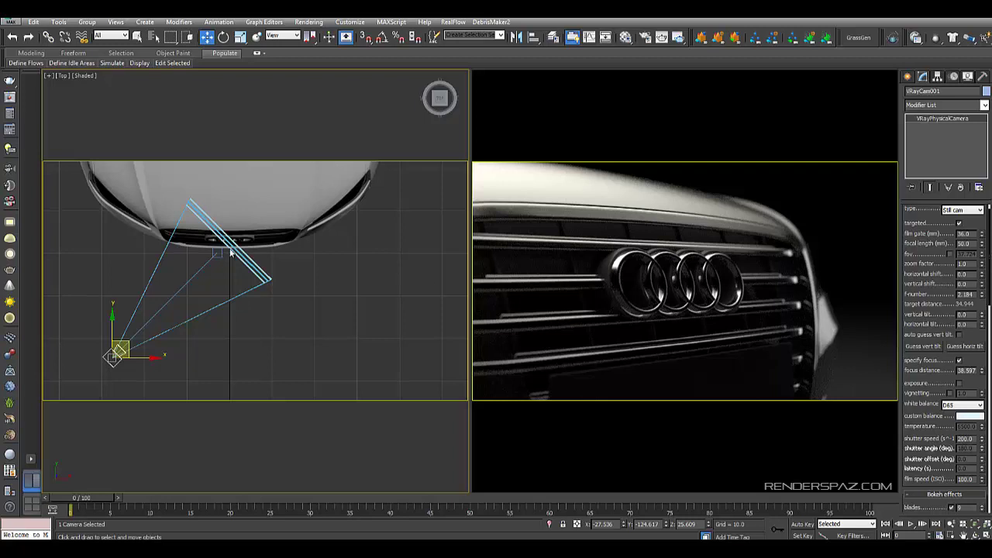
# Select the V-Ray plane light beside the front of the car and raise its multiplier to 1.6
pyautogui.moveTo(256, 269); pyautogui.dragTo(286, 290, button='middle')
pyautogui.scroll(-2, 334, 314)
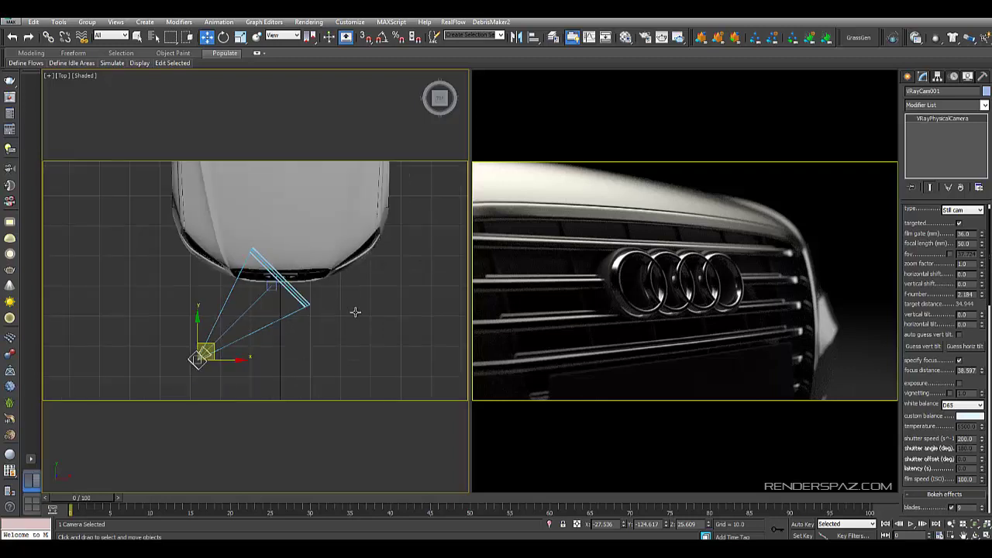
pyautogui.scroll(-6, 354, 298)
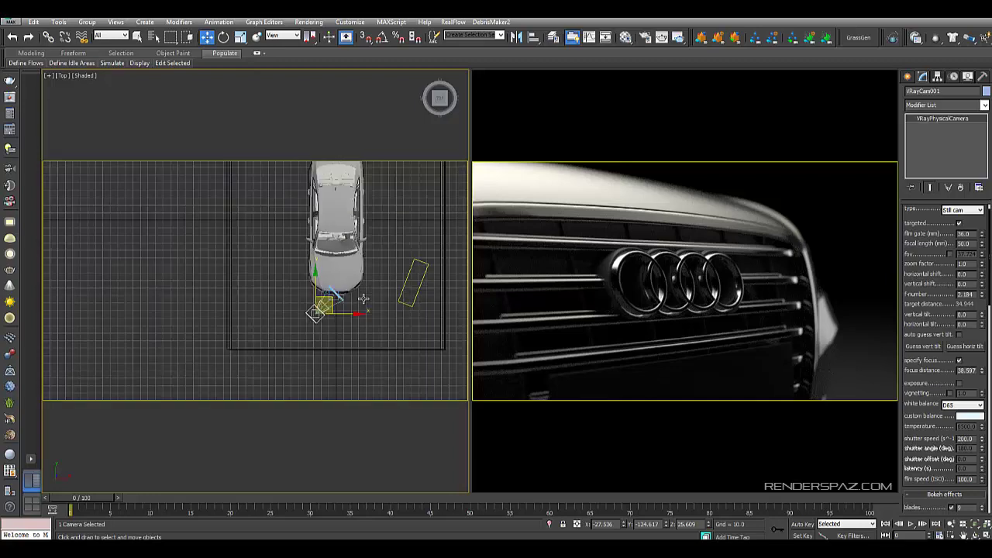
pyautogui.scroll(2, 366, 297)
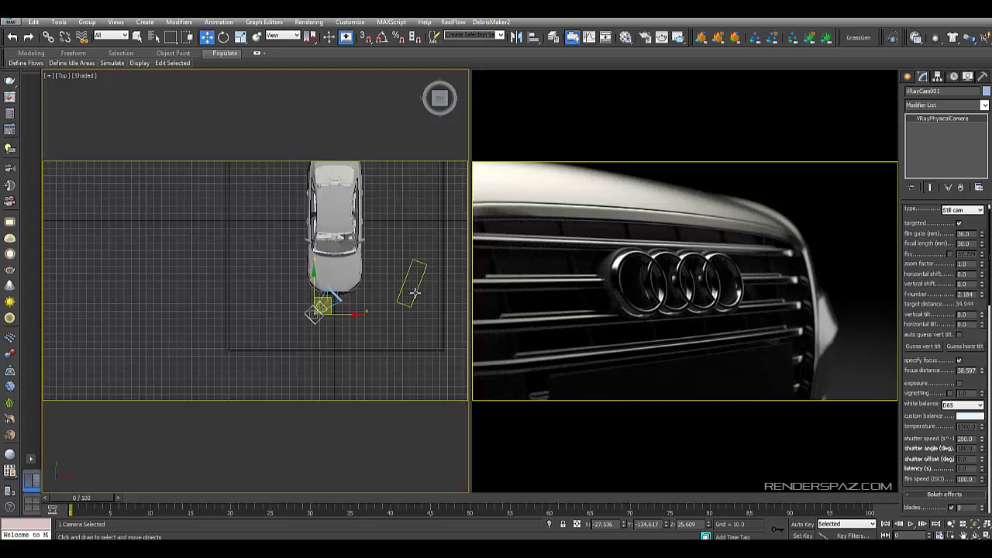
pyautogui.click(416, 293)
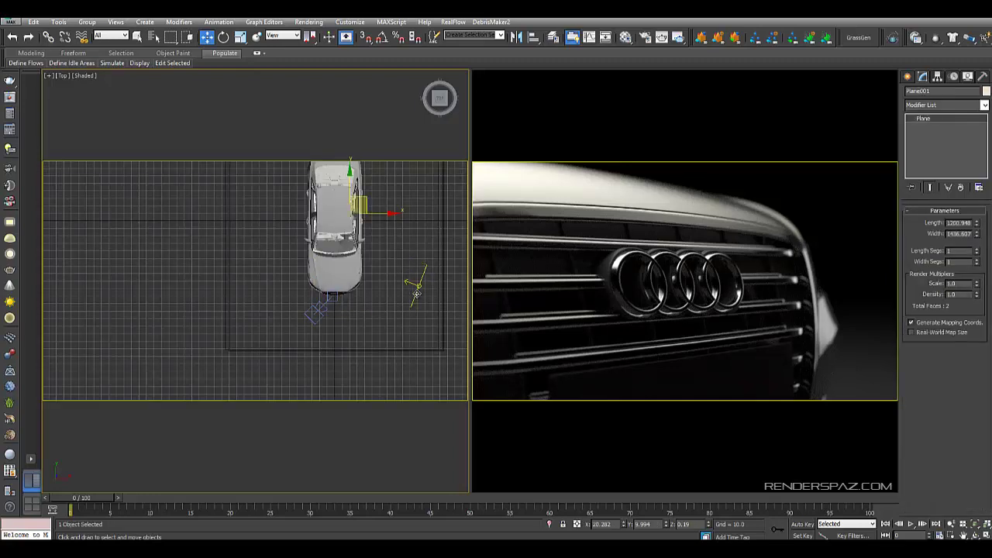
pyautogui.click(416, 283)
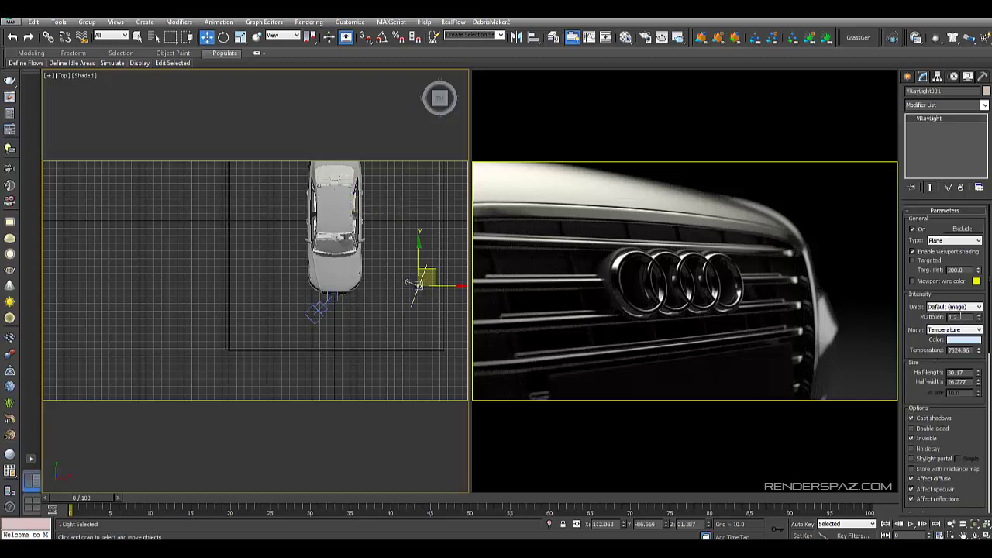
pyautogui.press('BackSpace')
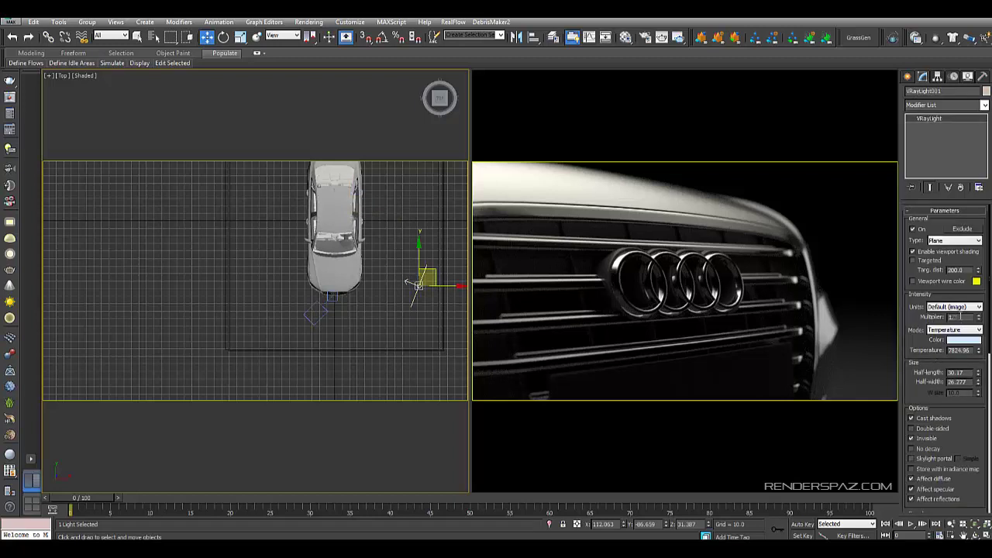
pyautogui.press('Return')
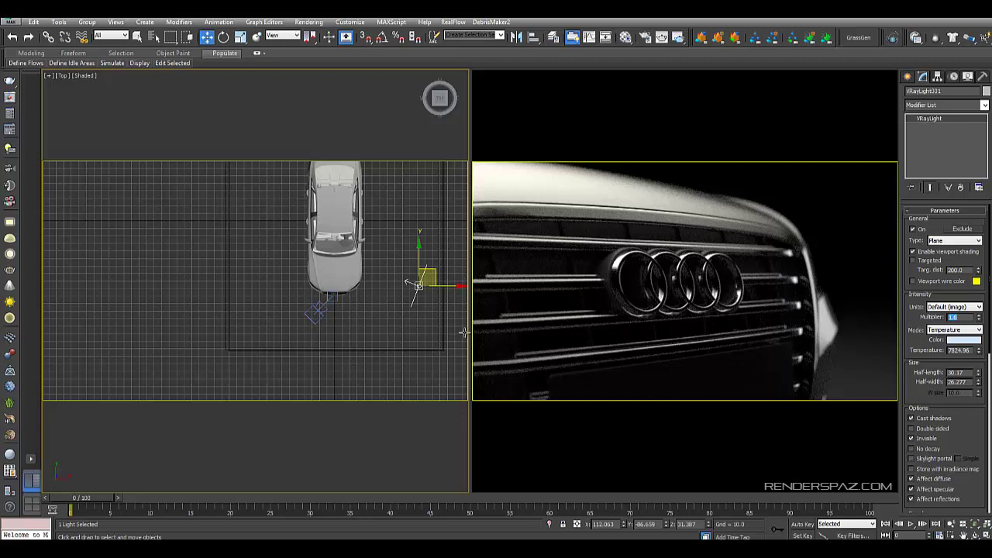
# Show the shaded viewport through VRayCam001, close the live ActiveShade render, and maximize the shaded camera view
pyautogui.click(278, 288)
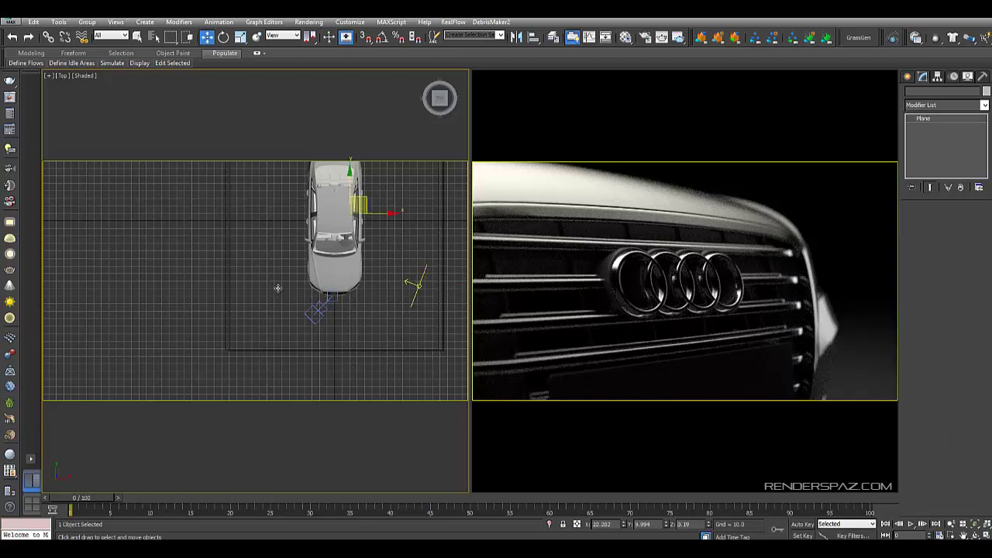
pyautogui.press('c')
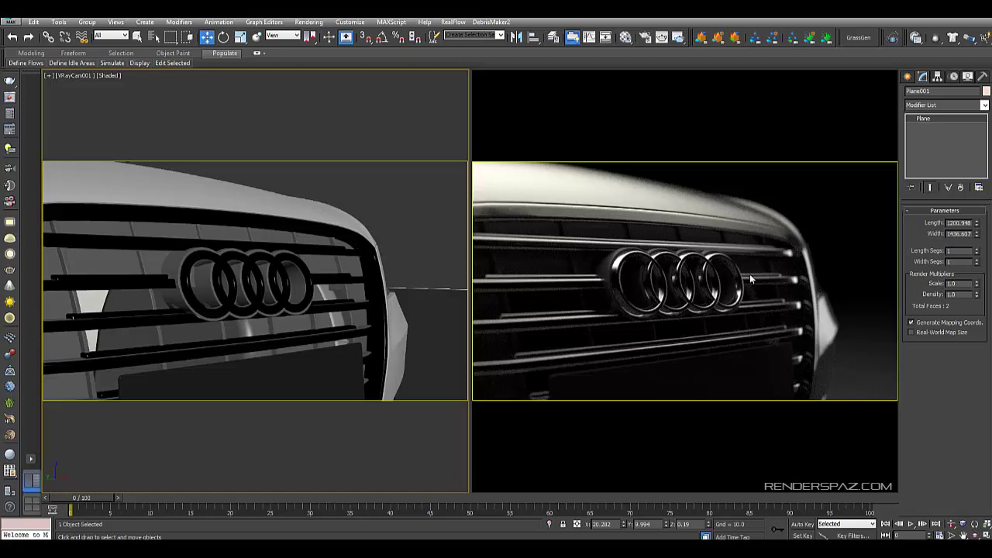
pyautogui.rightClick(482, 86)
pyautogui.click(469, 75)
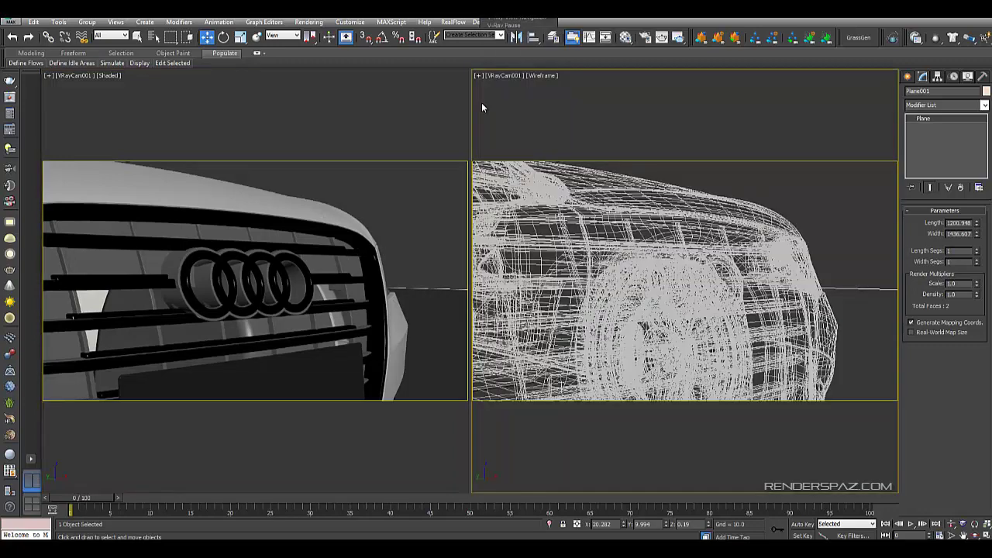
pyautogui.click(380, 221)
pyautogui.hotkey('alt', 'w')
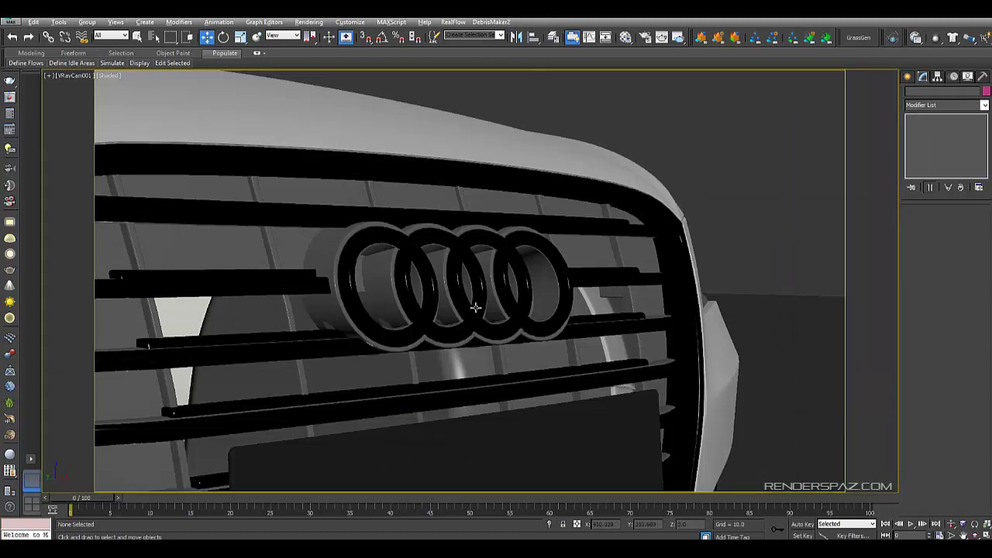
# Open the render setup and switch it from Active Shade Mode to Production Render Mode
pyautogui.click(306, 22)
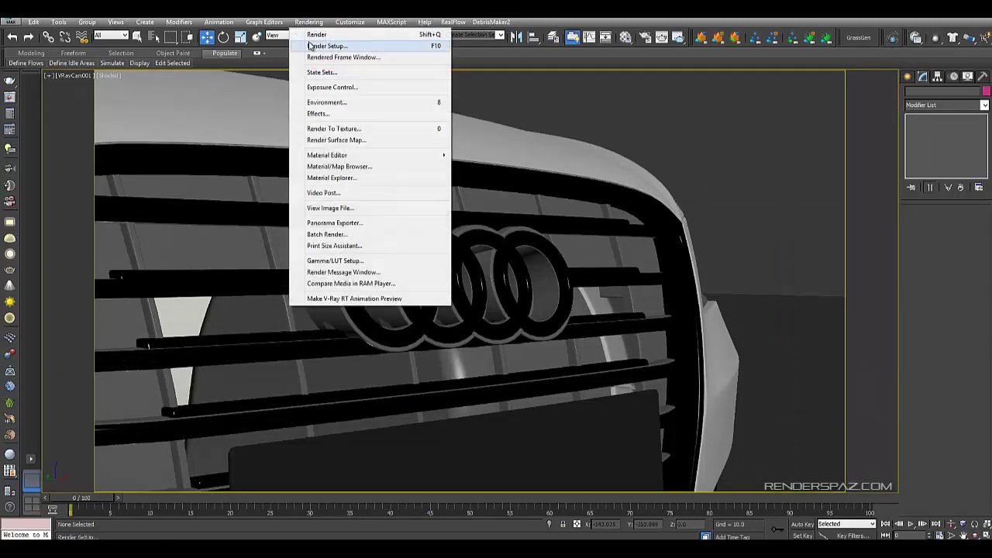
pyautogui.click(311, 45)
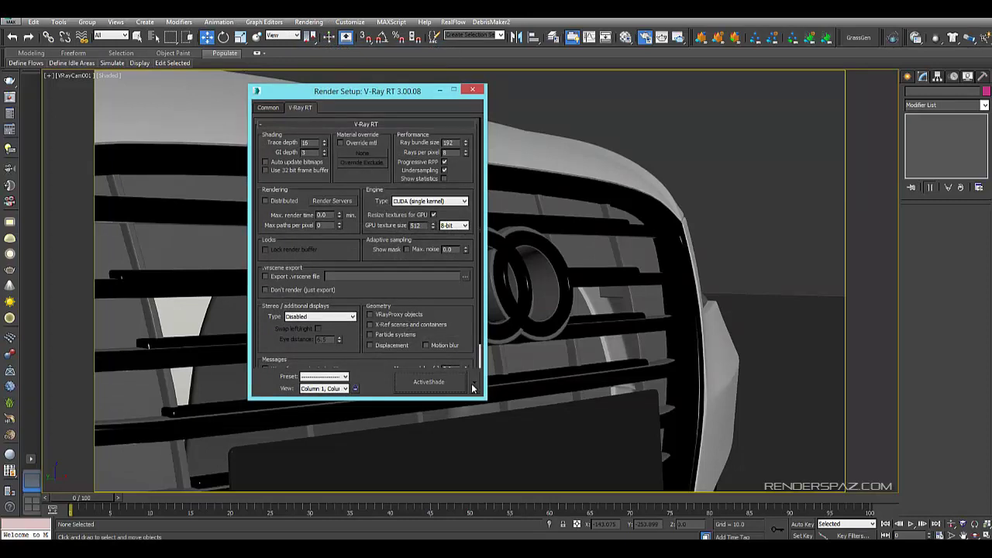
pyautogui.click(472, 385)
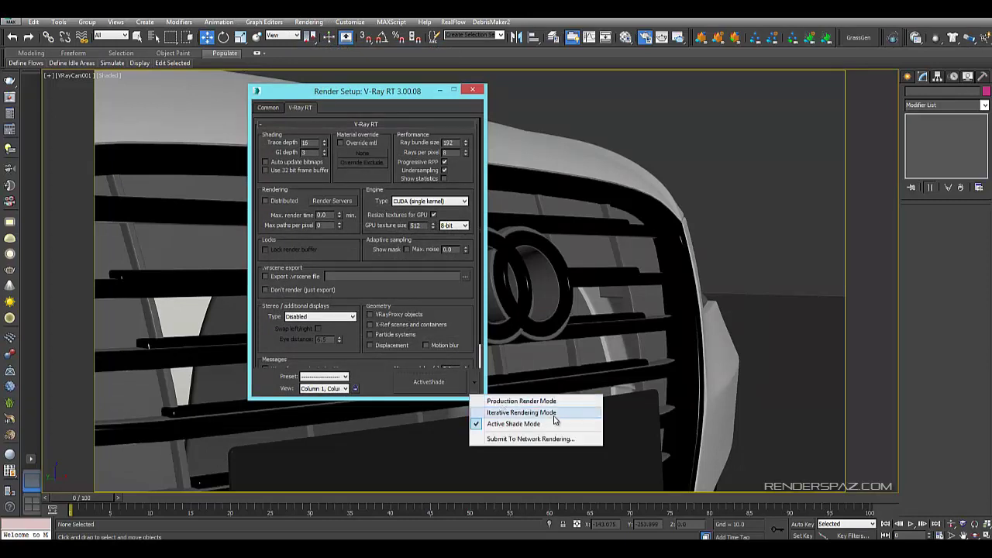
pyautogui.click(377, 353)
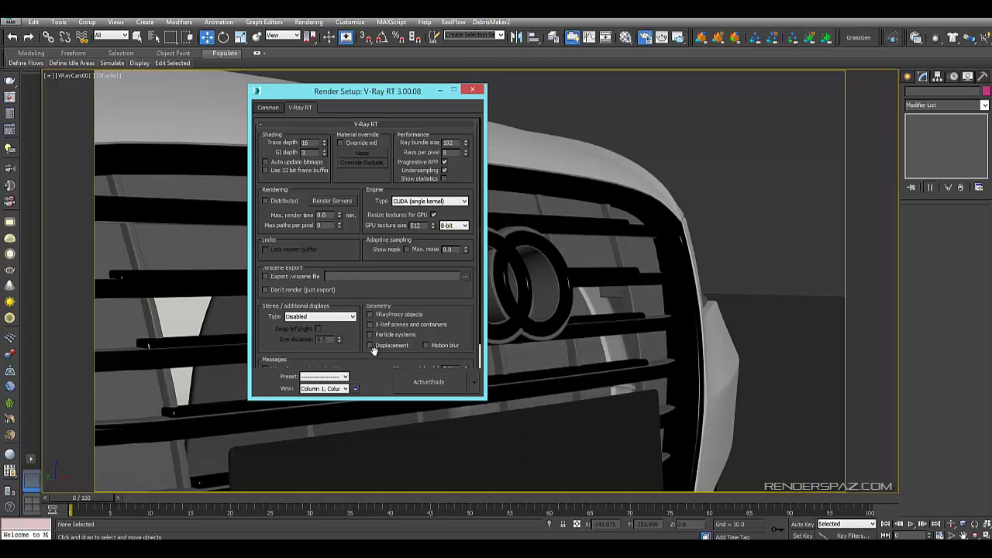
pyautogui.scroll(-1, 376, 358)
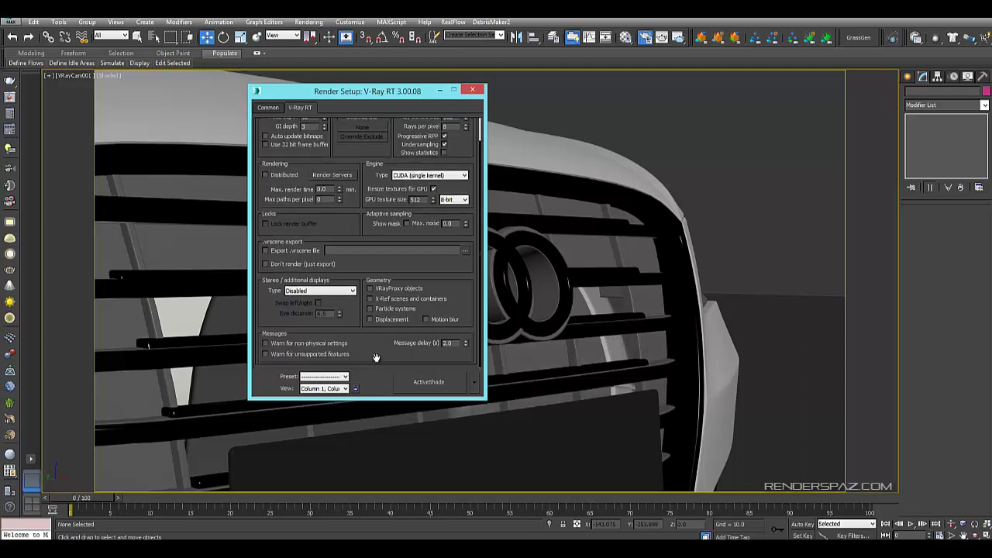
pyautogui.click(475, 382)
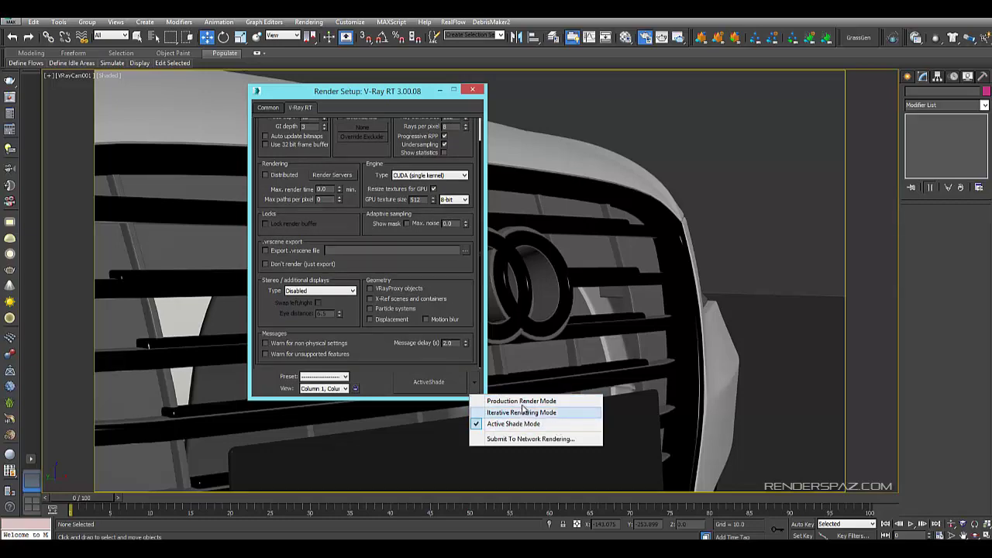
pyautogui.click(490, 400)
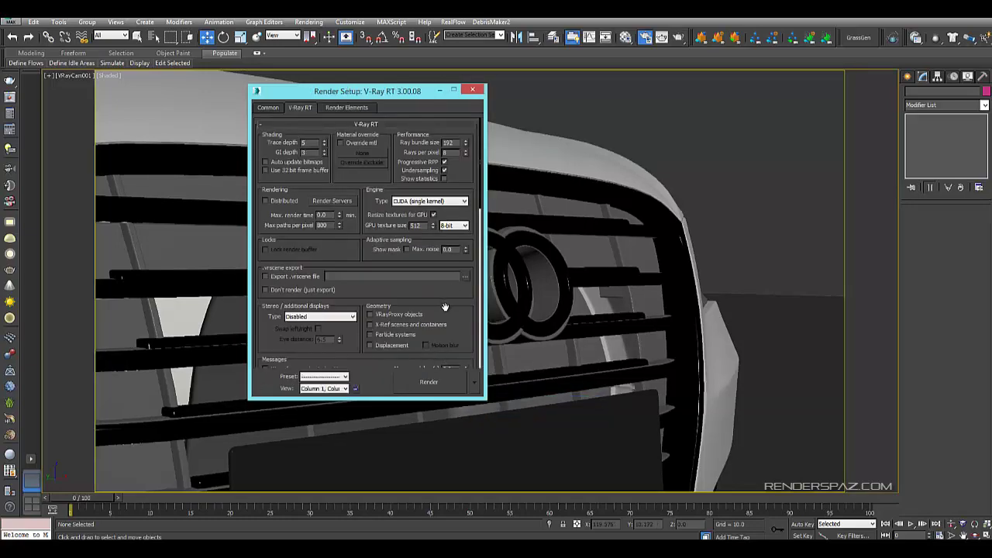
# Collapse the expanded rollouts in the V-Ray RT production settings, including V-Ray RT, Global illumination and System
pyautogui.scroll(-10, 410, 312)
pyautogui.scroll(15, 425, 341)
pyautogui.click(330, 125)
pyautogui.click(352, 185)
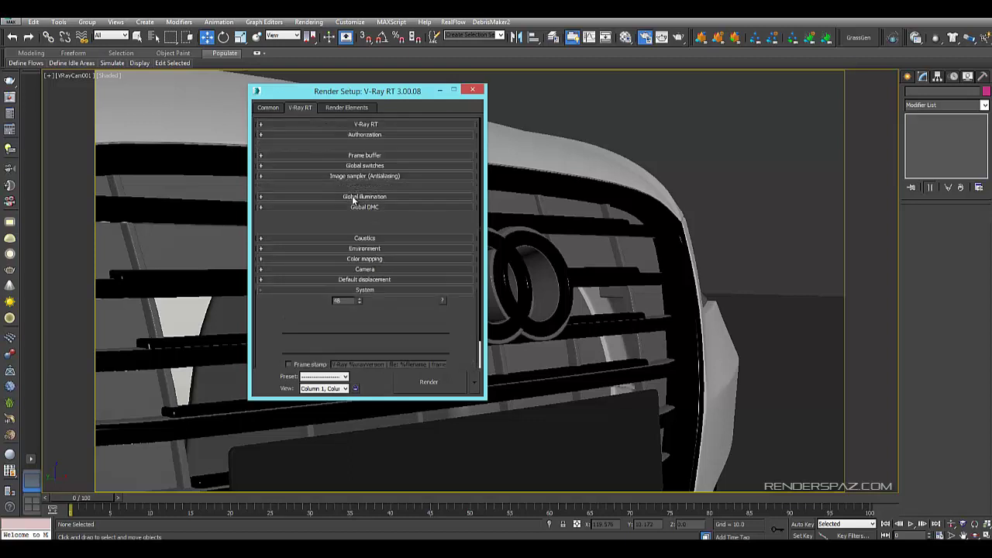
pyautogui.click(352, 196)
pyautogui.click(359, 289)
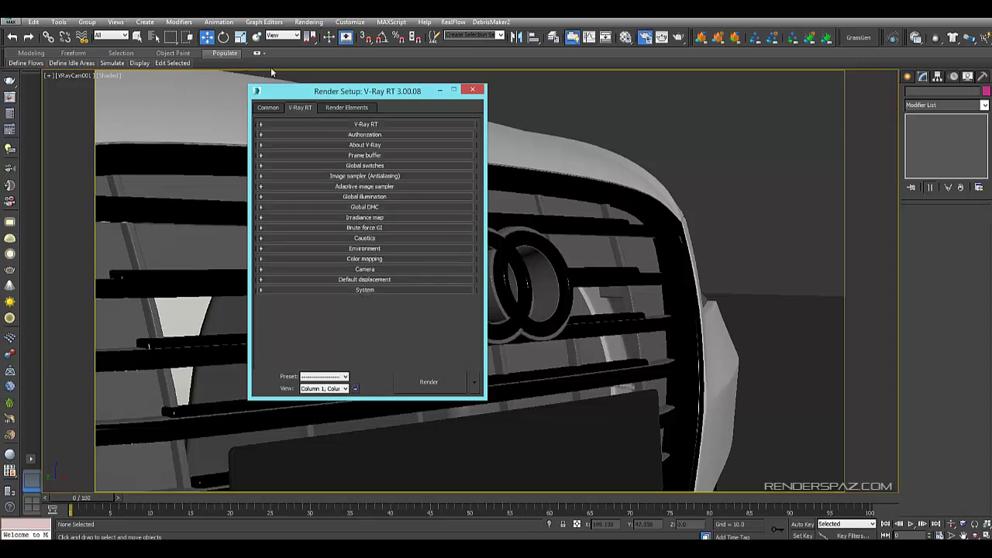
# Check the assigned production renderer in the common render settings and look over the V-Ray RT rollouts
pyautogui.click(268, 107)
pyautogui.scroll(-5, 455, 313)
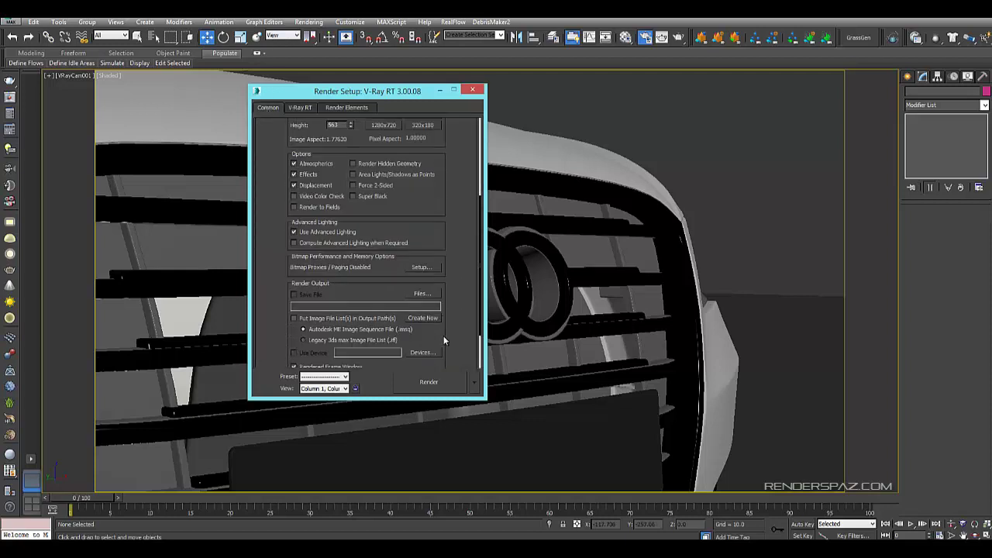
pyautogui.click(446, 361)
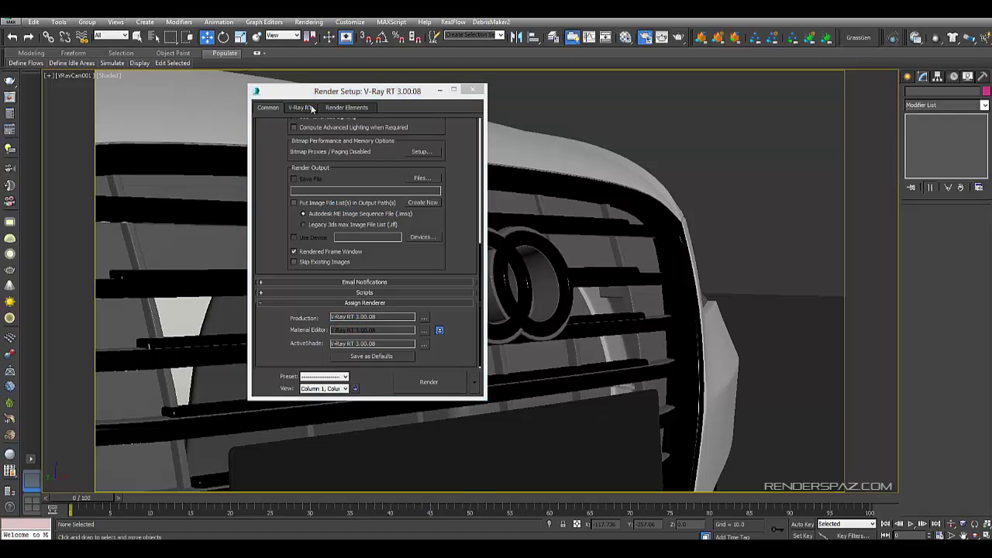
pyautogui.click(312, 108)
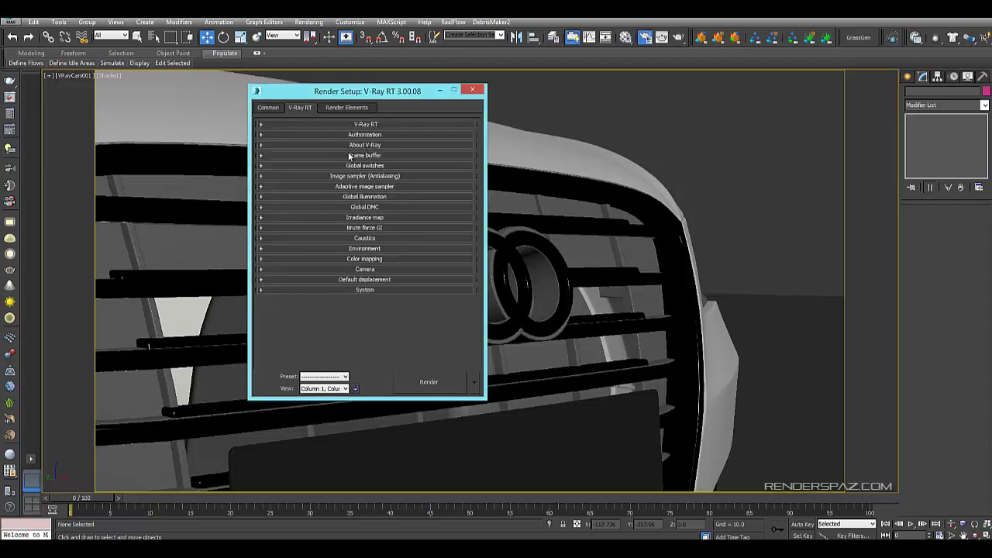
pyautogui.click(349, 156)
pyautogui.click(351, 158)
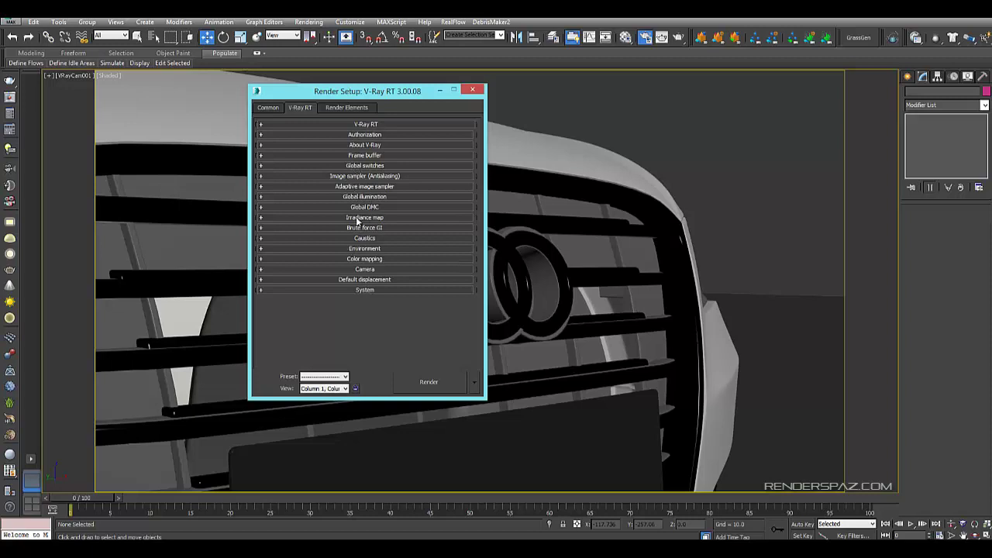
# Set the V-Ray RT production trace depth to 16 and the ray bundle size to 246
pyautogui.click(356, 125)
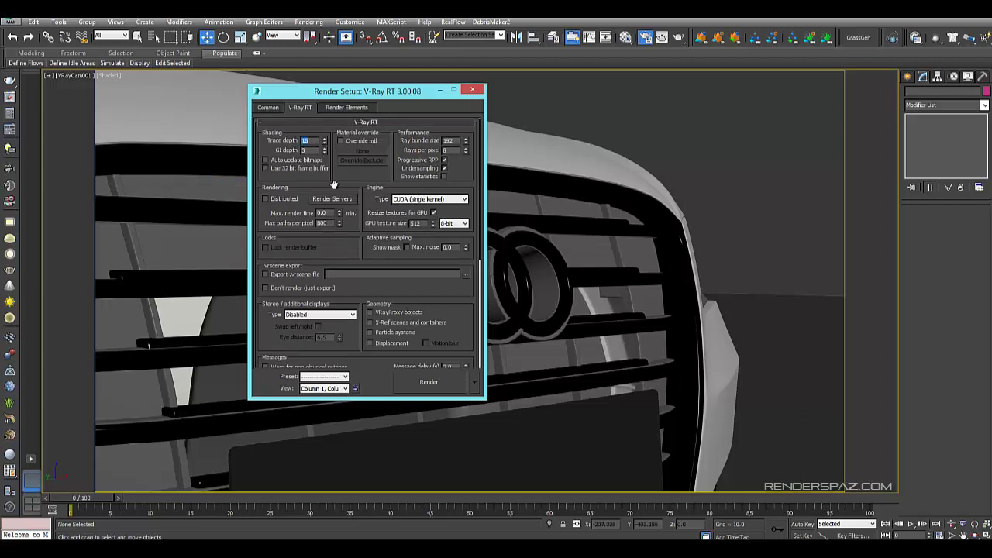
pyautogui.press('Tab')
pyautogui.scroll(-2, 350, 292)
pyautogui.scroll(2, 351, 292)
pyautogui.scroll(-2, 338, 299)
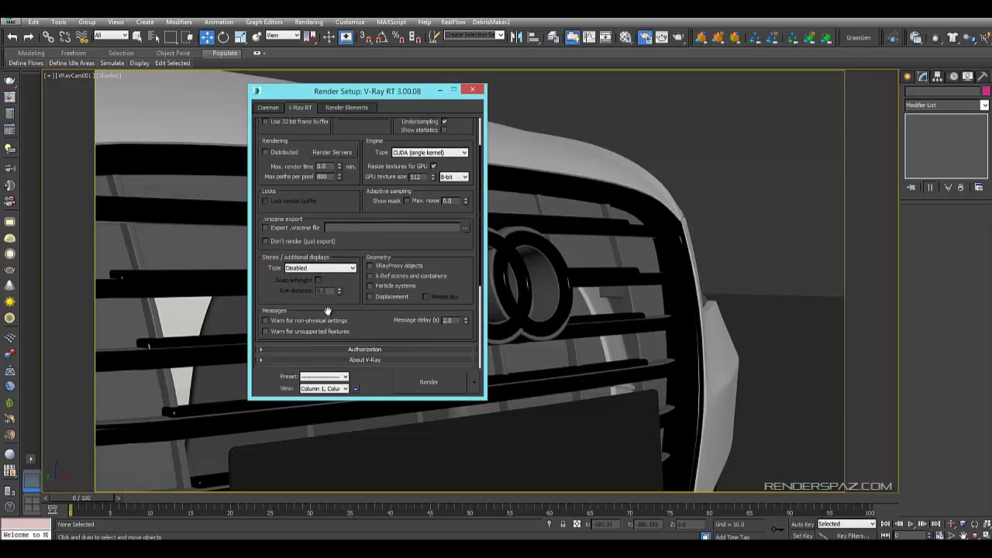
pyautogui.scroll(2, 267, 325)
pyautogui.scroll(-3, 268, 318)
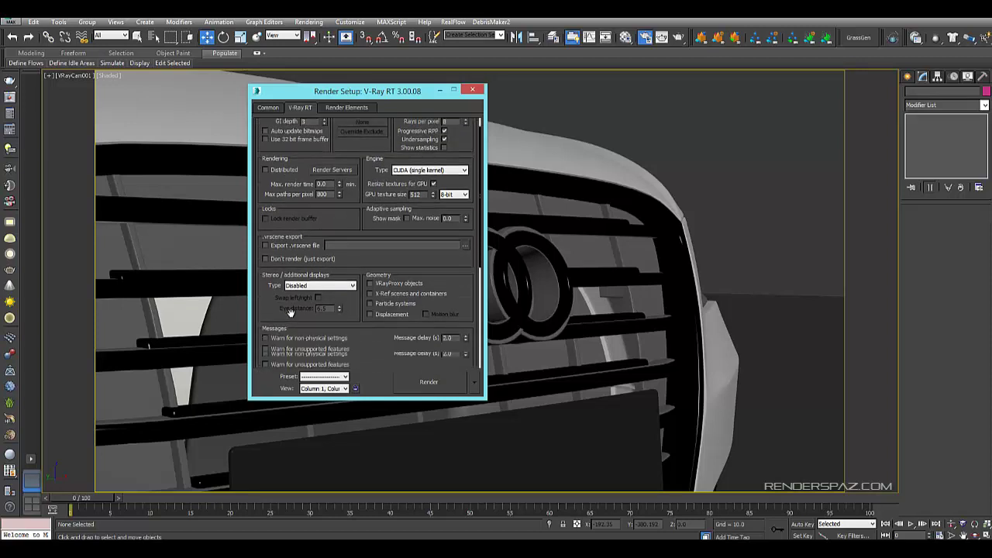
pyautogui.scroll(3, 311, 277)
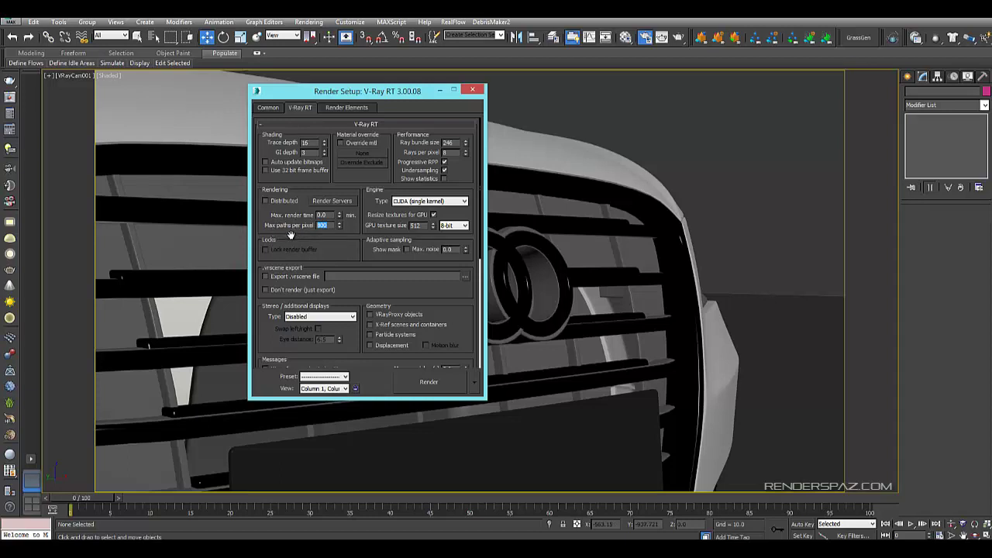
pyautogui.click(323, 215)
# Set the production render's output size to 1500 × 845
pyautogui.click(264, 108)
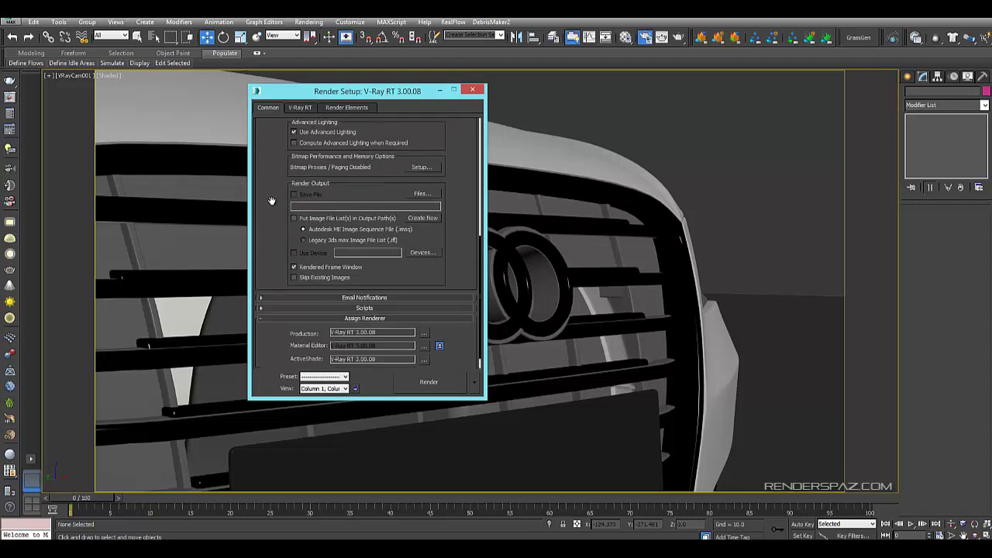
pyautogui.scroll(5, 268, 204)
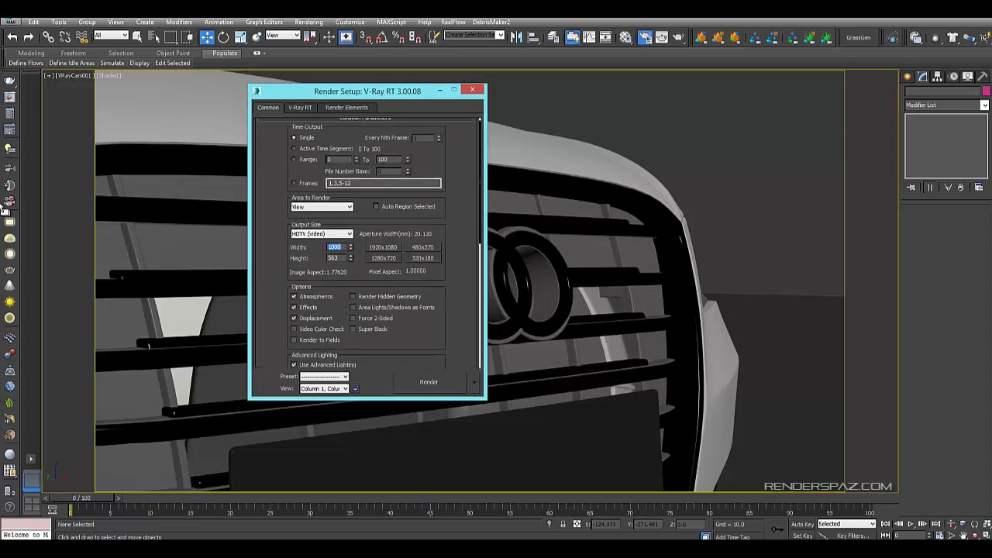
pyautogui.write('1500')
pyautogui.press('Return')
pyautogui.click(268, 152)
pyautogui.moveTo(268, 152); pyautogui.dragTo(278, 158)
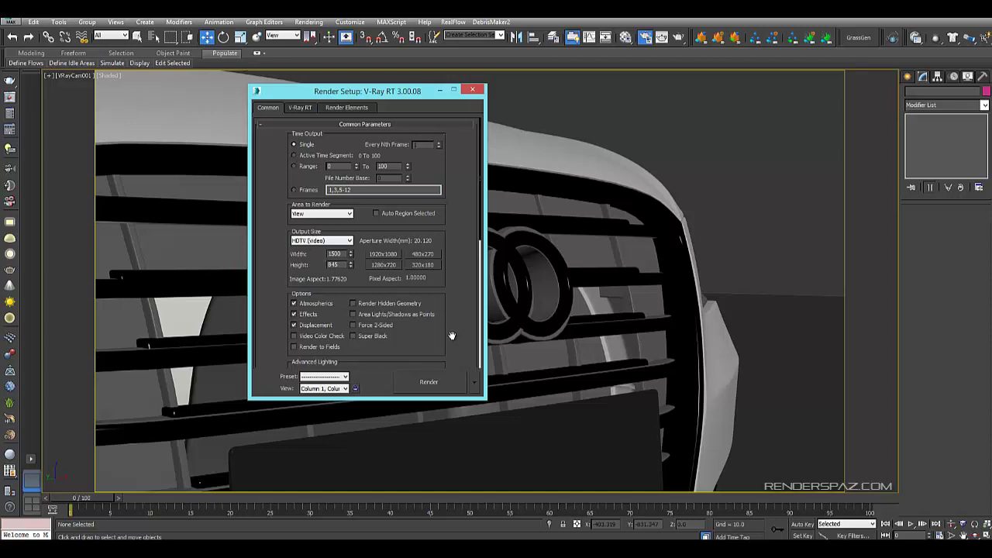
pyautogui.scroll(-4, 454, 314)
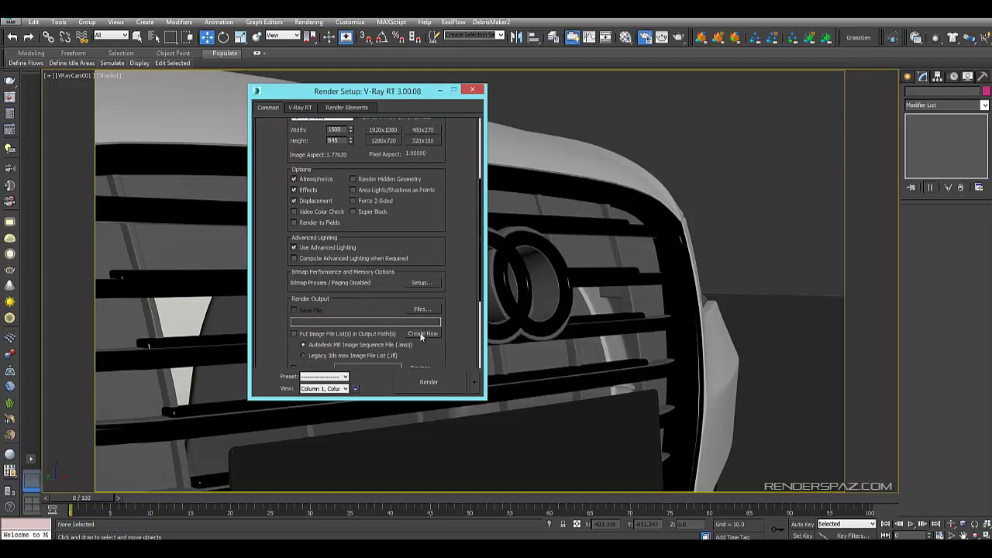
# Check the common and V-Ray RT settings, render the camera view, and reposition the V-Ray frame buffer window
pyautogui.scroll(5, 421, 335)
pyautogui.click(299, 108)
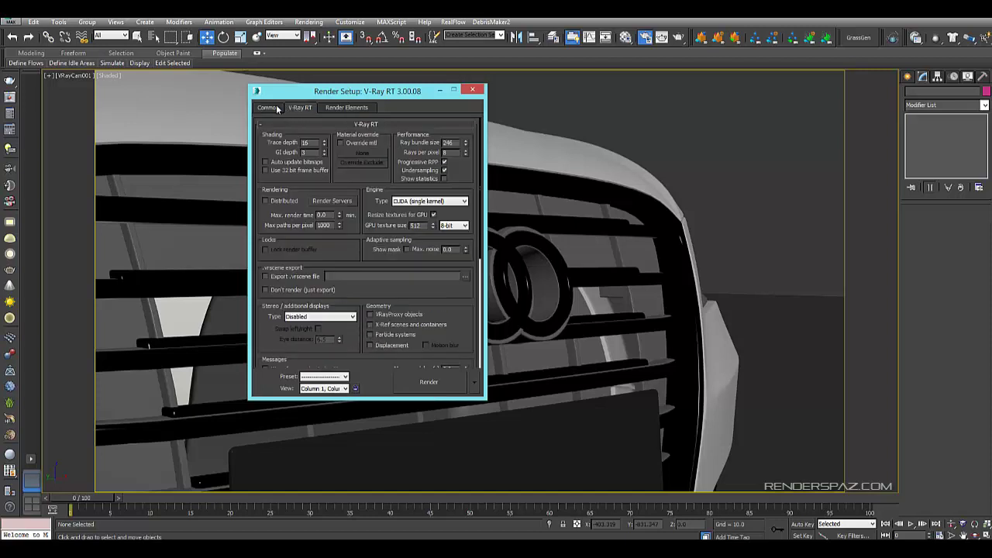
pyautogui.click(267, 108)
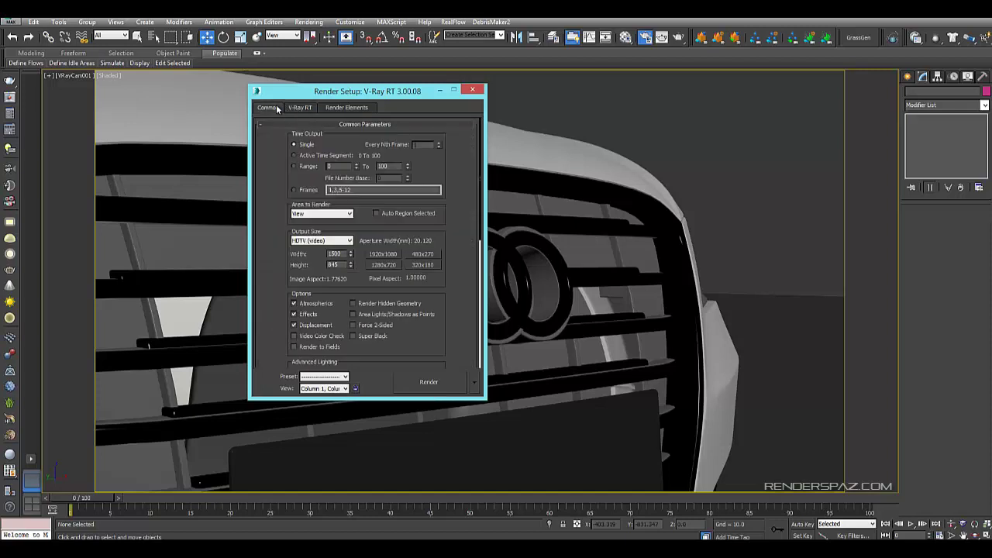
pyautogui.click(435, 382)
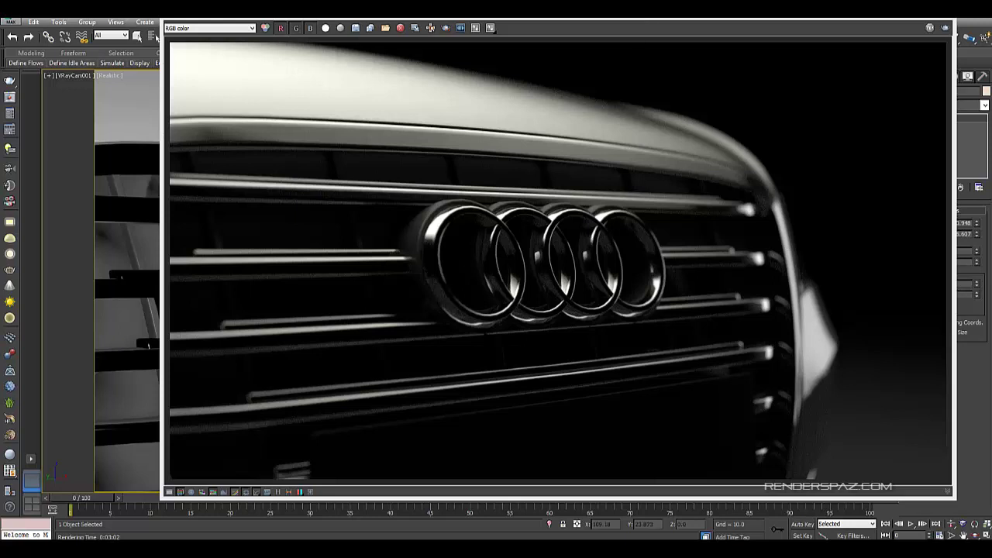
pyautogui.moveTo(626, 19); pyautogui.dragTo(552, 31)
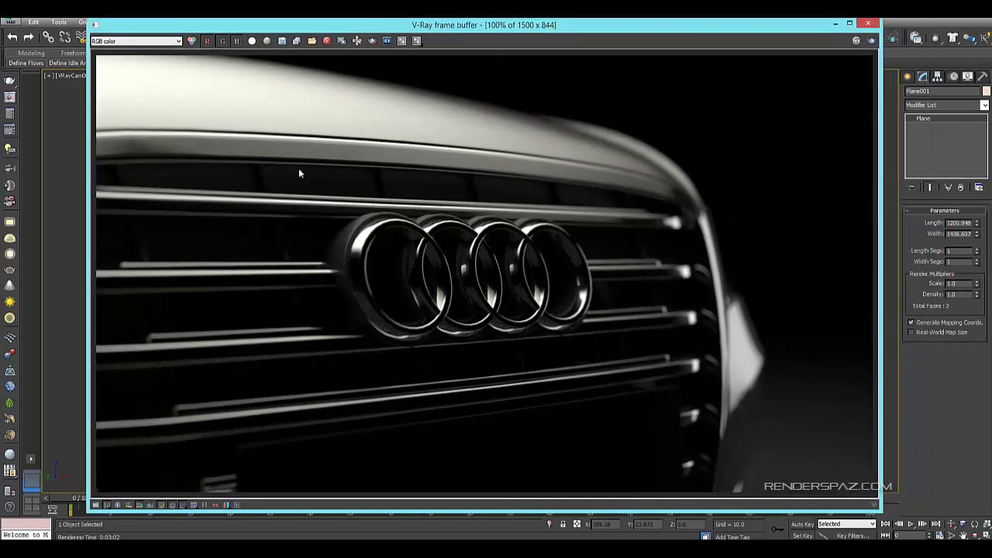
# Open the render's color corrections and shape the curve, lowering the shadows and pulling the highlight handle up to about 0.56, 0.89
pyautogui.click(96, 505)
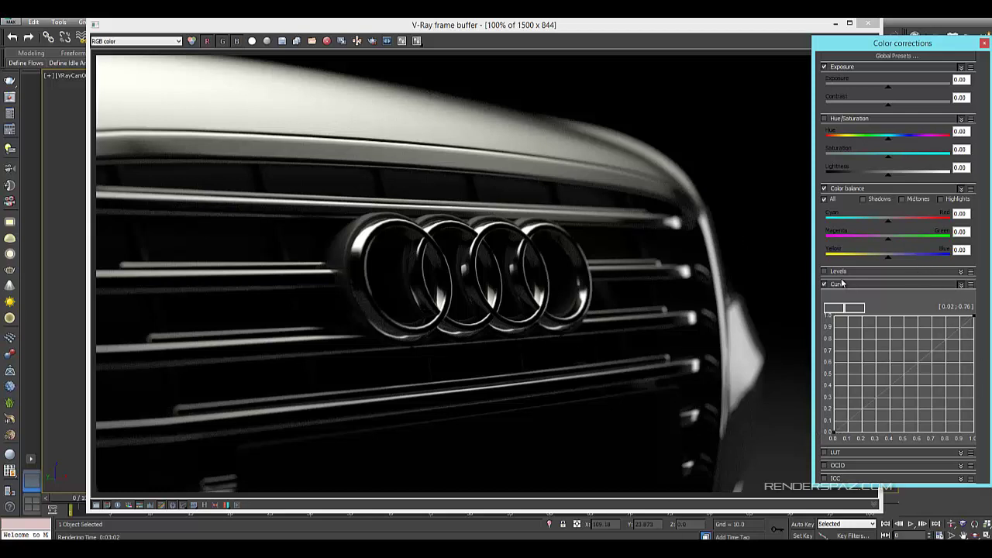
pyautogui.click(833, 431)
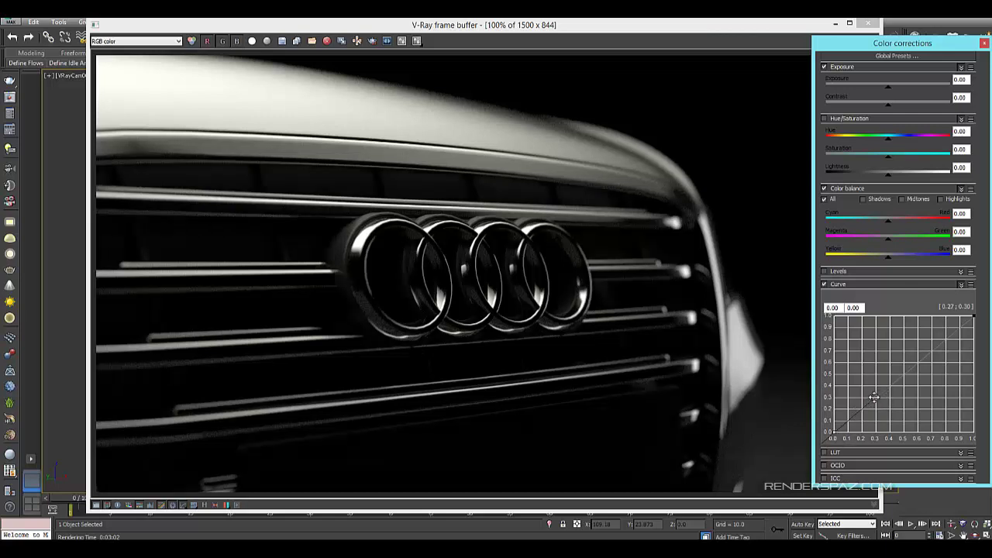
pyautogui.moveTo(873, 397); pyautogui.dragTo(871, 392)
pyautogui.moveTo(877, 396); pyautogui.dragTo(890, 402)
pyautogui.moveTo(973, 316); pyautogui.dragTo(973, 316)
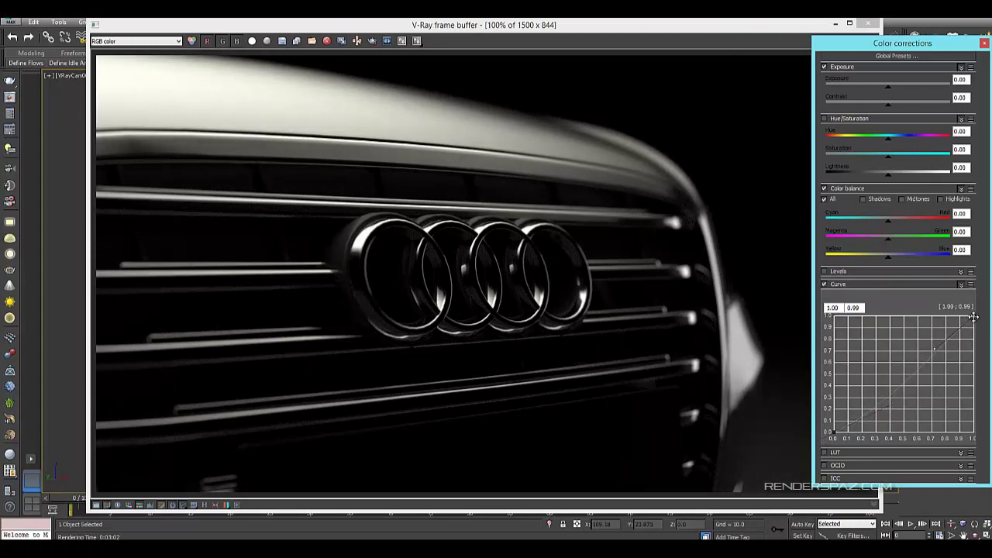
pyautogui.moveTo(934, 351); pyautogui.dragTo(911, 326)
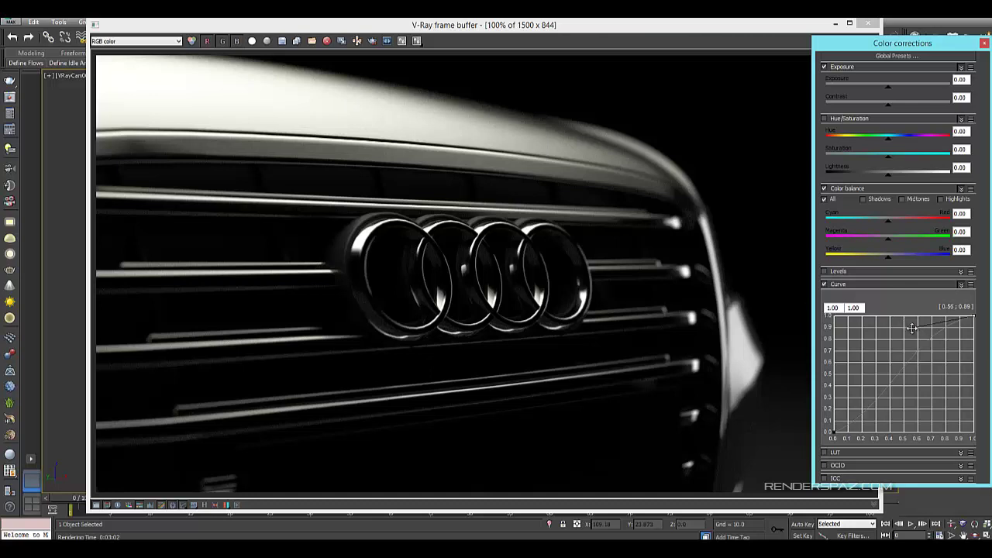
pyautogui.moveTo(912, 327); pyautogui.dragTo(909, 329)
# Add a middle point to the curve at about 0.39, 0.47, adjust its tangent type, and refine the curve's end handles
pyautogui.moveTo(889, 386)
pyautogui.mouseDown()
pyautogui.moveTo(892, 375)
pyautogui.moveTo(871, 403)
pyautogui.moveTo(886, 378)
pyautogui.mouseUp()
pyautogui.rightClick(887, 379)
pyautogui.click(907, 398)
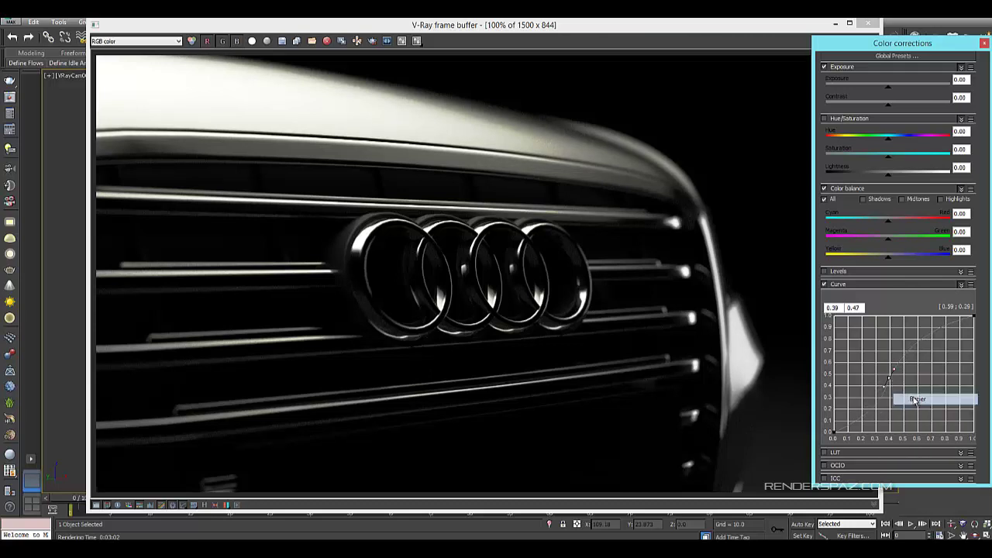
pyautogui.rightClick(890, 379)
pyautogui.click(907, 409)
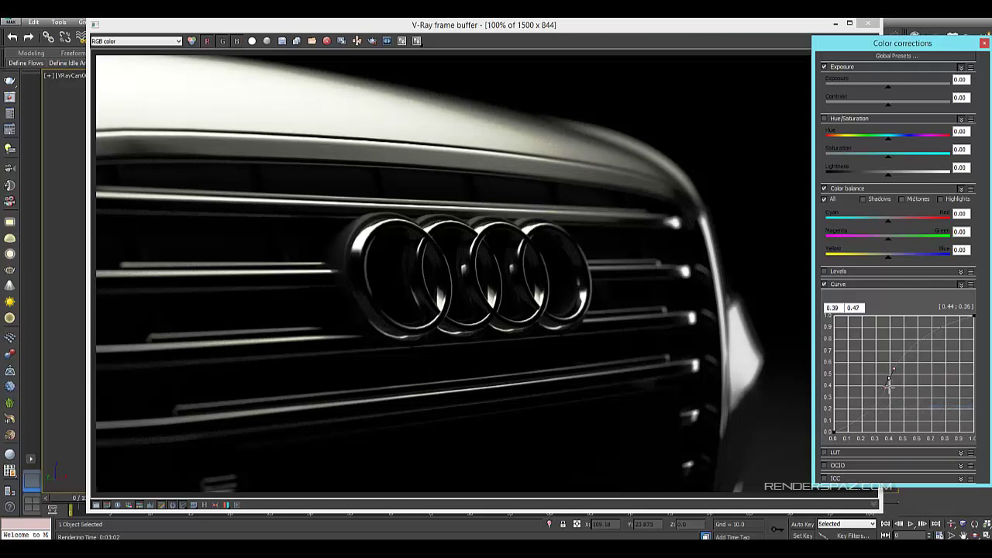
pyautogui.click(833, 429)
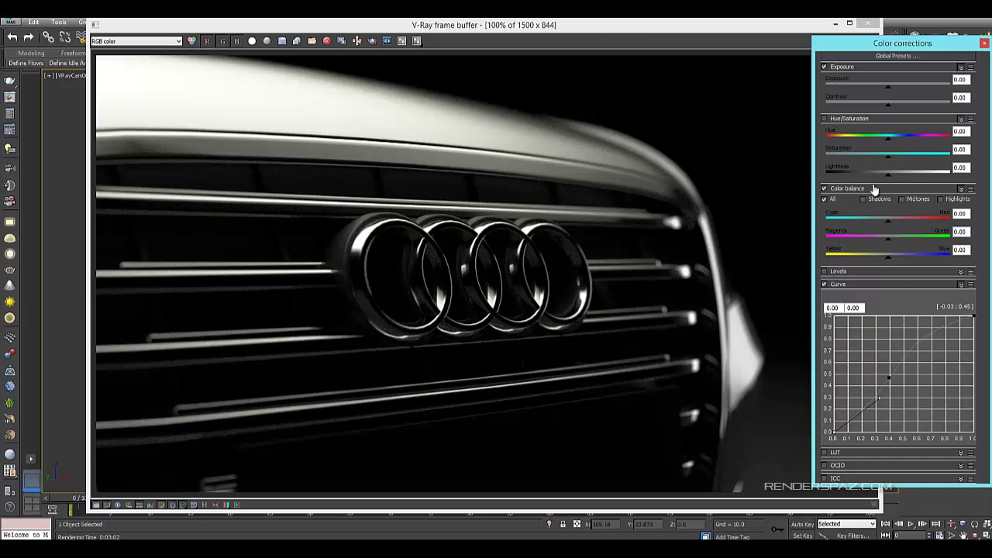
pyautogui.click(973, 315)
pyautogui.moveTo(908, 331); pyautogui.dragTo(913, 328)
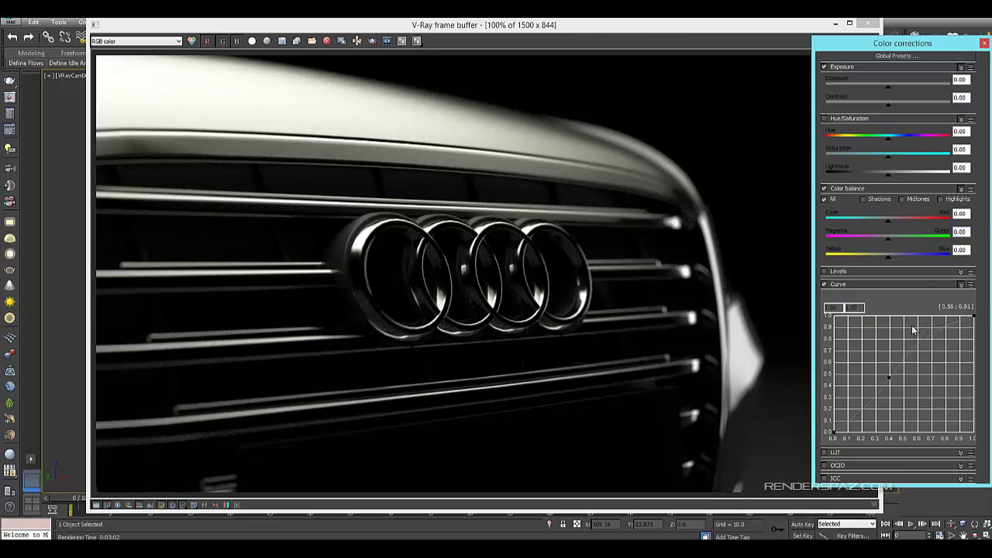
# Set the exposure correction to 0.13 and try shifting the overall cyan–red and yellow–blue color balance
pyautogui.click(893, 92)
pyautogui.moveTo(891, 87); pyautogui.dragTo(890, 88)
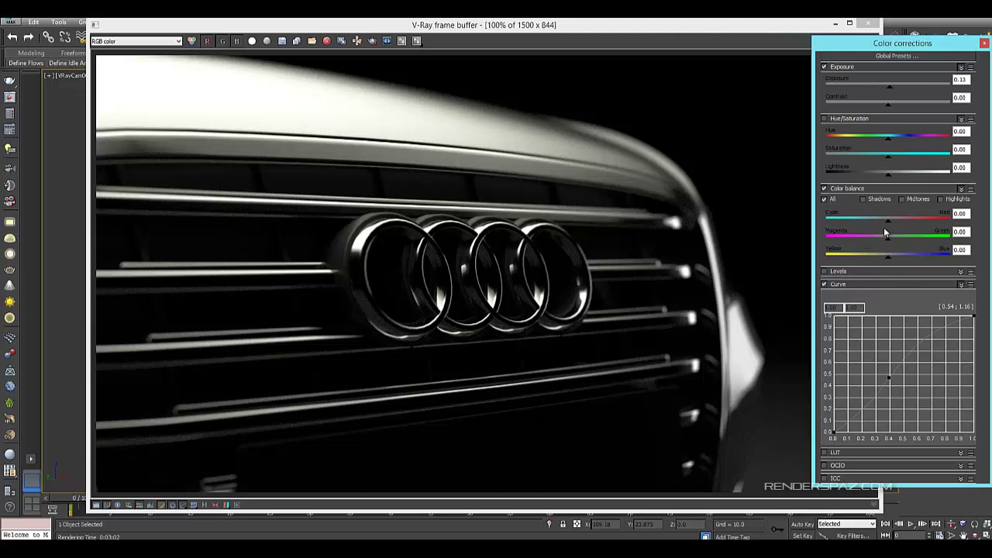
pyautogui.moveTo(886, 221); pyautogui.dragTo(888, 225)
pyautogui.moveTo(888, 259); pyautogui.dragTo(890, 262)
pyautogui.moveTo(891, 228); pyautogui.dragTo(897, 223)
pyautogui.moveTo(886, 259); pyautogui.dragTo(888, 262)
pyautogui.moveTo(890, 227); pyautogui.dragTo(892, 264)
pyautogui.moveTo(888, 226); pyautogui.dragTo(887, 226)
pyautogui.moveTo(890, 258); pyautogui.dragTo(888, 261)
# Set the midtones' yellow–blue color balance to 0.13 and move the frame buffer aside from the color corrections
pyautogui.click(902, 199)
pyautogui.moveTo(890, 263); pyautogui.dragTo(896, 263)
pyautogui.moveTo(655, 27); pyautogui.dragTo(615, 21)
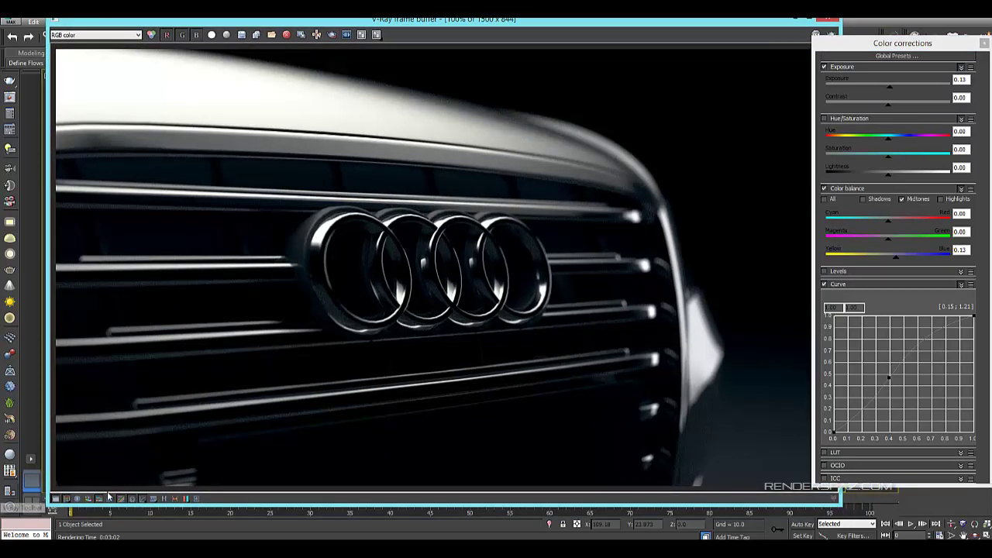
# Open the lens effects settings, then examine and close the reference photos of the chrome horseshoe and the Jaguar grille
pyautogui.click(194, 498)
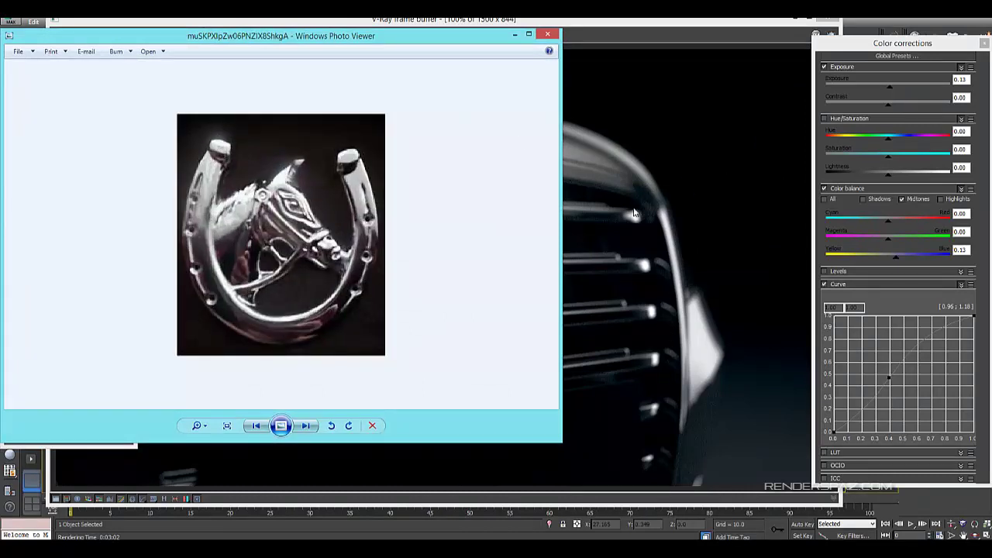
pyautogui.click(547, 34)
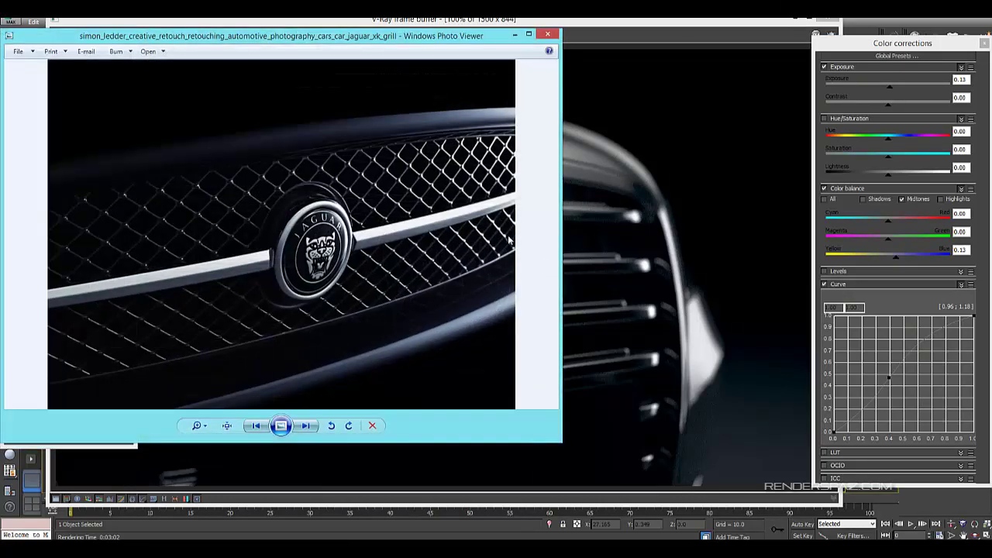
pyautogui.moveTo(400, 37); pyautogui.dragTo(678, 93)
pyautogui.click(825, 87)
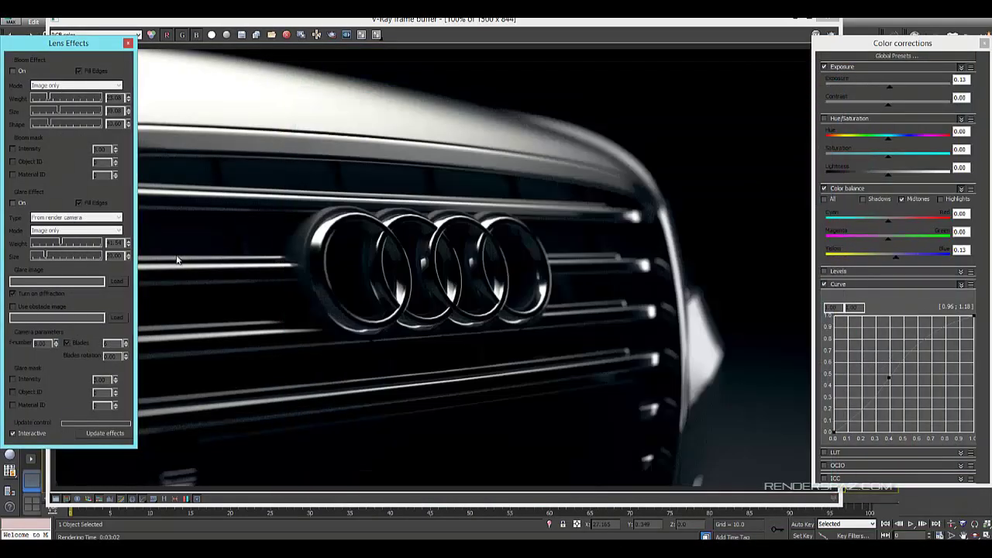
# Enable the bloom effect and set its weight to 8.46, size to 18.52 and shape to 10.90
pyautogui.click(12, 71)
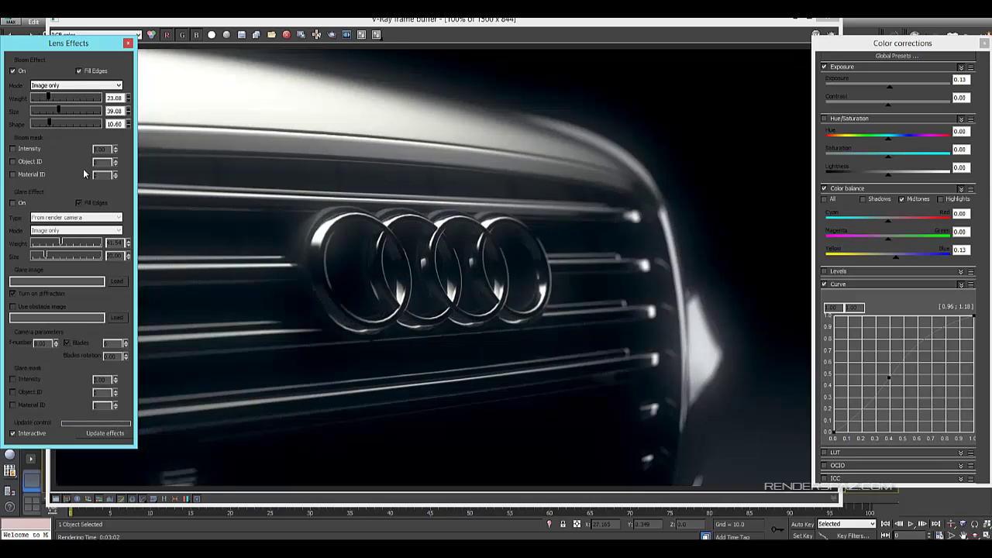
pyautogui.moveTo(58, 111); pyautogui.dragTo(42, 113)
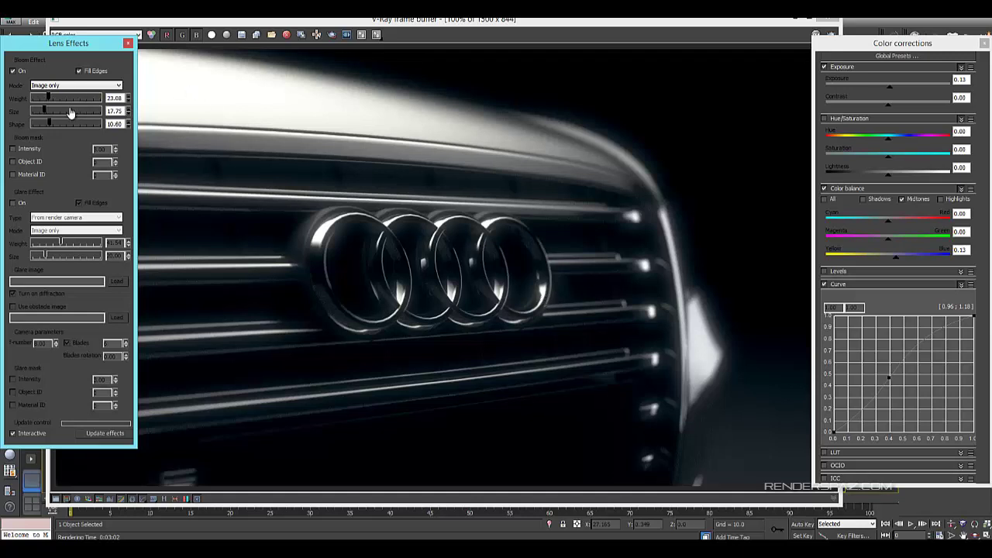
pyautogui.moveTo(46, 113); pyautogui.dragTo(69, 116)
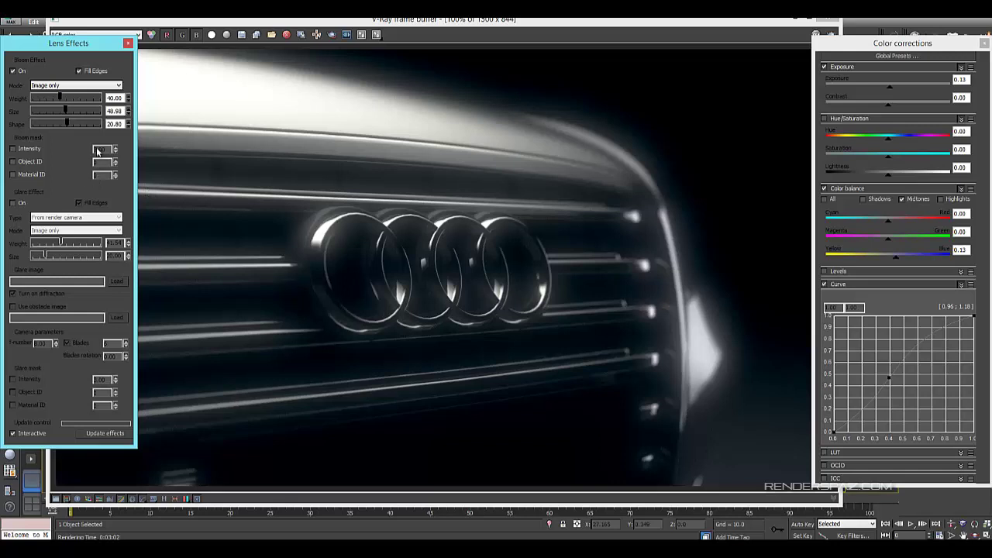
pyautogui.moveTo(65, 111); pyautogui.dragTo(39, 99)
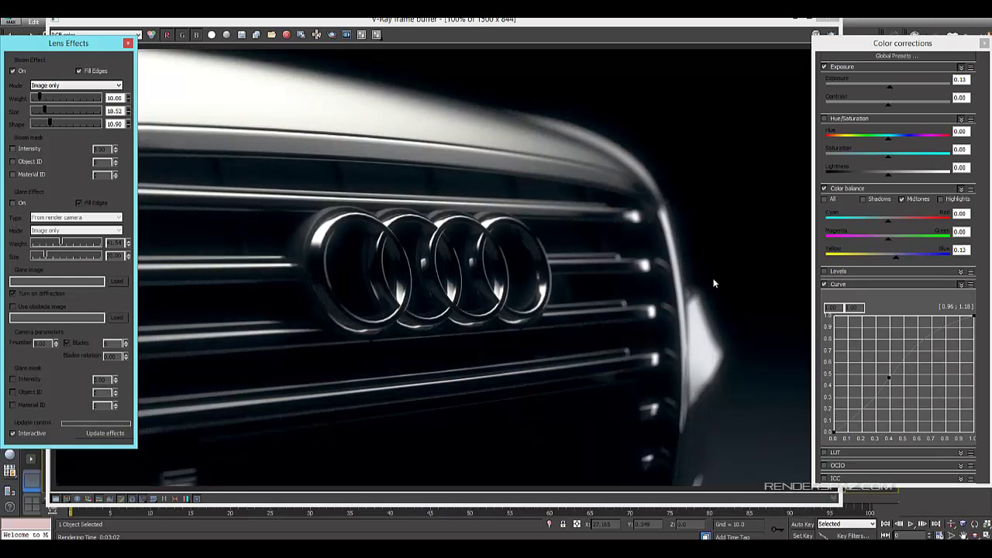
pyautogui.moveTo(41, 100); pyautogui.dragTo(36, 99)
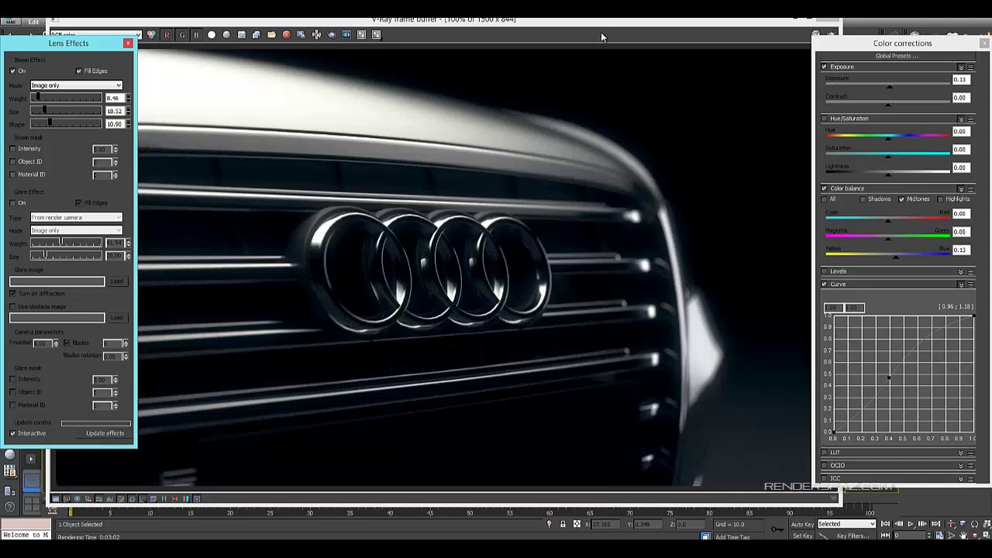
# Set the midtones' yellow–blue balance to 0.14 and duplicate the corrected render into a separate frame buffer window, moved aside
pyautogui.moveTo(595, 24); pyautogui.dragTo(625, 17)
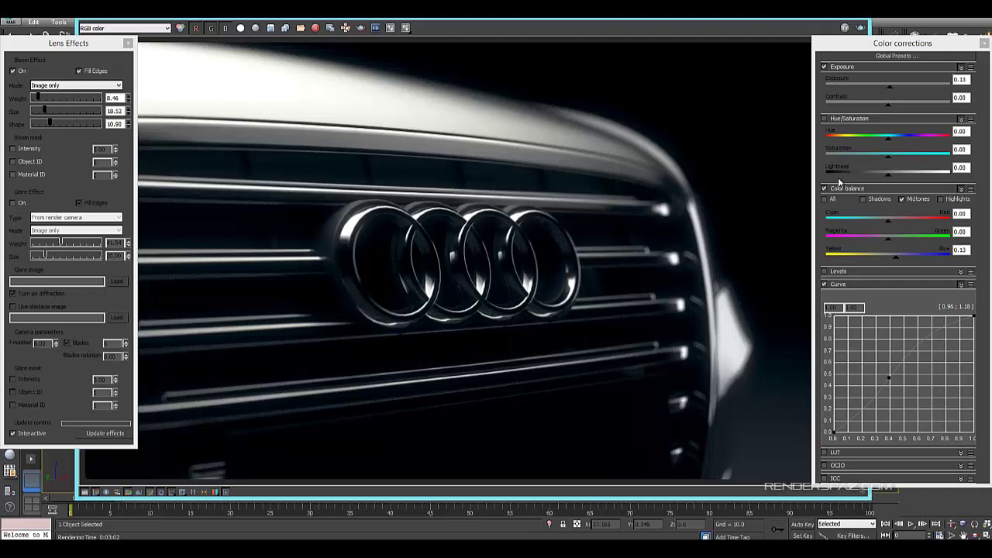
pyautogui.click(895, 256)
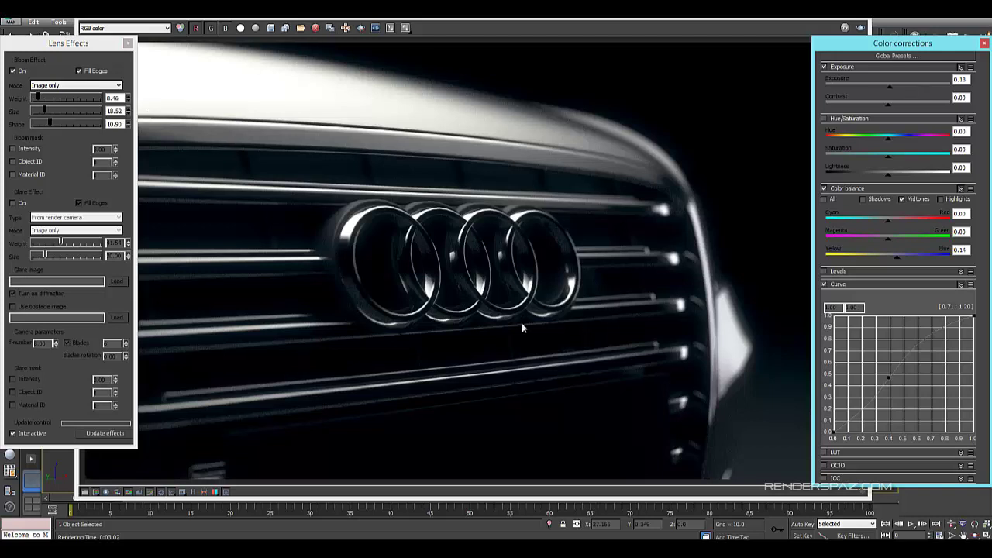
pyautogui.click(331, 29)
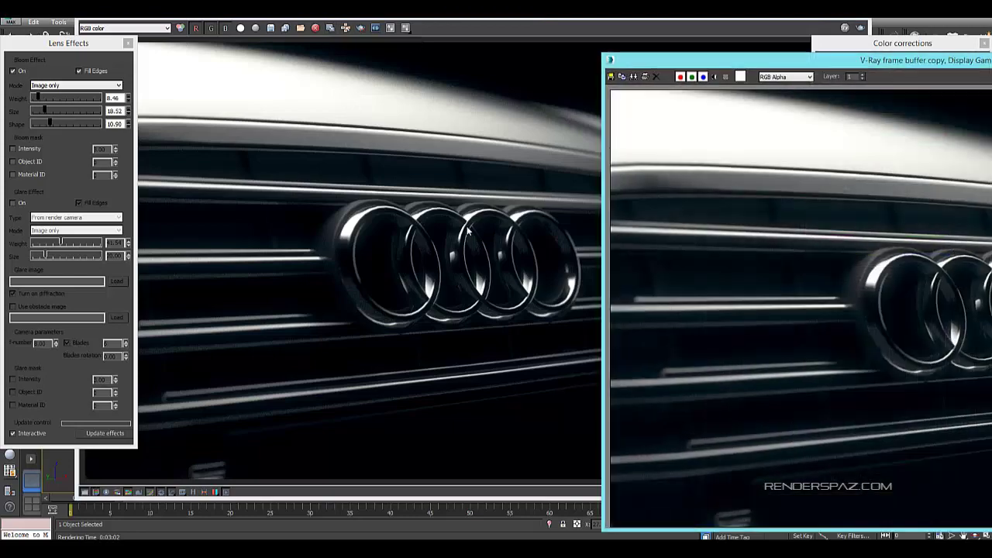
pyautogui.moveTo(767, 65); pyautogui.dragTo(990, 62)
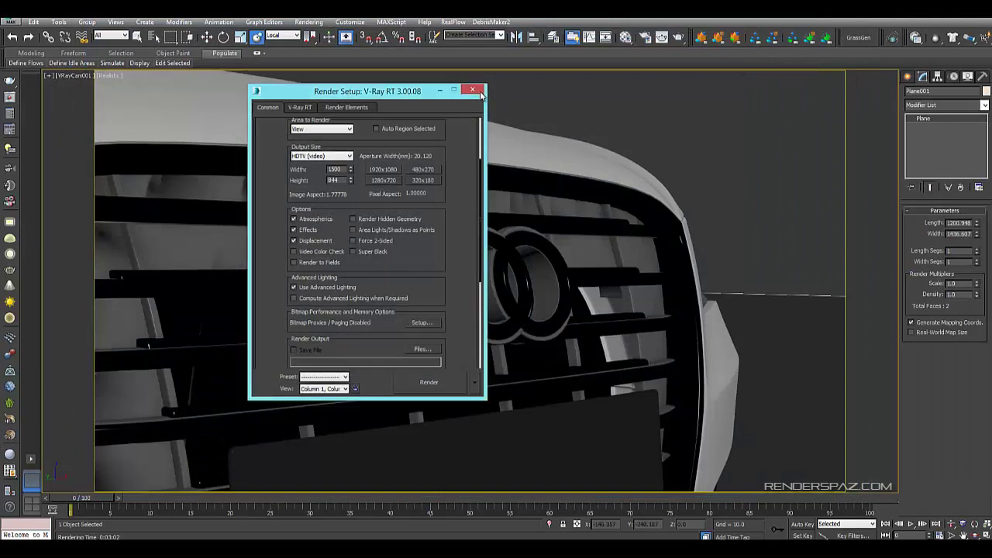
# Close the render setup, switch to the Top view, and select the existing V-Ray camera in front of the car
pyautogui.click(471, 90)
pyautogui.press('r')
pyautogui.press('t')
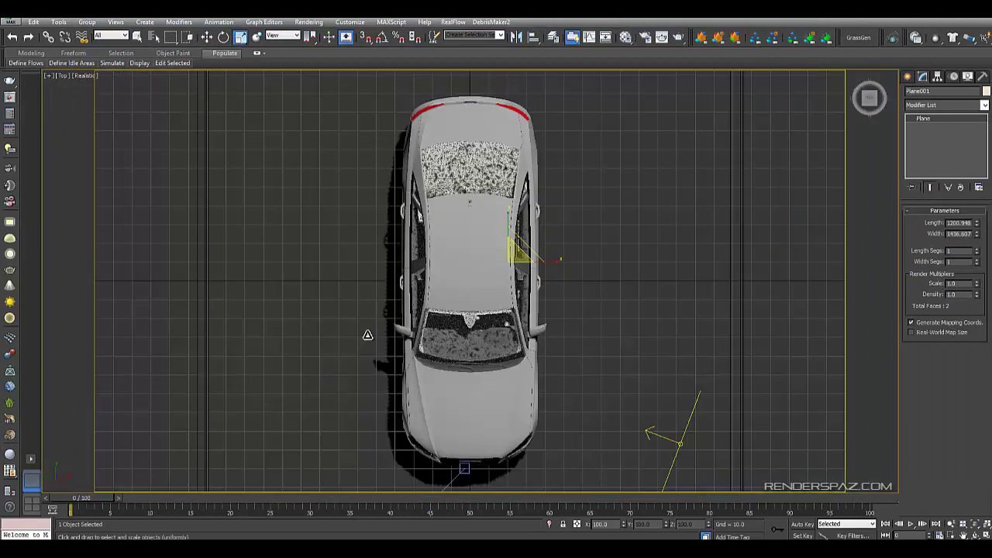
pyautogui.scroll(3, 441, 353)
pyautogui.press('w')
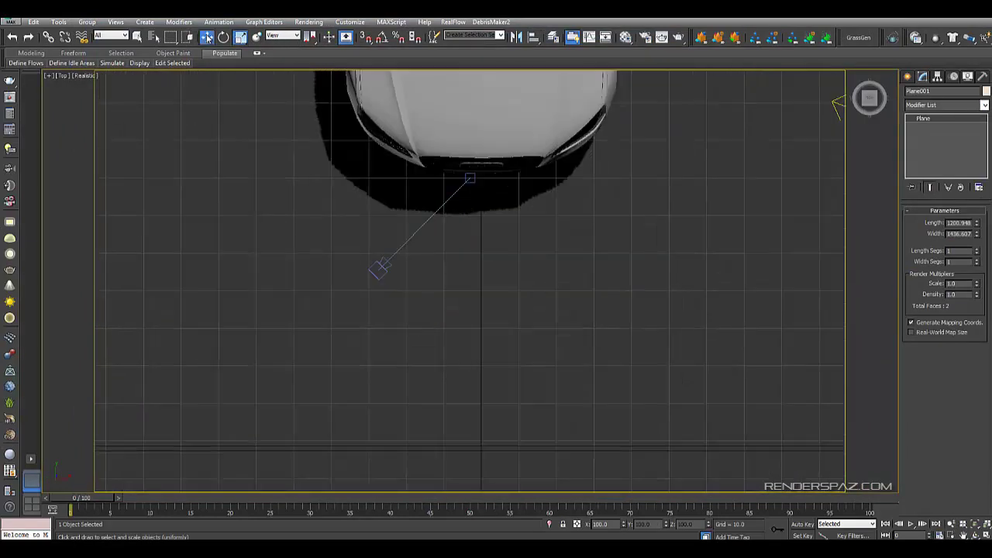
pyautogui.click(381, 268)
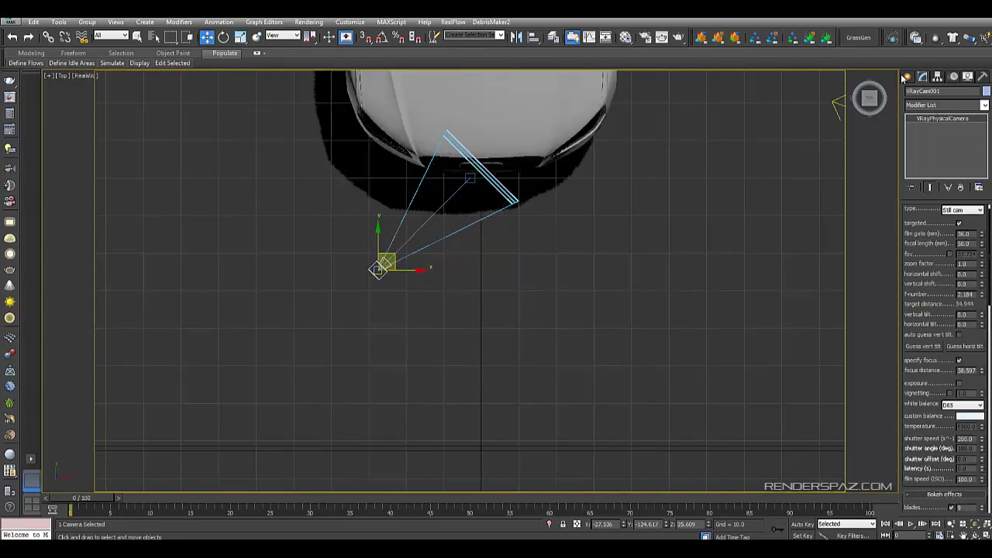
# Create a second V-Ray physical camera in front of the car, aimed at the grille from about 36.6 units away
pyautogui.click(907, 76)
pyautogui.click(947, 92)
pyautogui.click(945, 107)
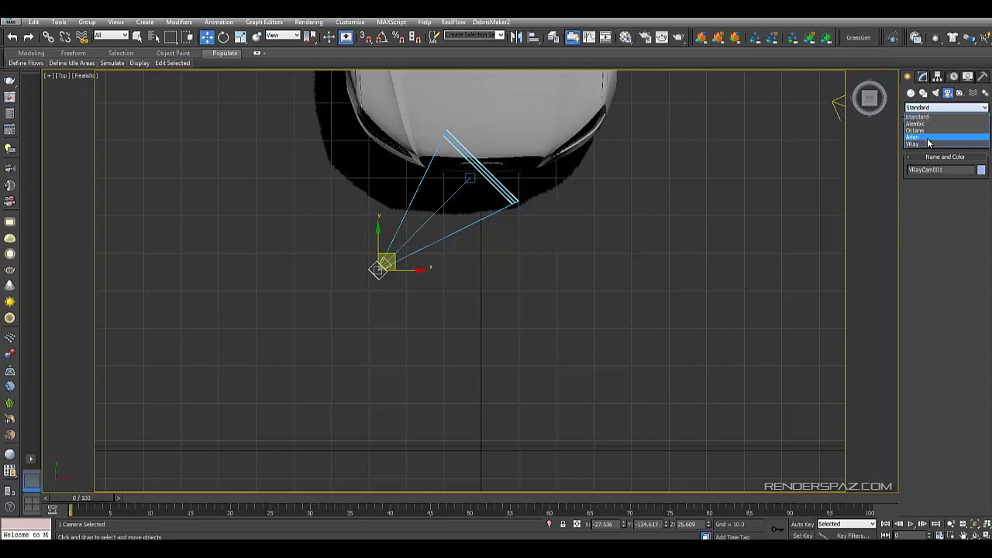
pyautogui.click(914, 143)
pyautogui.click(965, 142)
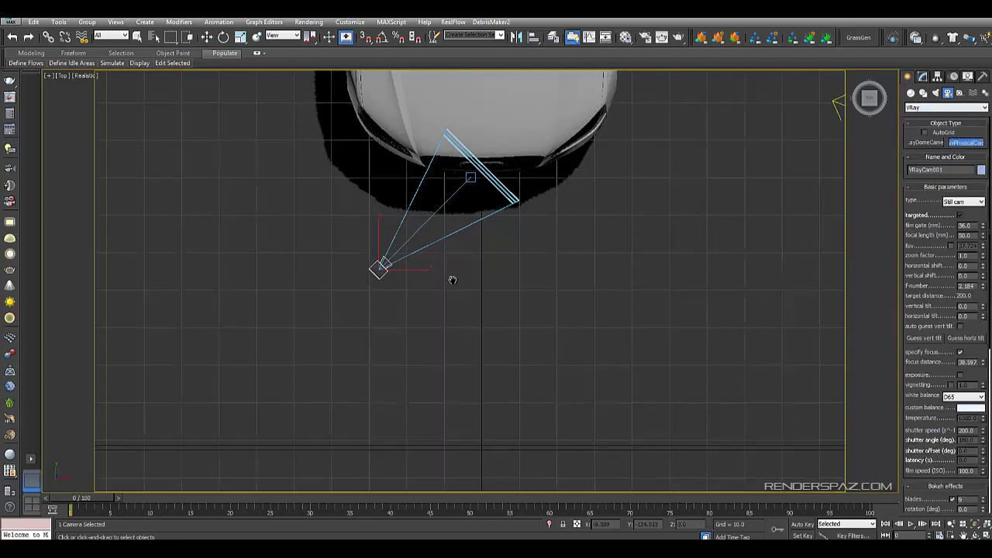
pyautogui.moveTo(452, 279); pyautogui.dragTo(462, 308, button='middle')
pyautogui.moveTo(442, 335); pyautogui.dragTo(448, 201)
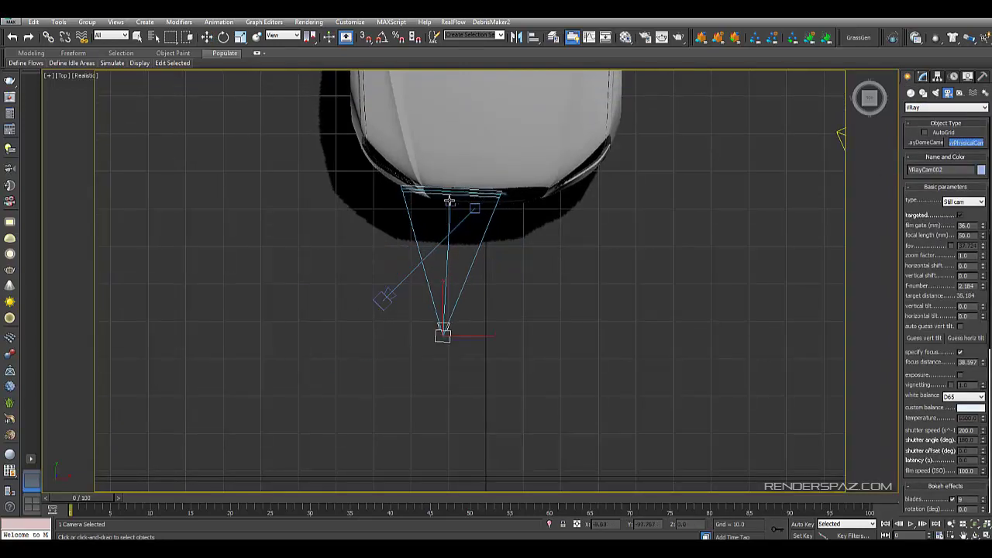
# Look through the second V-Ray camera, then pan up and orbit it to frame the upper grille and Audi rings
pyautogui.press('c')
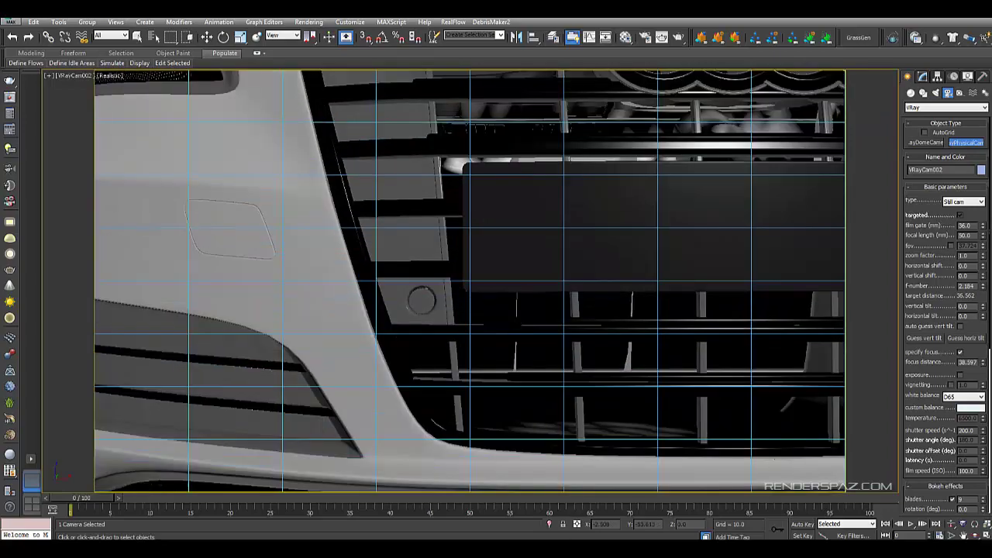
pyautogui.moveTo(589, 147); pyautogui.dragTo(585, 278, button='middle')
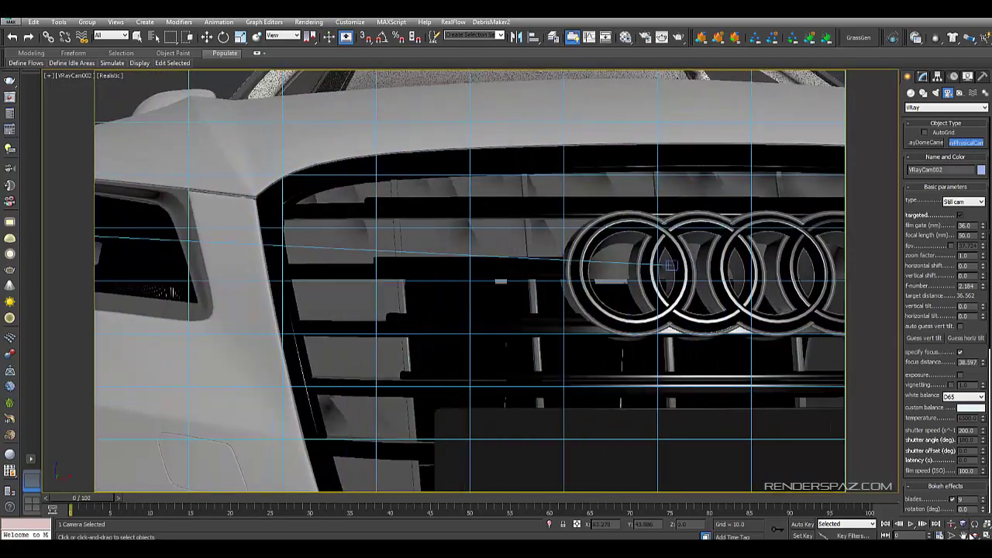
pyautogui.click(973, 535)
pyautogui.moveTo(733, 301); pyautogui.dragTo(731, 306)
pyautogui.moveTo(661, 329); pyautogui.dragTo(658, 330, button='middle')
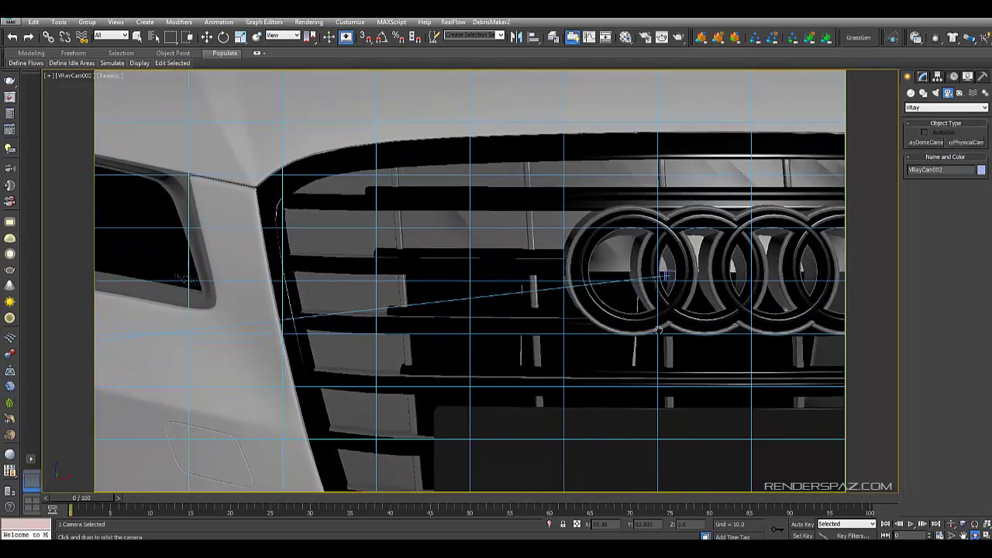
pyautogui.moveTo(657, 331); pyautogui.dragTo(664, 325)
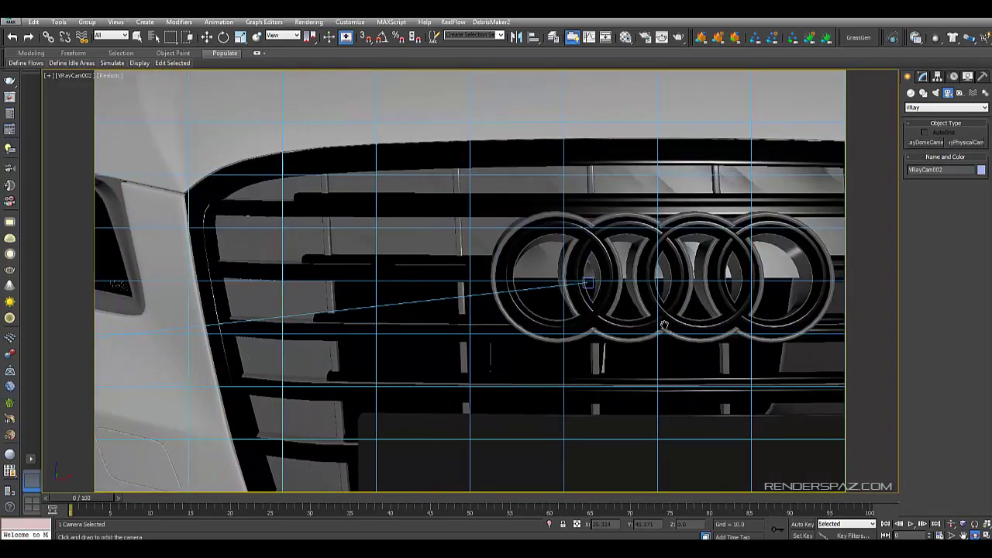
# Fine-tune the camera's orbit around the Audi rings and dolly it back slightly to show more of the grille
pyautogui.moveTo(664, 324)
pyautogui.mouseDown(button='middle')
pyautogui.moveTo(674, 324)
pyautogui.moveTo(663, 327)
pyautogui.mouseUp(button='middle')
pyautogui.moveTo(666, 262); pyautogui.dragTo(669, 259, button='middle')
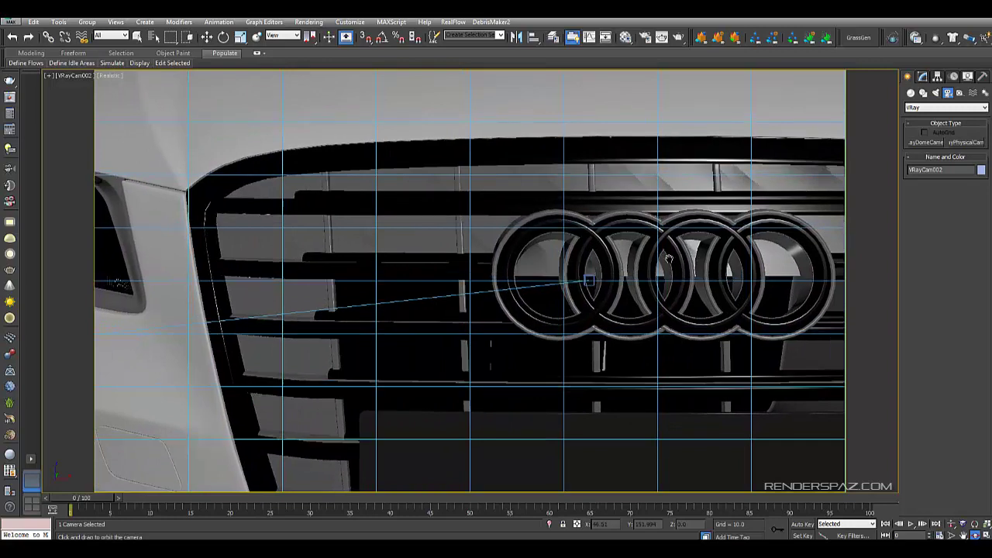
pyautogui.moveTo(667, 258); pyautogui.dragTo(674, 262)
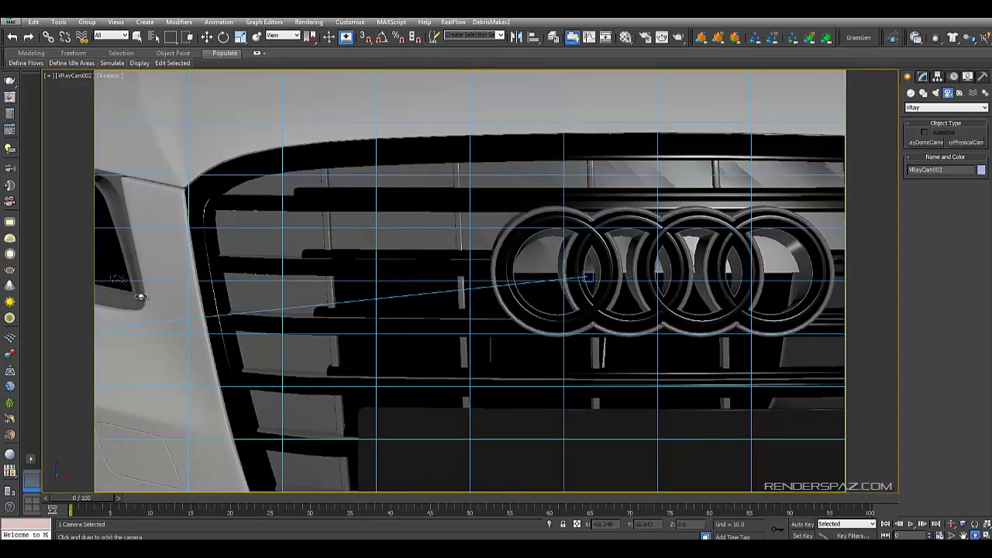
pyautogui.moveTo(255, 282); pyautogui.dragTo(310, 296)
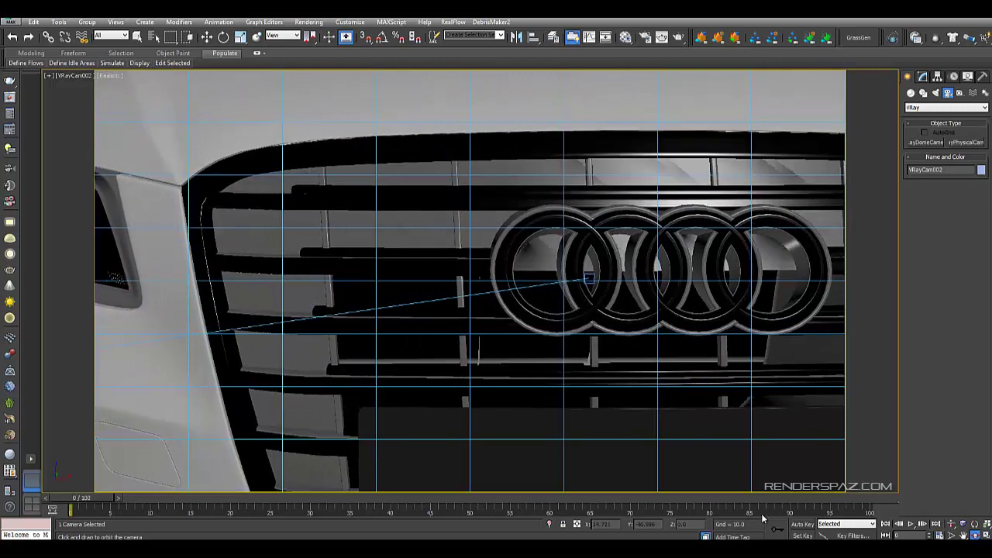
pyautogui.click(951, 524)
pyautogui.moveTo(604, 294); pyautogui.dragTo(602, 323)
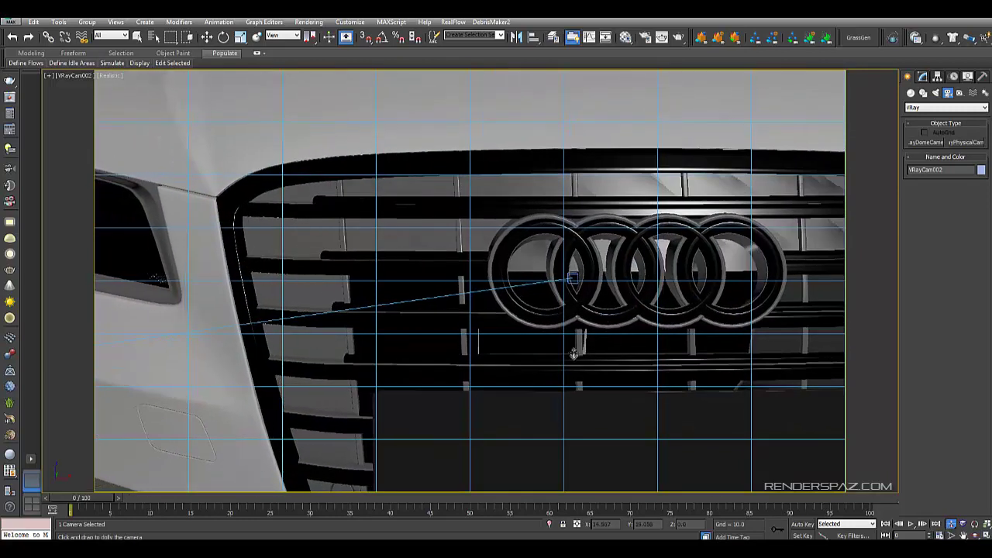
pyautogui.click(309, 22)
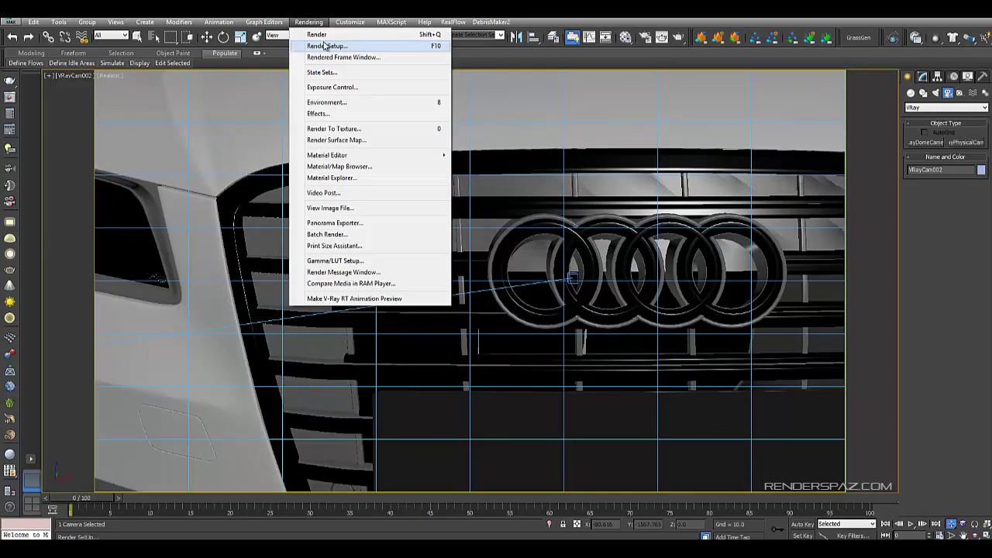
pyautogui.click(326, 49)
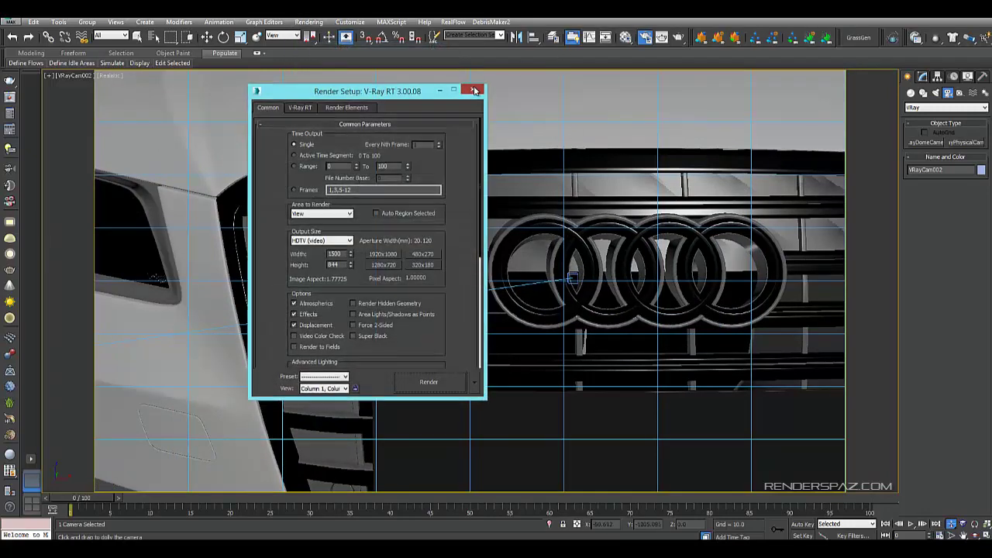
pyautogui.click(472, 91)
# Set the second camera's focus distance to 42.521, placing its focus plane at the front grille
pyautogui.press('t')
pyautogui.moveTo(529, 309); pyautogui.dragTo(520, 270, button='middle')
pyautogui.scroll(3, 526, 299)
pyautogui.scroll(5, 596, 233)
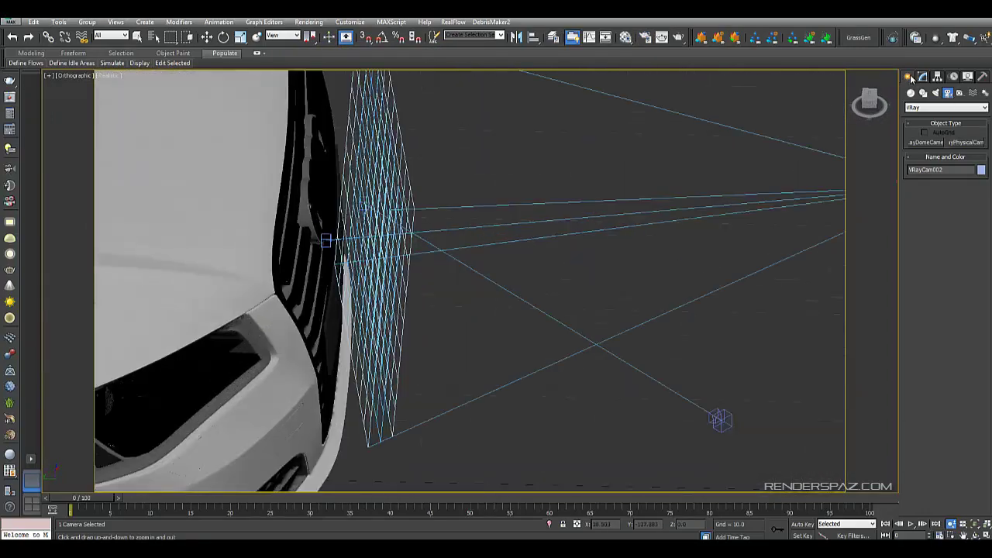
pyautogui.click(922, 77)
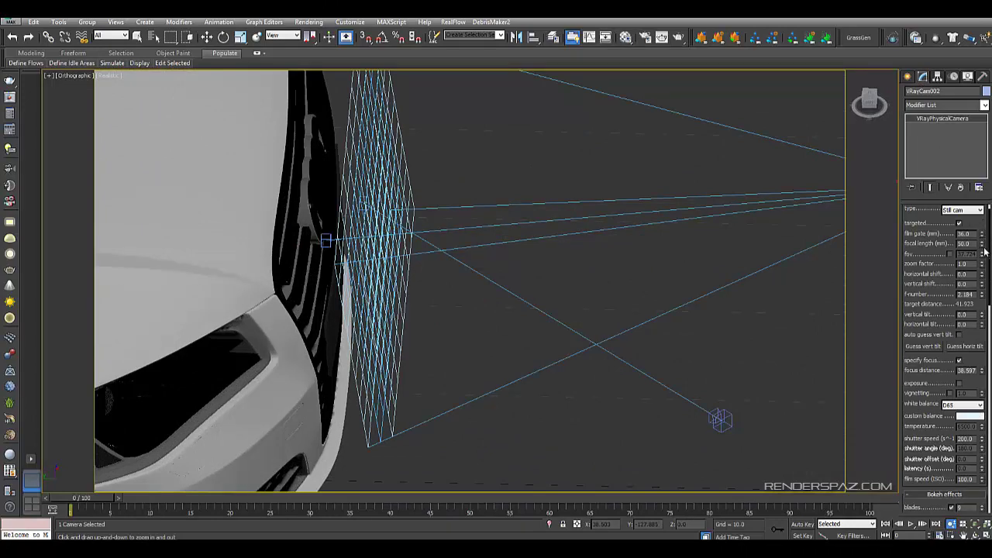
pyautogui.moveTo(982, 295)
pyautogui.mouseDown()
pyautogui.moveTo(981, 287)
pyautogui.moveTo(980, 296)
pyautogui.mouseUp()
pyautogui.moveTo(981, 370); pyautogui.dragTo(968, 274)
pyautogui.keyDown('alt'); pyautogui.moveTo(359, 249); pyautogui.dragTo(407, 257, button='middle'); pyautogui.keyUp('alt')
pyautogui.scroll(2, 418, 271)
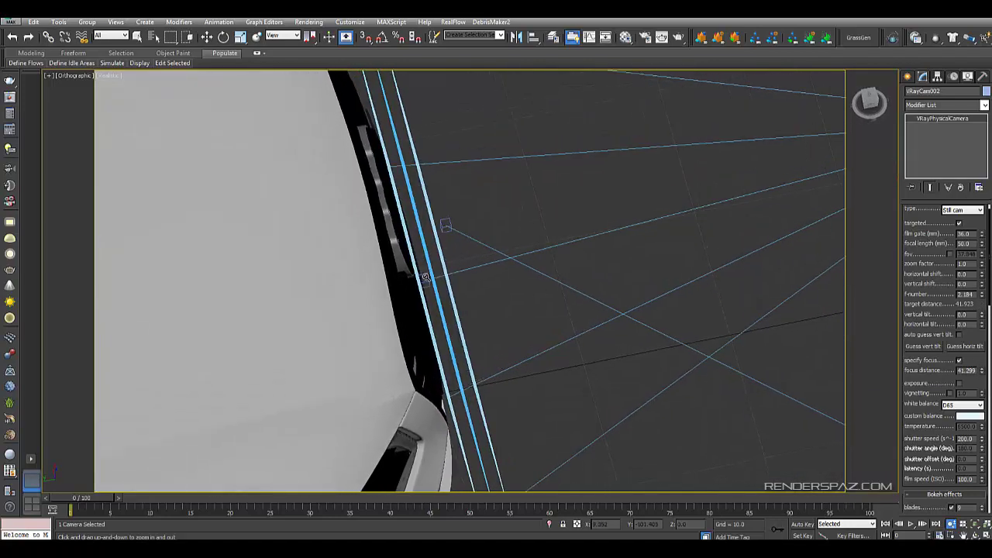
pyautogui.moveTo(981, 374); pyautogui.dragTo(981, 369)
pyautogui.click(980, 374)
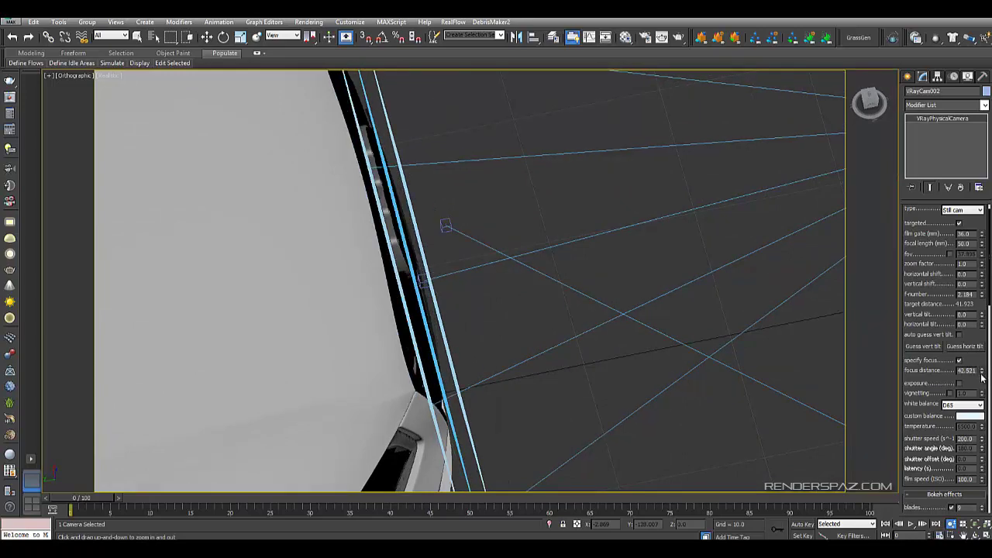
pyautogui.keyDown('alt'); pyautogui.moveTo(476, 241); pyautogui.dragTo(474, 228, button='middle'); pyautogui.keyUp('alt')
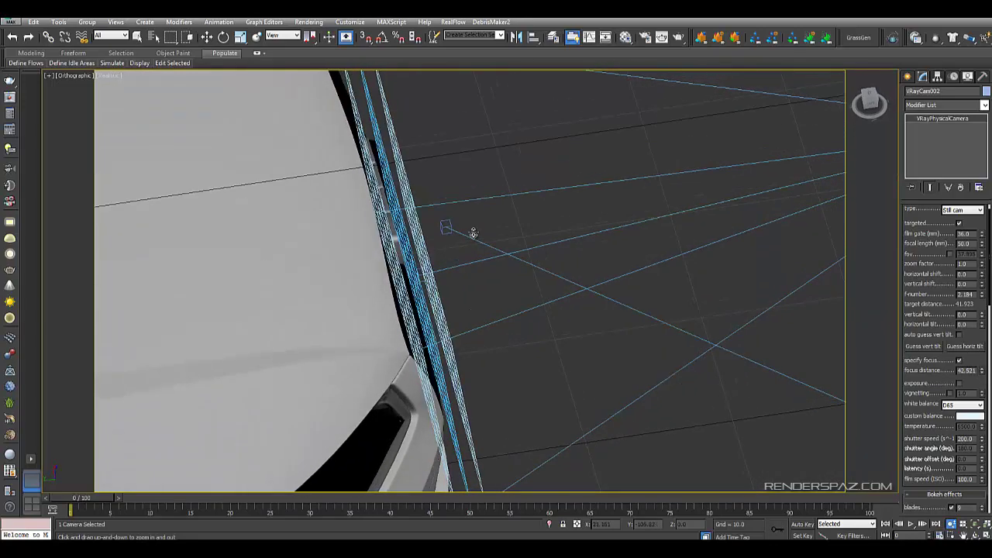
# Test-render the grille close-up through the second camera, close the lens effects window, and stop the render
pyautogui.press('c')
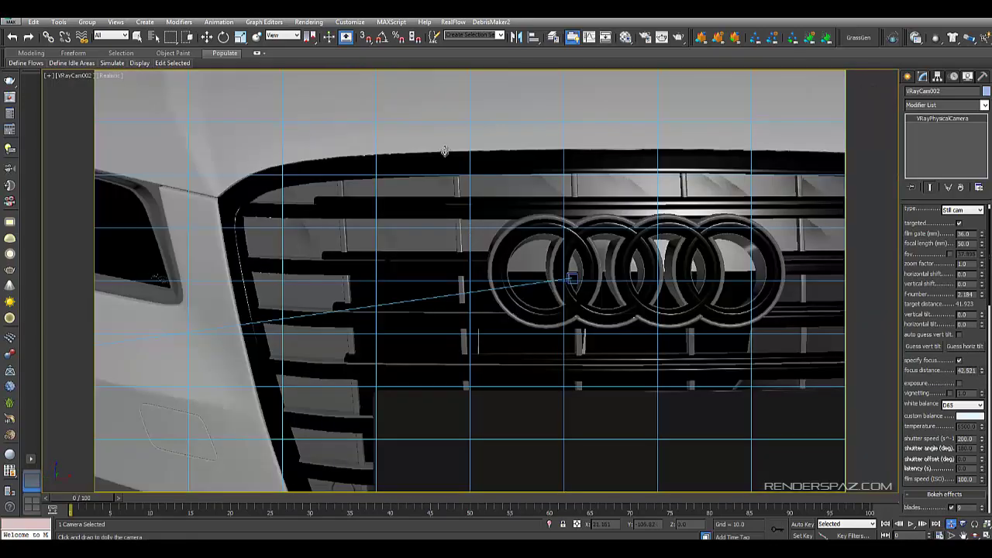
pyautogui.click(310, 22)
pyautogui.click(316, 36)
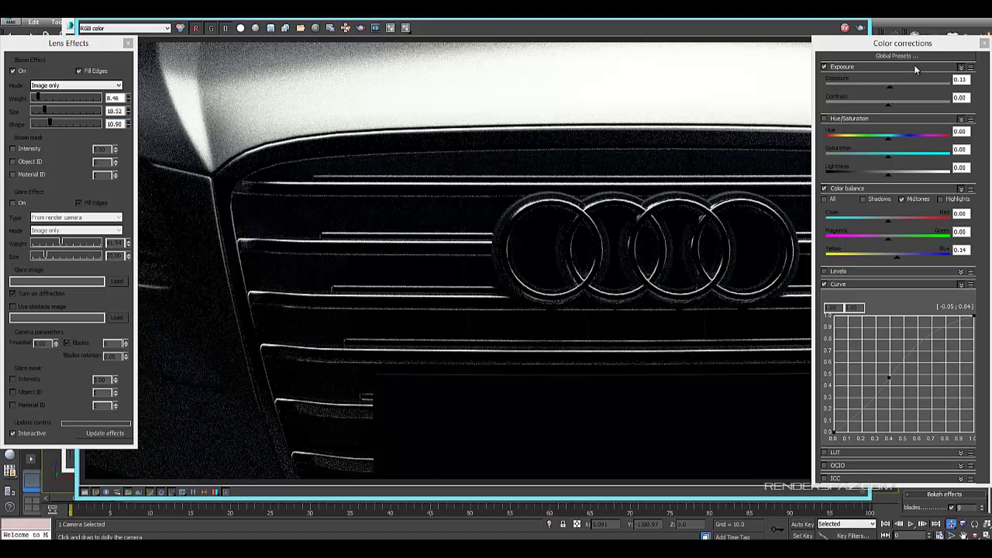
pyautogui.click(129, 44)
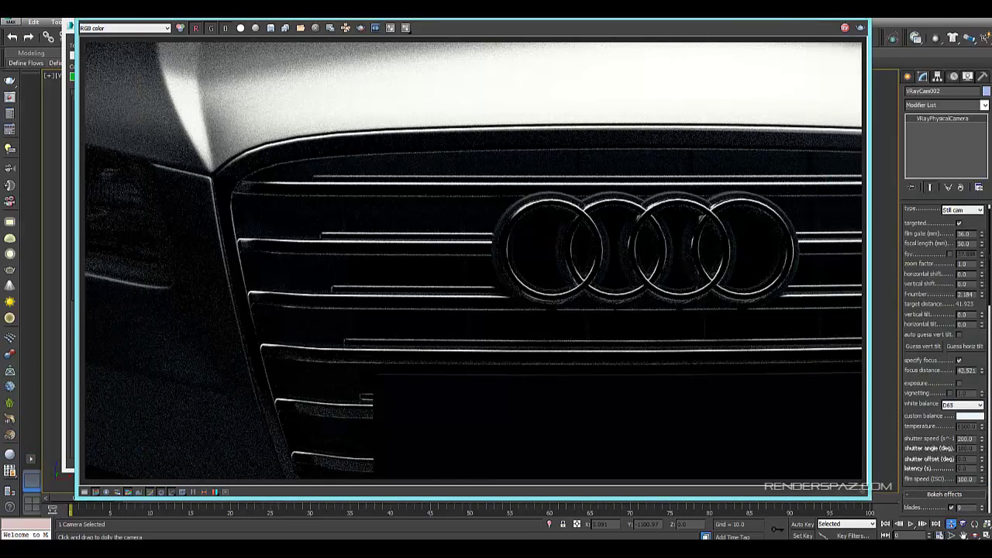
pyautogui.hotkey('shift', 'q')
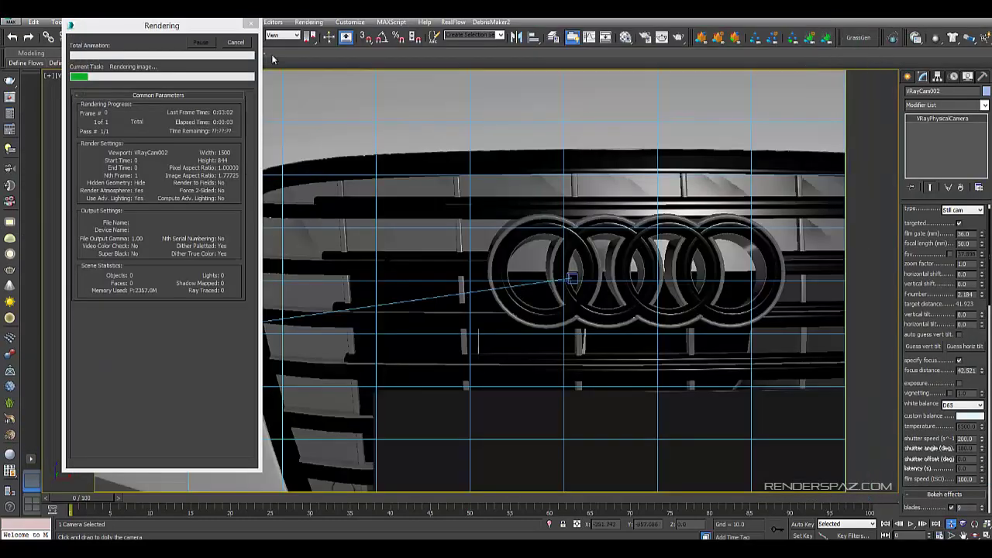
pyautogui.click(235, 42)
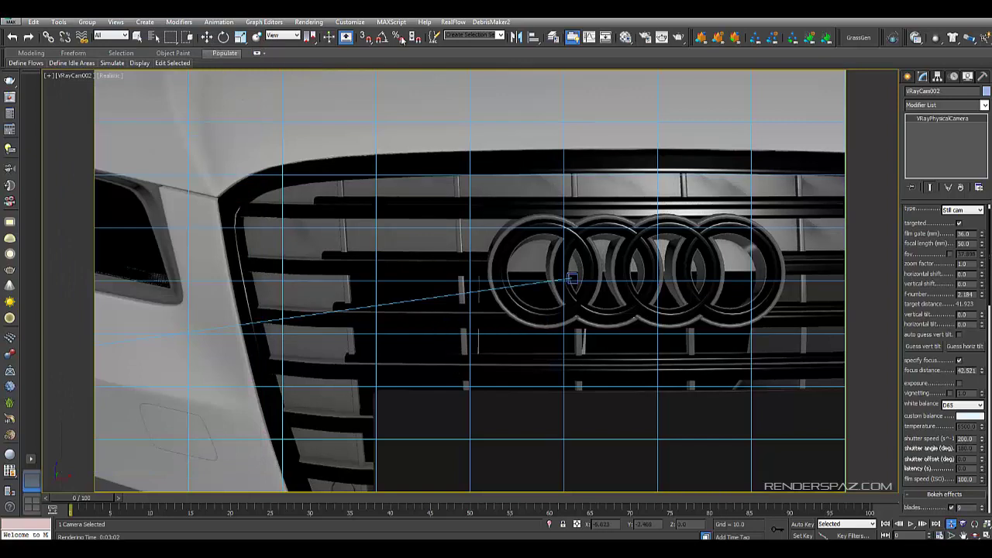
# Restore the two-viewport layout and turn one of the second camera's views into an ActiveShade viewport
pyautogui.hotkey('alt', 'w')
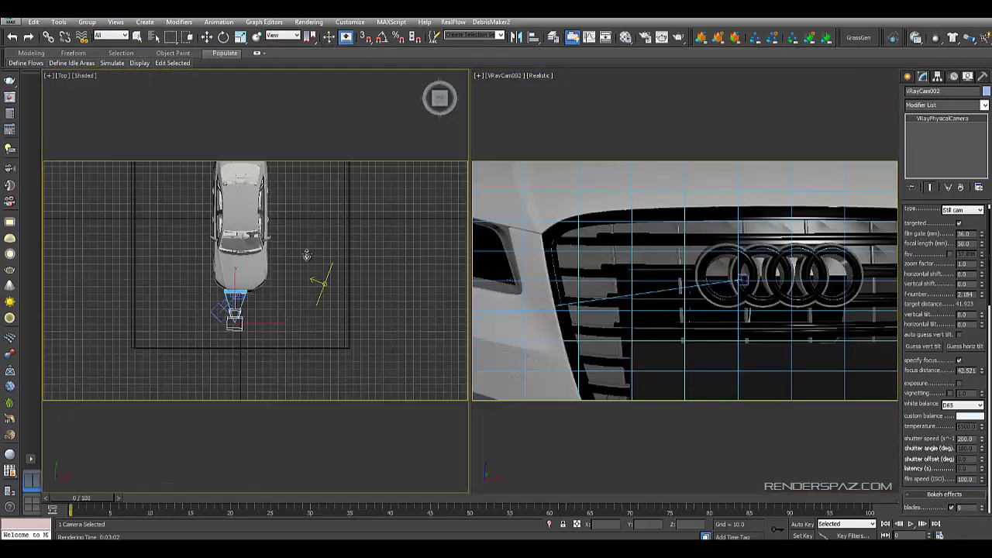
pyautogui.press('c')
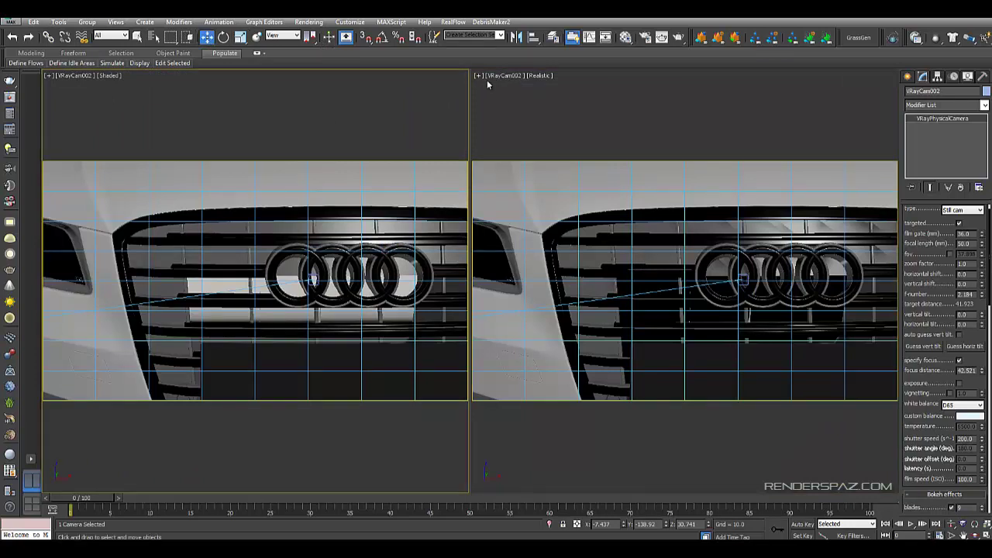
pyautogui.click(494, 76)
pyautogui.moveTo(547, 236)
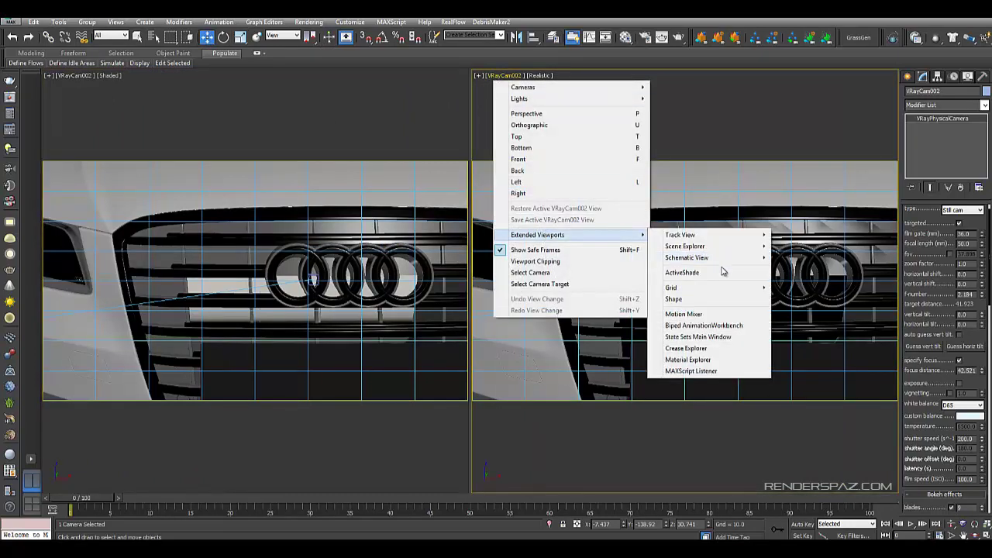
pyautogui.click(682, 273)
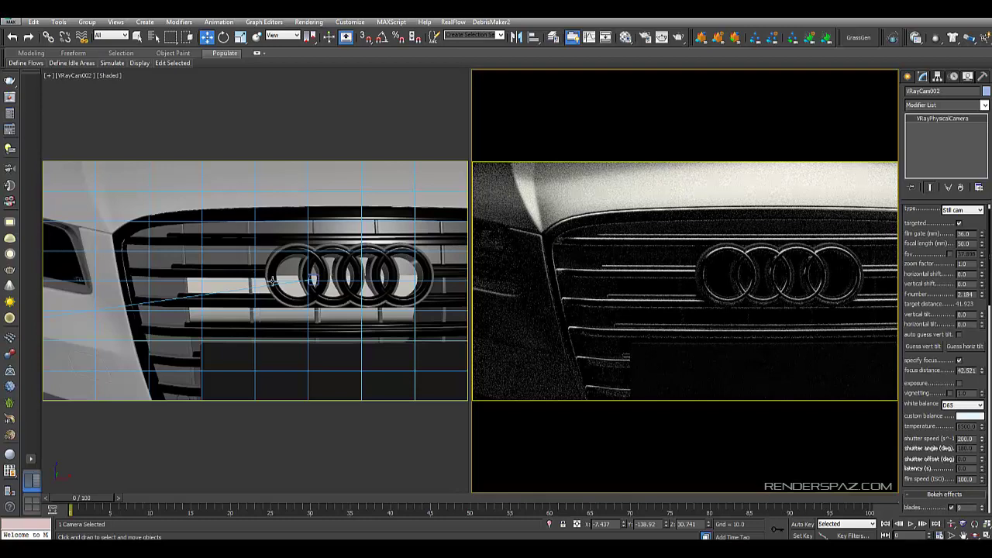
# In the Top view, clone the V-Ray plane light beside the car as one copy in front of it, at about X 20, Y -181
pyautogui.press('t')
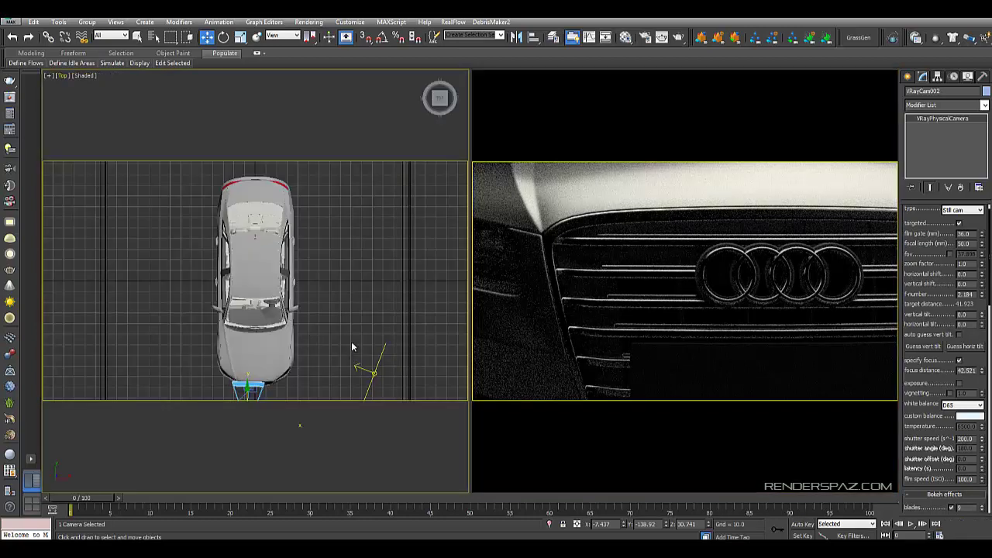
pyautogui.moveTo(326, 188); pyautogui.dragTo(342, 282, button='middle')
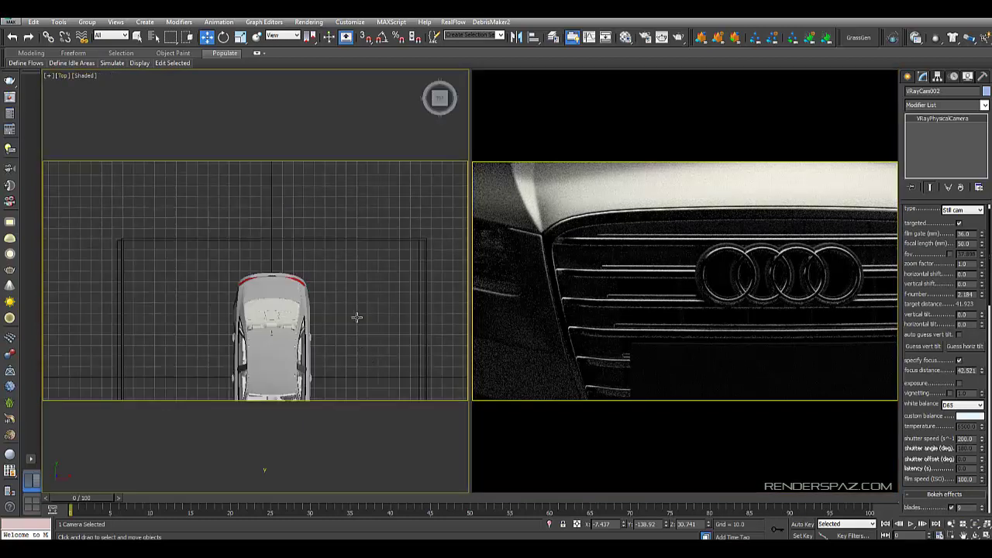
pyautogui.moveTo(357, 381); pyautogui.dragTo(356, 362, button='middle')
pyautogui.moveTo(342, 225); pyautogui.dragTo(336, 130, button='middle')
pyautogui.moveTo(393, 337); pyautogui.dragTo(385, 344, button='middle')
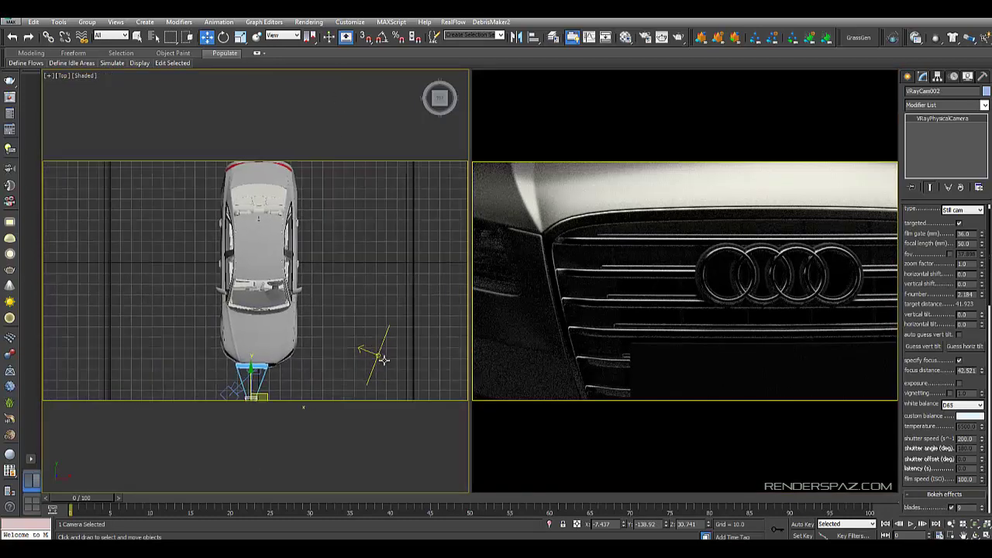
pyautogui.click(376, 351)
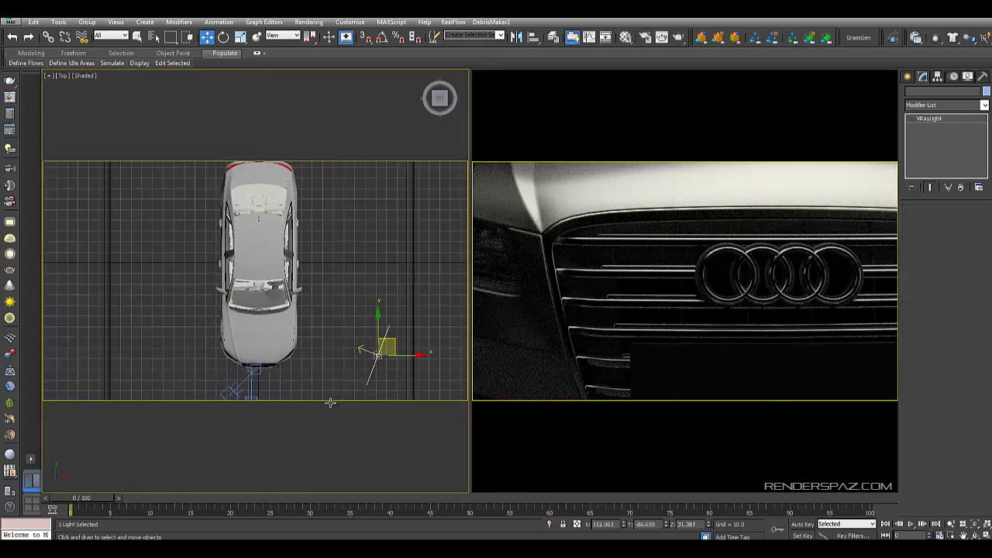
pyautogui.moveTo(367, 326); pyautogui.dragTo(355, 361, button='middle')
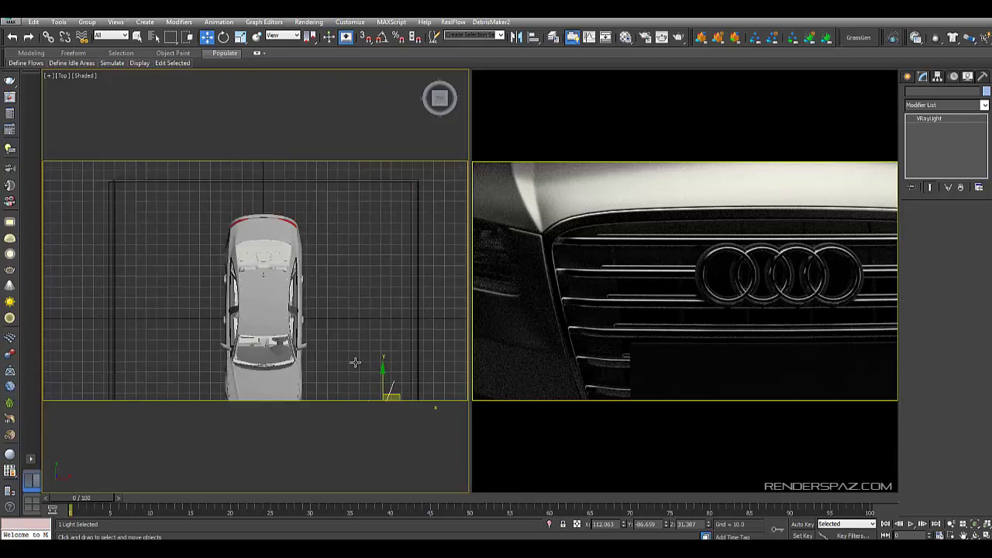
pyautogui.moveTo(334, 208); pyautogui.dragTo(915, 168, button='middle')
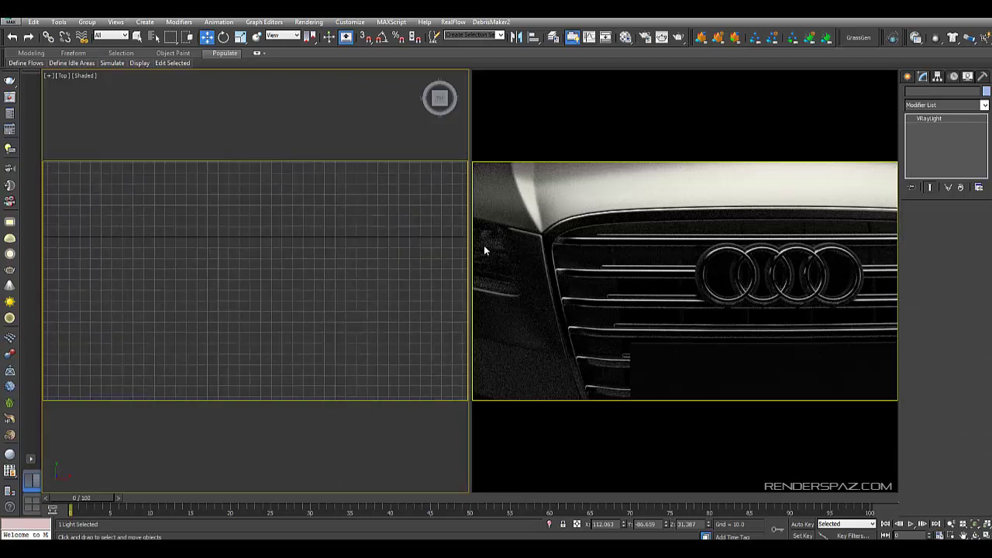
pyautogui.scroll(-3, 392, 290)
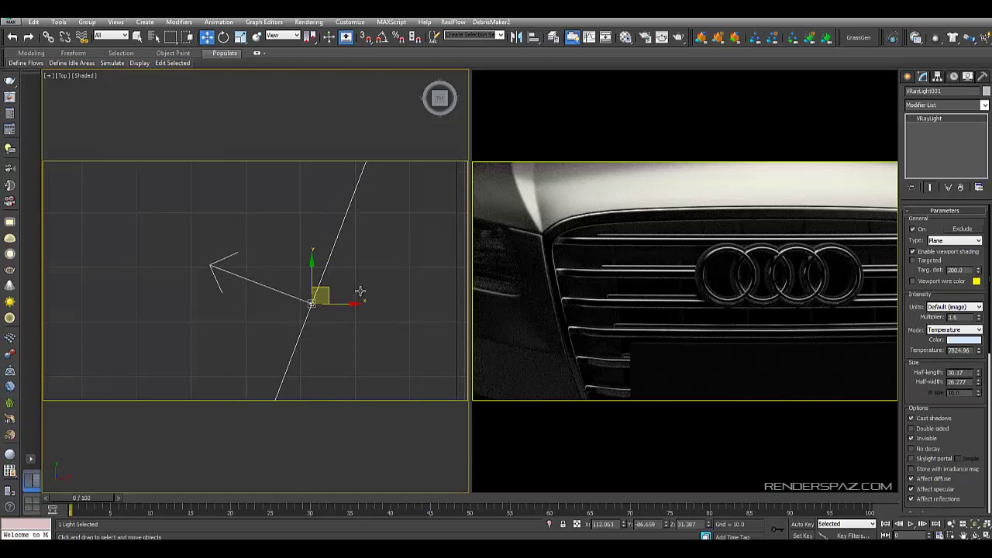
pyautogui.scroll(-4, 351, 309)
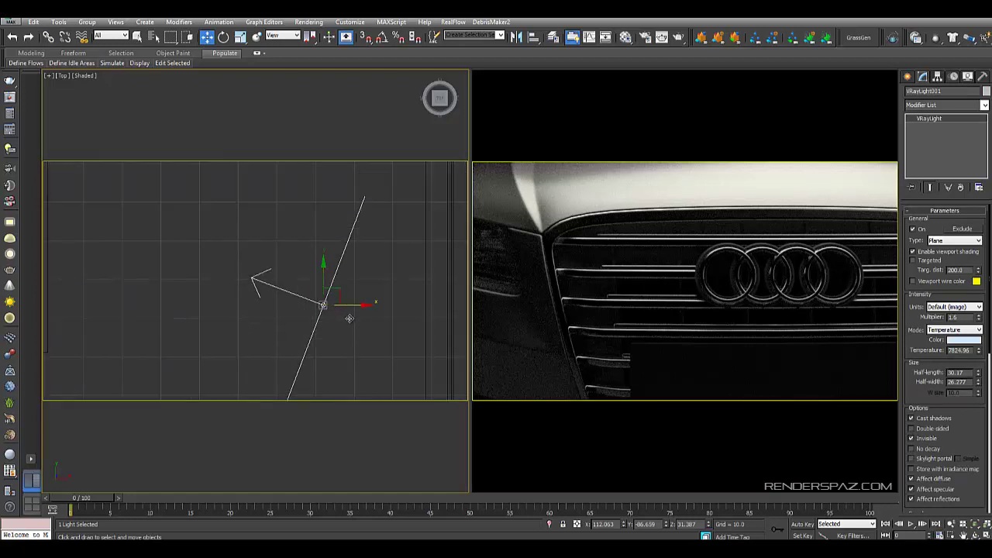
pyautogui.scroll(-3, 353, 303)
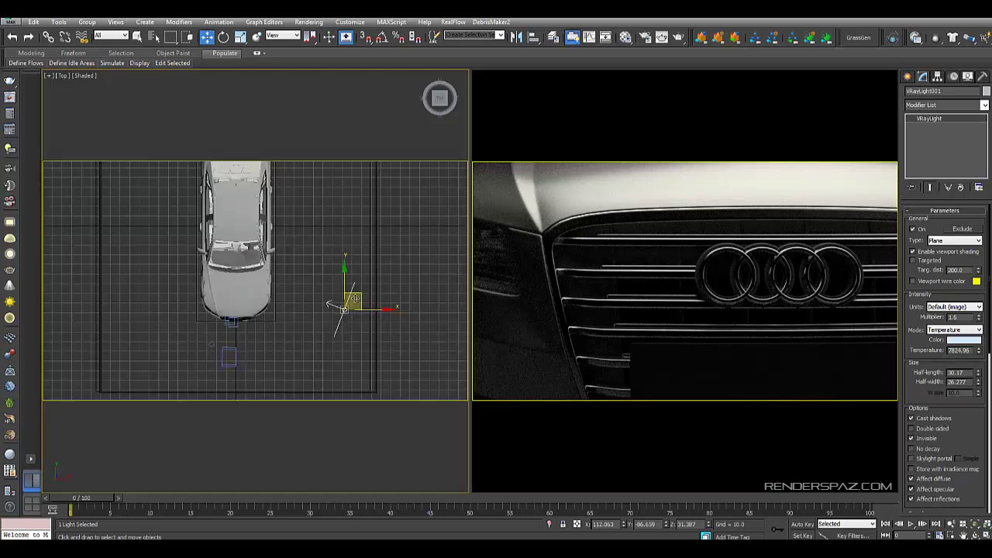
pyautogui.keyDown('shift'); pyautogui.moveTo(357, 297); pyautogui.dragTo(302, 350); pyautogui.keyUp('shift')
pyautogui.keyDown('shift'); pyautogui.moveTo(307, 316); pyautogui.dragTo(301, 330); pyautogui.keyUp('shift')
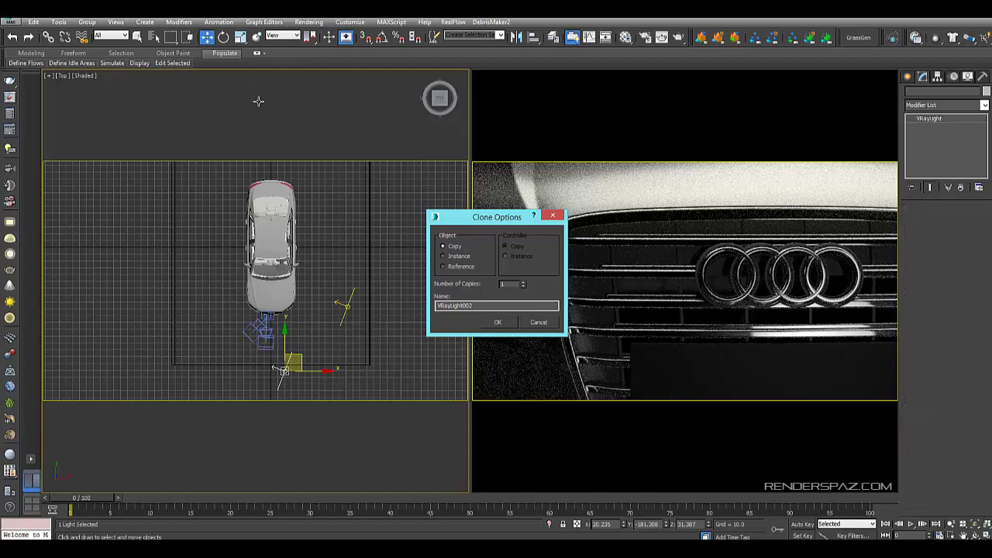
pyautogui.click(497, 321)
# Rotate the cloned light in front of the car to face the grille and move it to about X 37, Y -143
pyautogui.press('e')
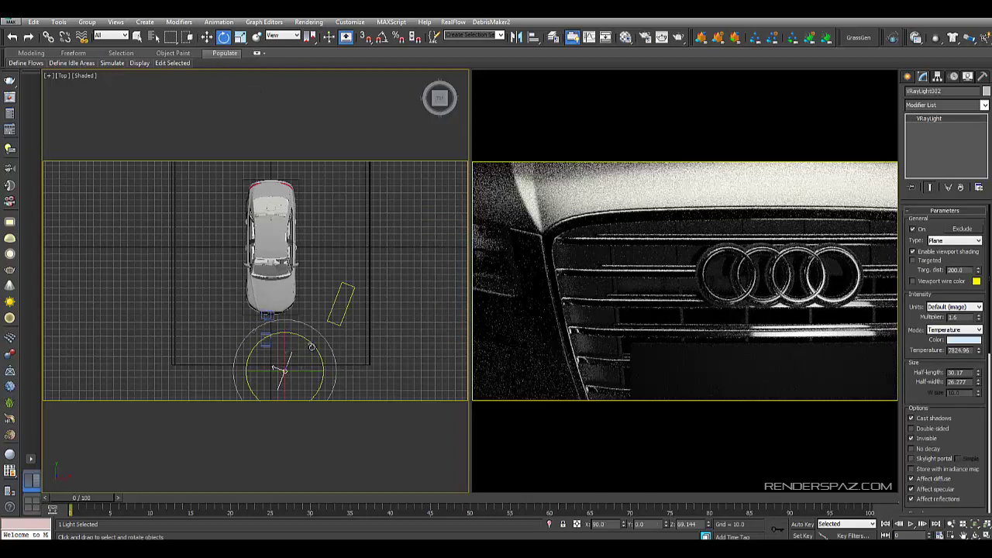
pyautogui.moveTo(355, 400); pyautogui.dragTo(359, 411)
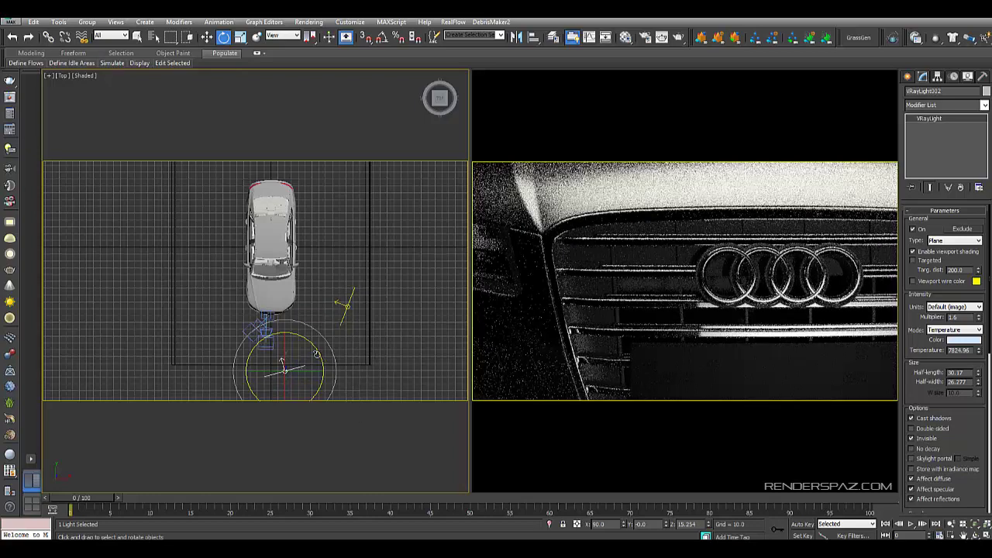
pyautogui.moveTo(323, 358); pyautogui.dragTo(323, 346)
pyautogui.click(206, 38)
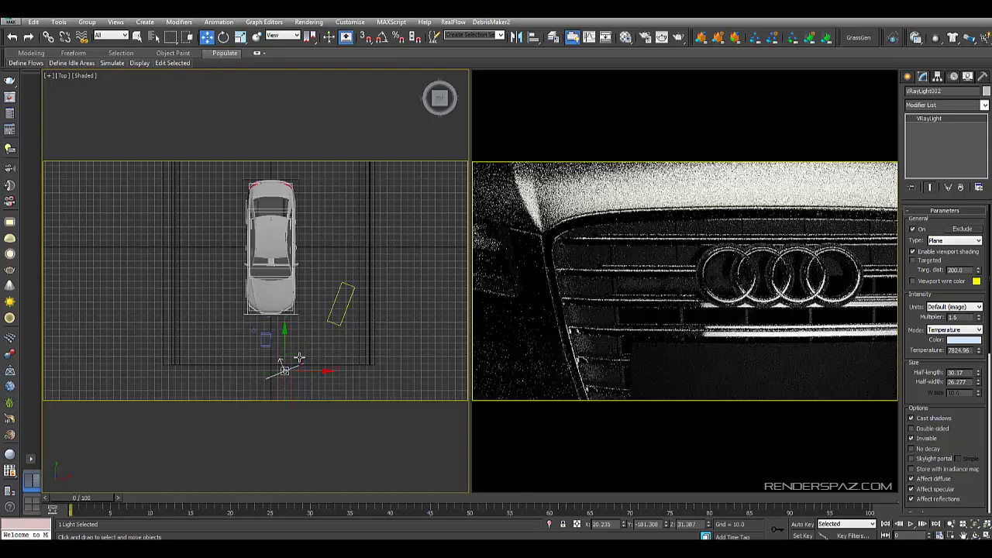
pyautogui.moveTo(319, 311); pyautogui.dragTo(309, 331)
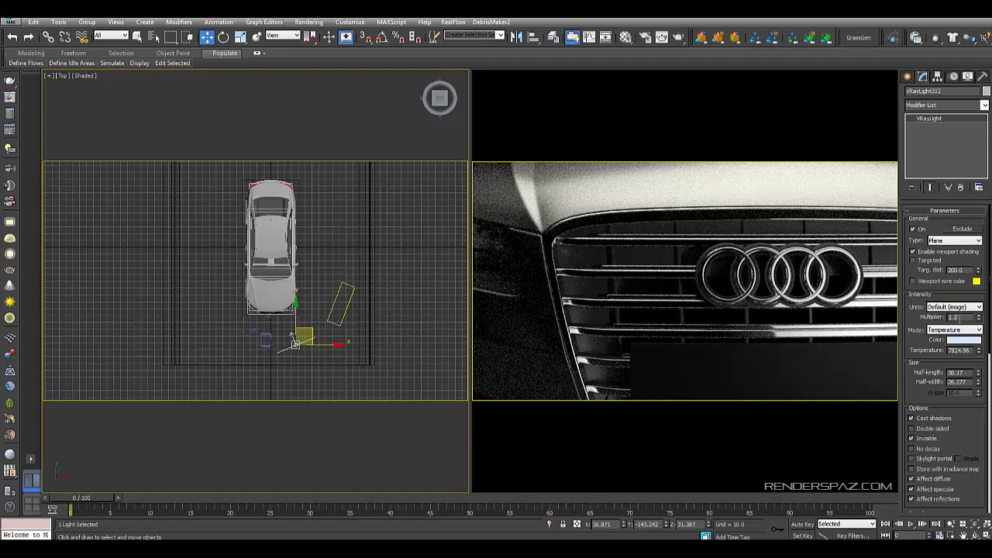
# Set the front light's multiplier to 1.0 and move it away from the car to about X 35, Y -170
pyautogui.press('Return')
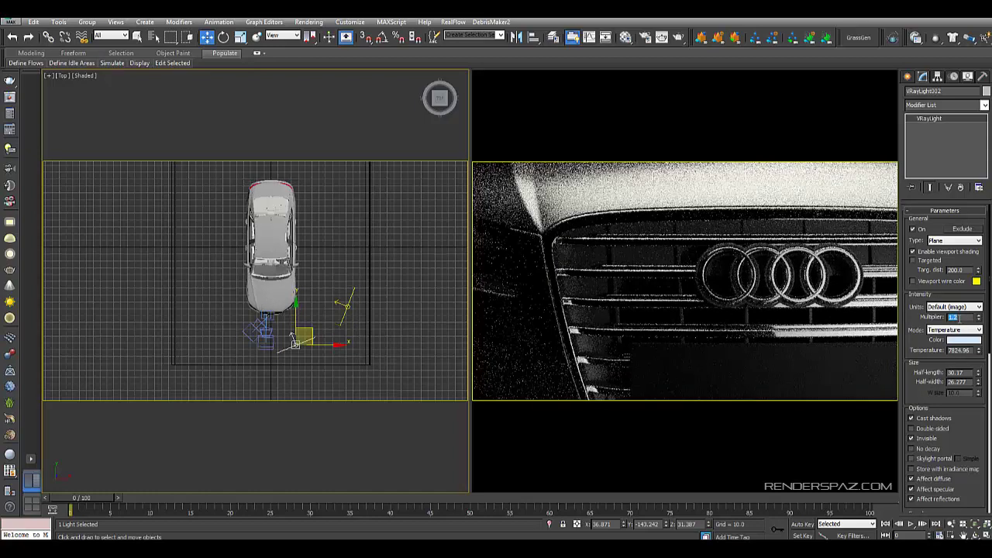
pyautogui.write('1')
pyautogui.press('Return')
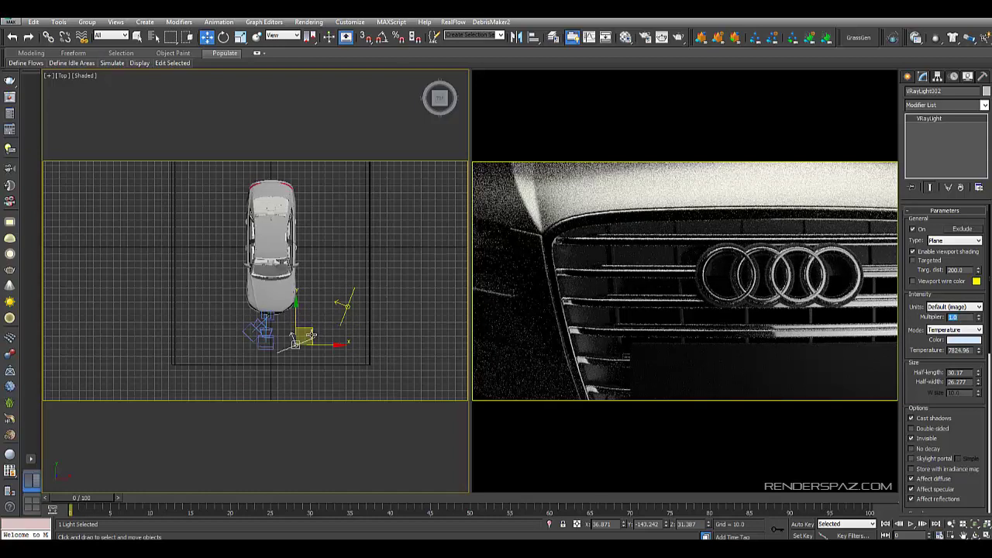
pyautogui.moveTo(296, 339); pyautogui.dragTo(293, 357)
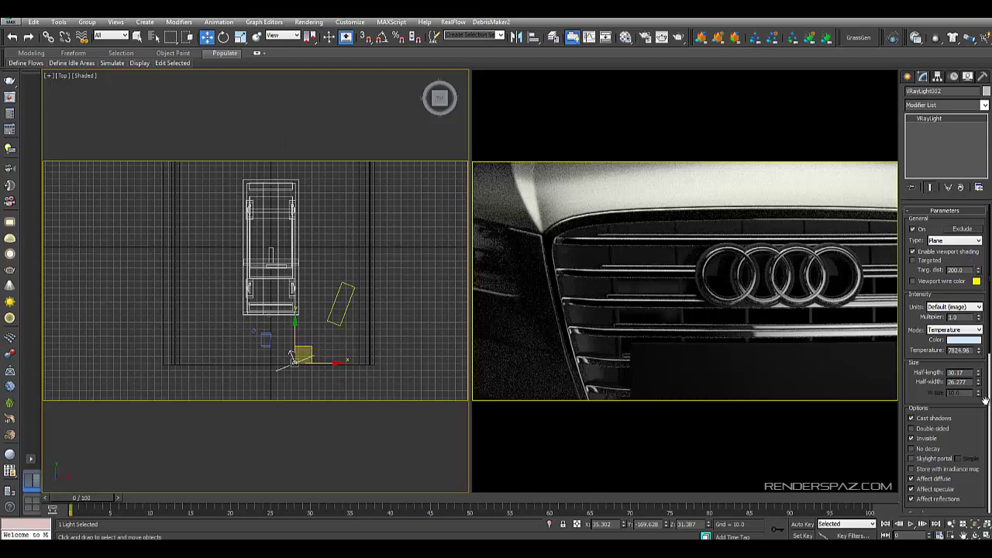
# Increase the front light's half-length to 40.73
pyautogui.moveTo(978, 373); pyautogui.dragTo(975, 355)
pyautogui.write('90.73')
pyautogui.press('Return')
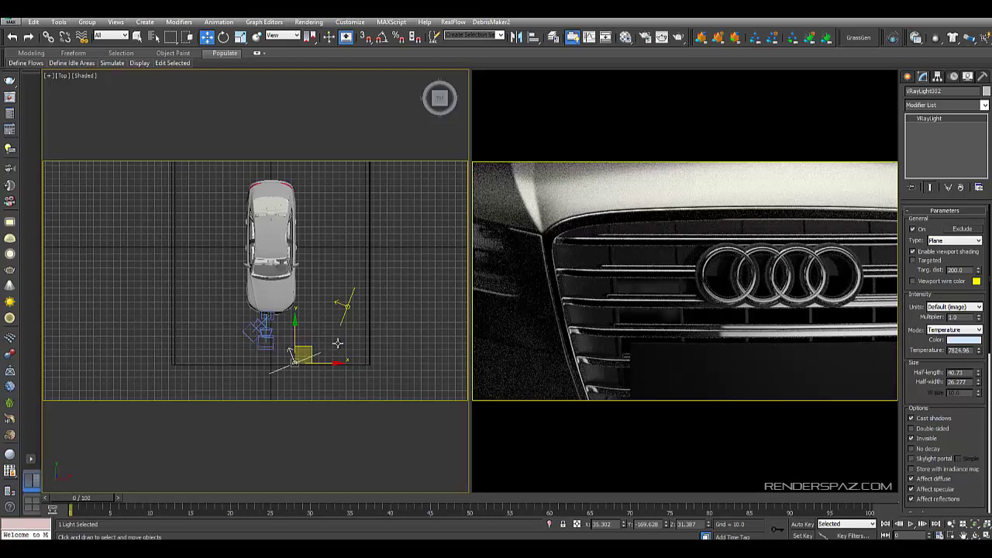
pyautogui.moveTo(338, 342); pyautogui.dragTo(329, 342, button='middle')
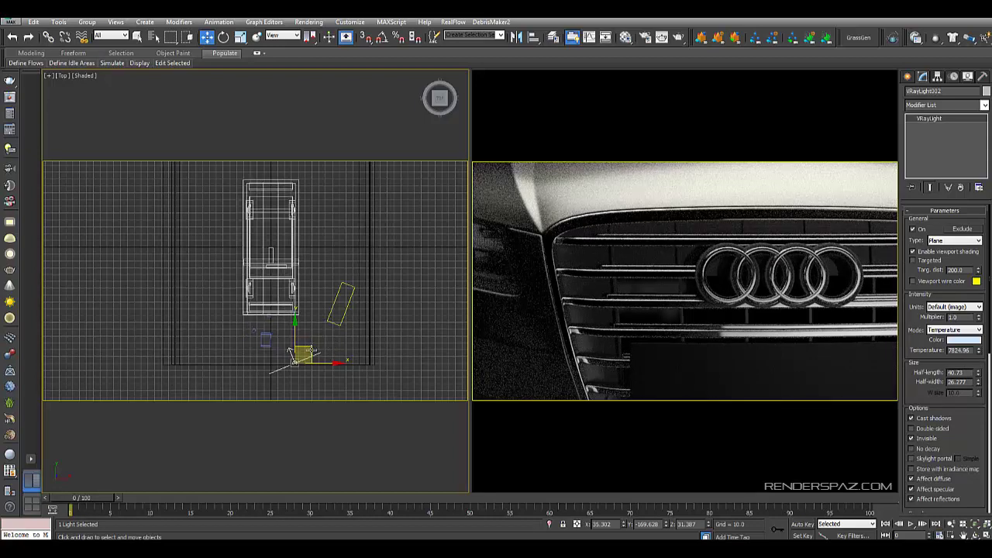
# Clone the original light beside the car as one copy on the opposite front side, at about X -92, Y -166
pyautogui.click(345, 312)
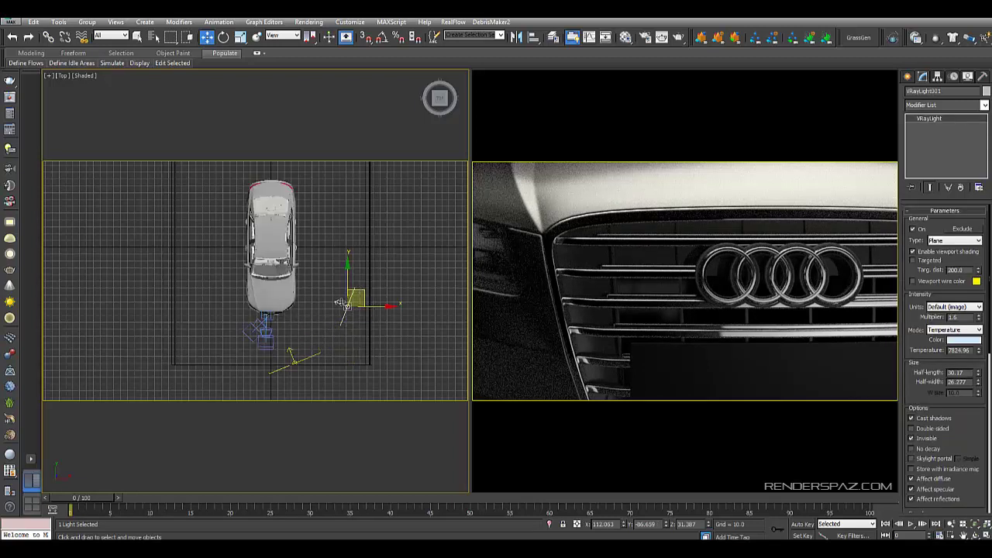
pyautogui.moveTo(366, 289)
pyautogui.keyDown('shift'); pyautogui.mouseDown()
pyautogui.moveTo(226, 347)
pyautogui.moveTo(245, 349)
pyautogui.mouseUp(); pyautogui.keyUp('shift')
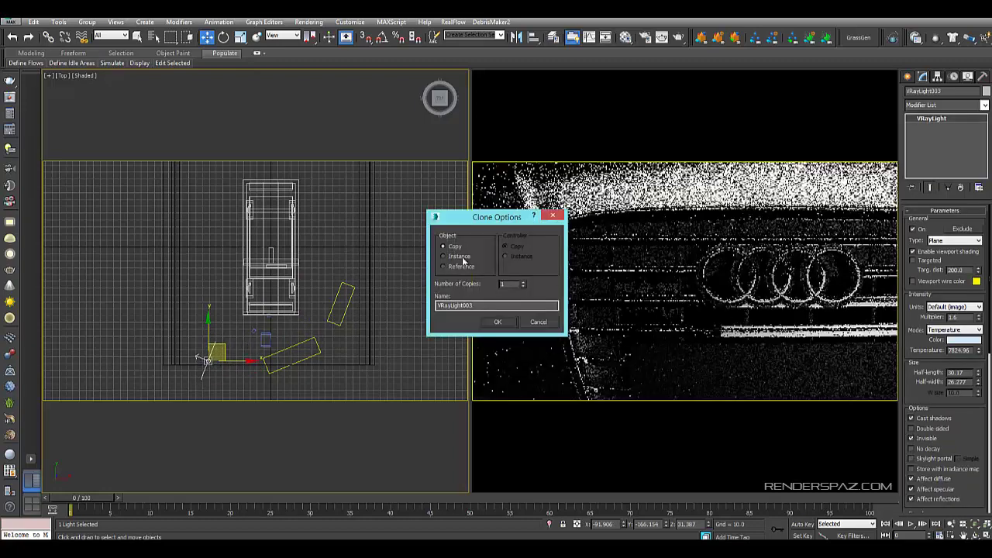
pyautogui.click(500, 321)
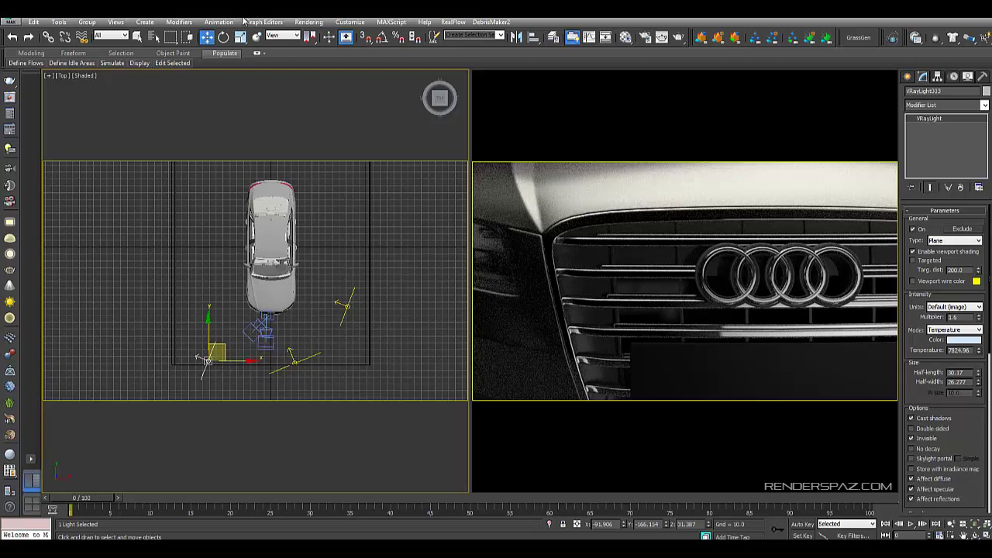
# Rotate the new copy to about Z -29 degrees so it faces the car, and move it to about X -144, Y -151
pyautogui.click(223, 38)
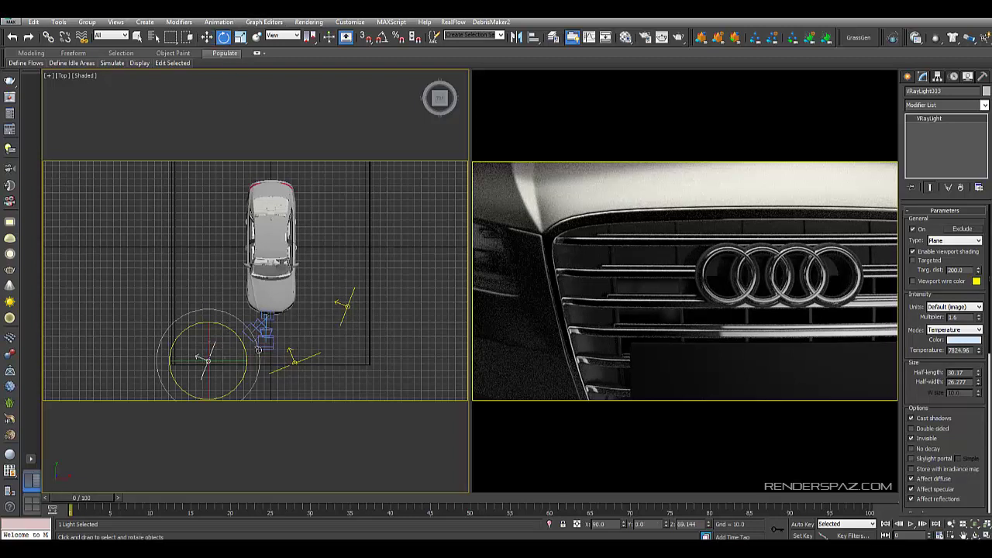
pyautogui.moveTo(259, 350); pyautogui.dragTo(313, 387)
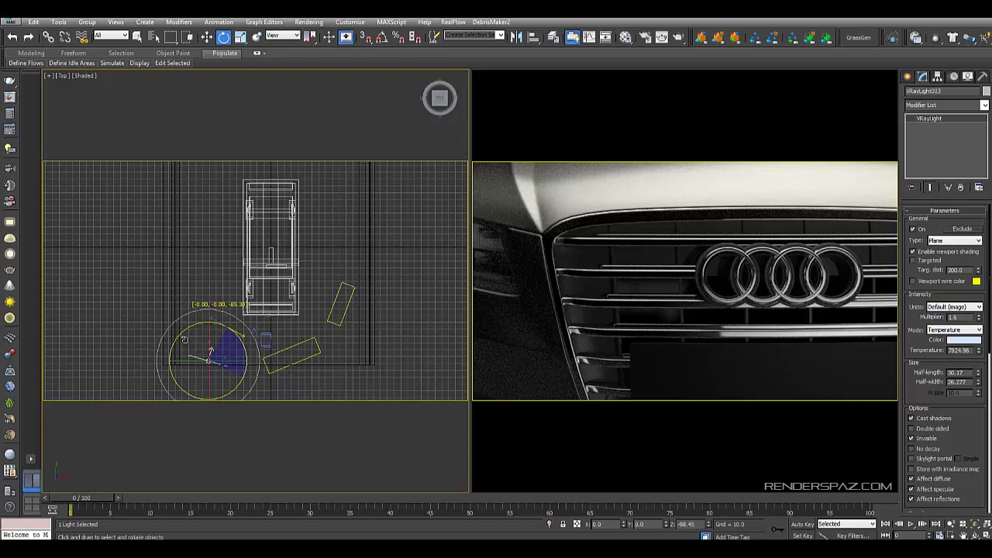
pyautogui.moveTo(184, 341); pyautogui.dragTo(195, 346)
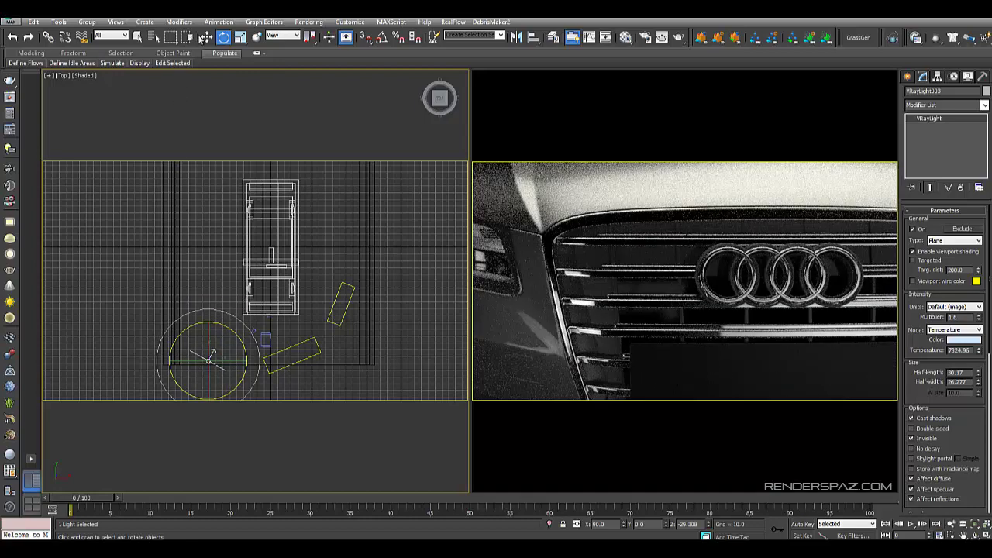
pyautogui.click(207, 37)
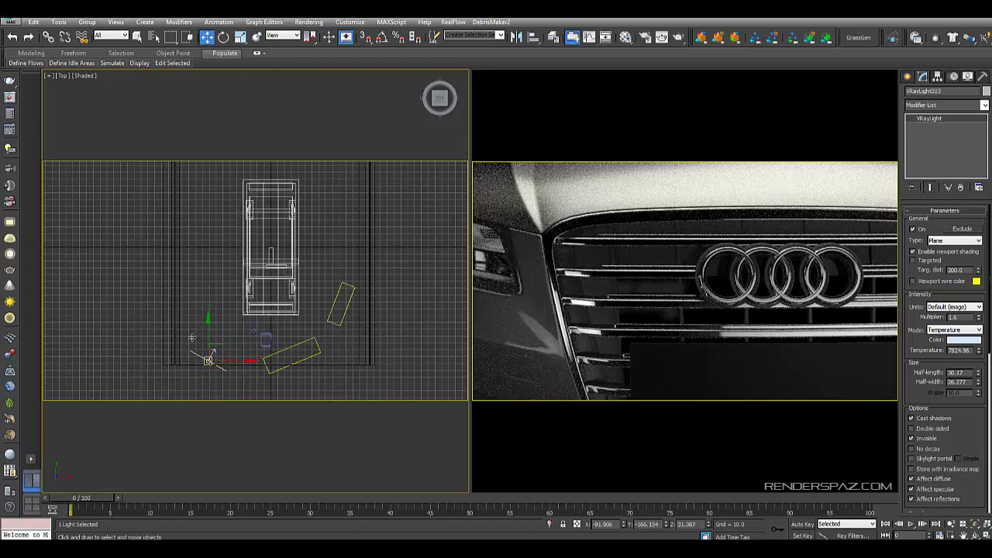
pyautogui.moveTo(208, 356); pyautogui.dragTo(174, 345)
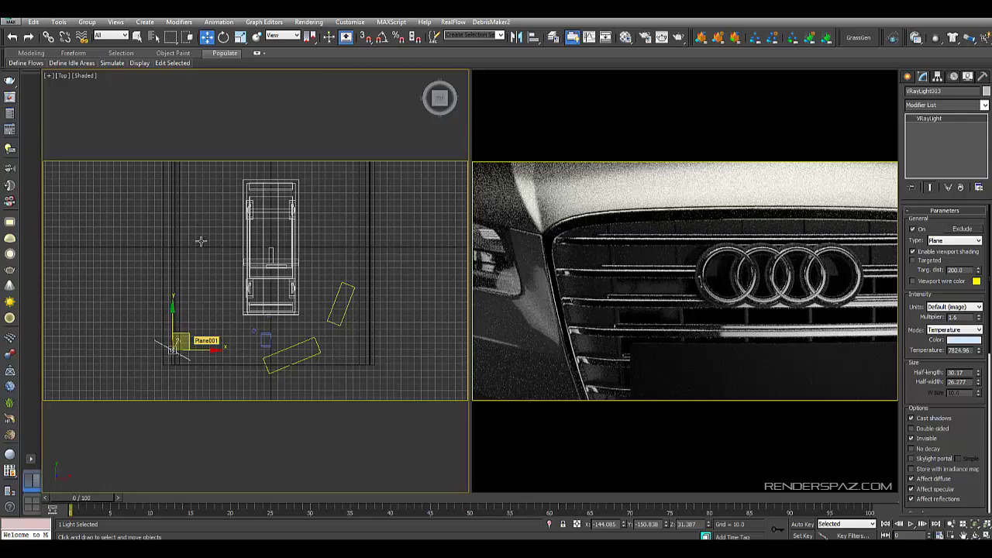
# Rotate the new light about 33 degrees further clockwise and reposition it at about X -170, Y -133
pyautogui.click(223, 37)
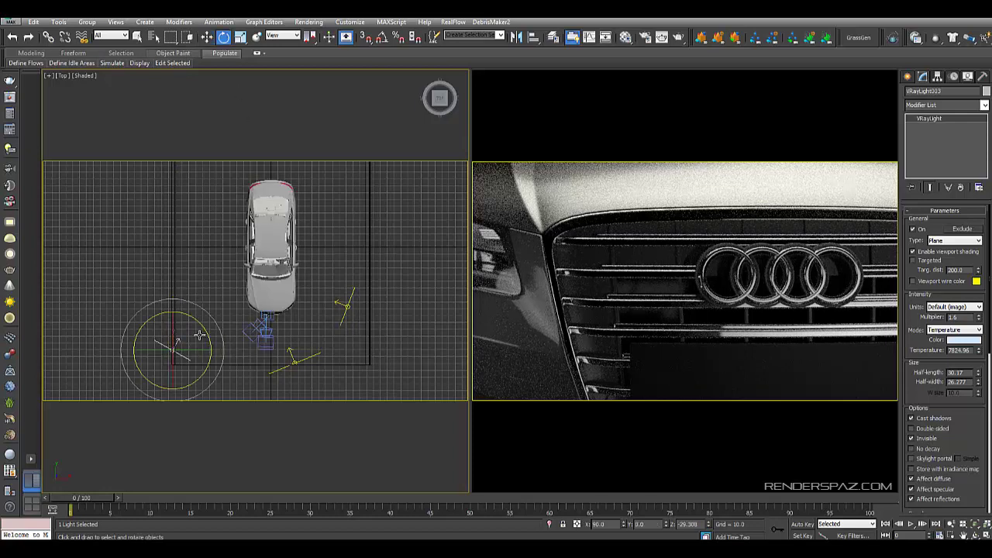
pyautogui.moveTo(205, 330); pyautogui.dragTo(225, 352)
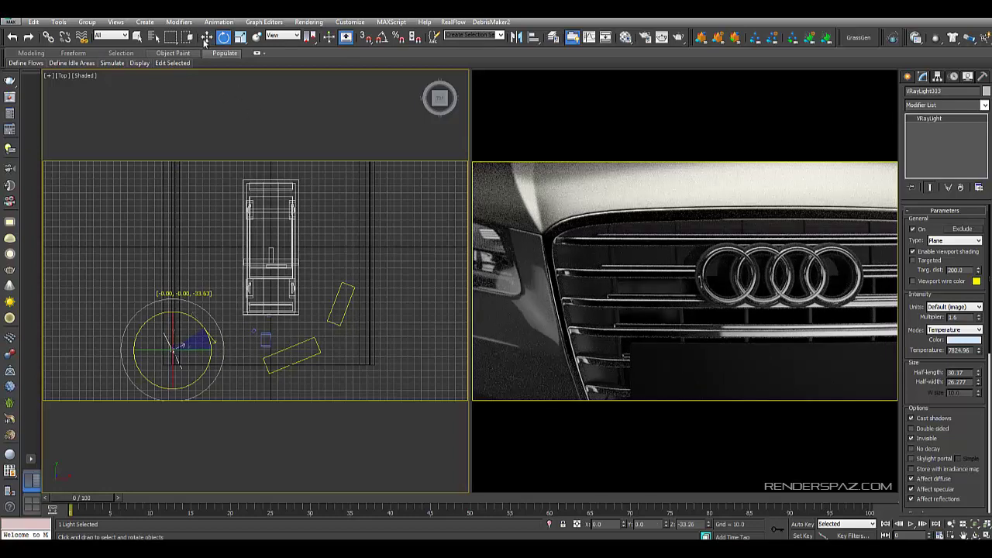
pyautogui.click(207, 37)
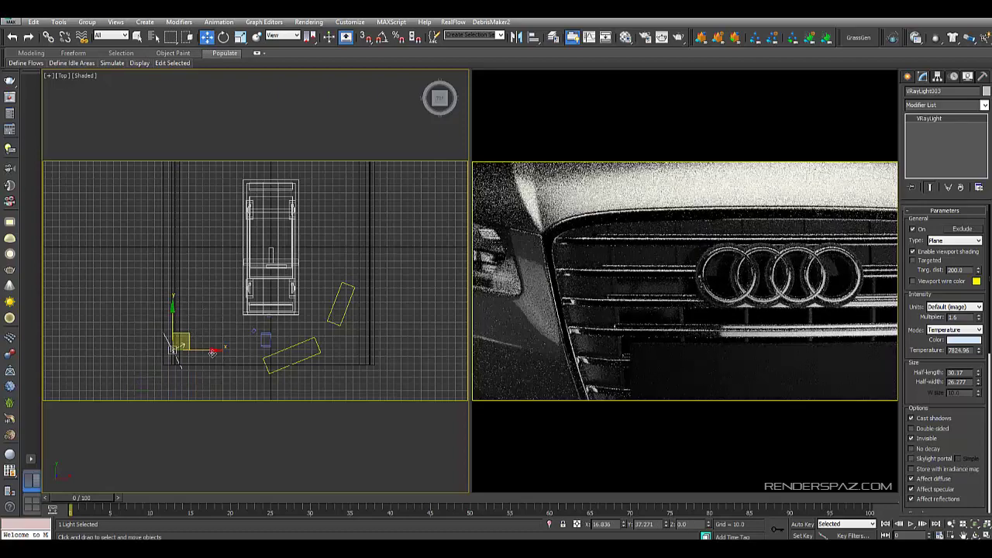
pyautogui.moveTo(213, 353); pyautogui.dragTo(207, 334)
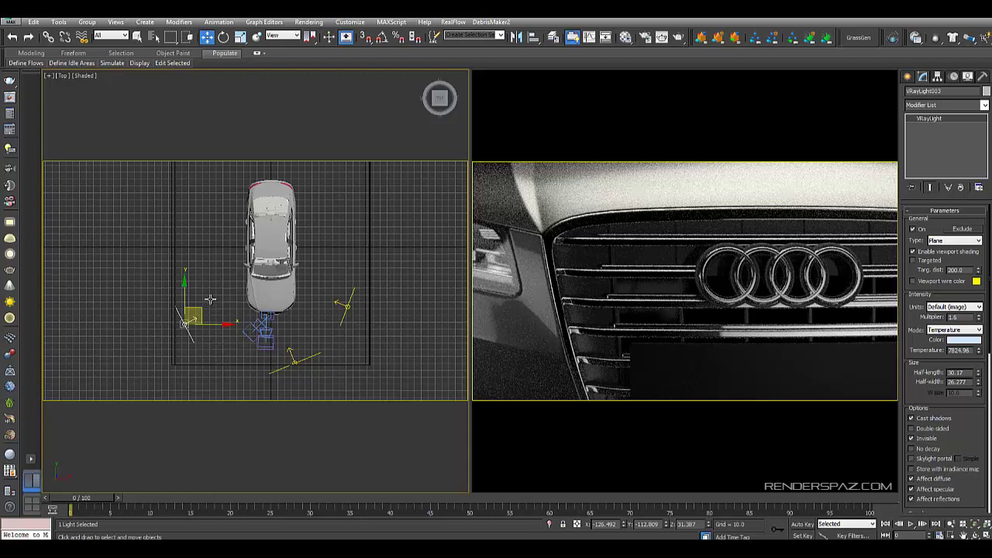
pyautogui.moveTo(197, 308); pyautogui.dragTo(168, 322)
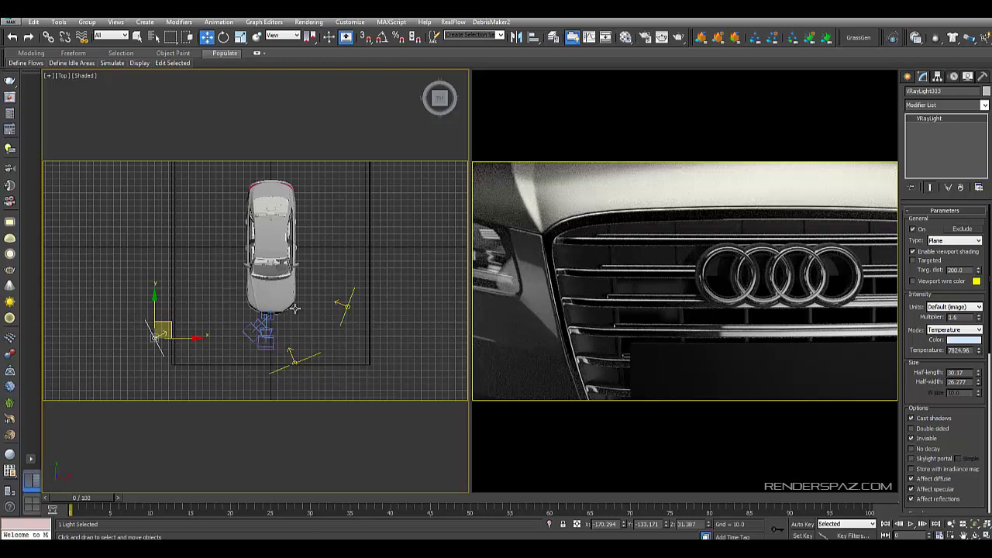
# Show VRayCam002 in the Top viewport and adjust its framing of the grille by slightly panning and orbiting the camera
pyautogui.press('c')
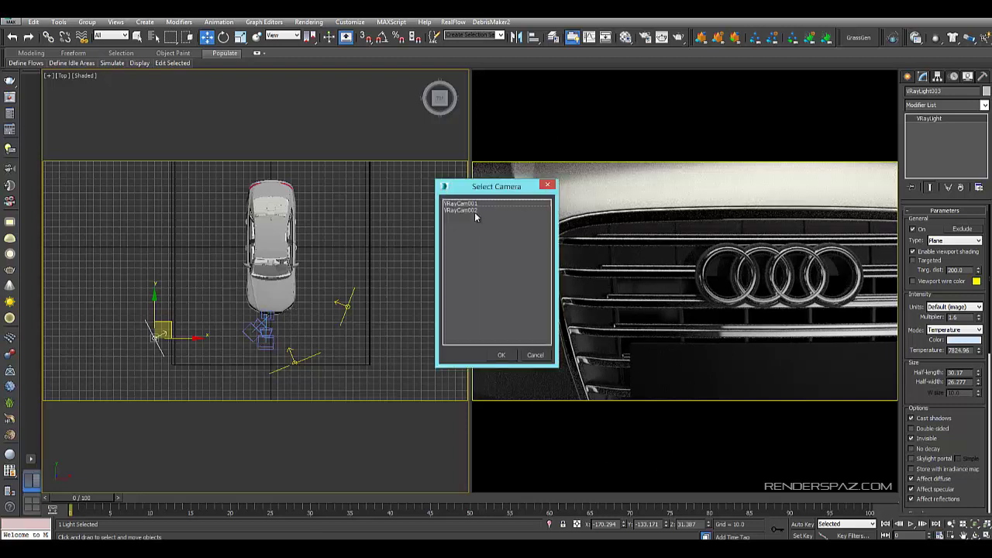
pyautogui.click(468, 210)
pyautogui.click(501, 356)
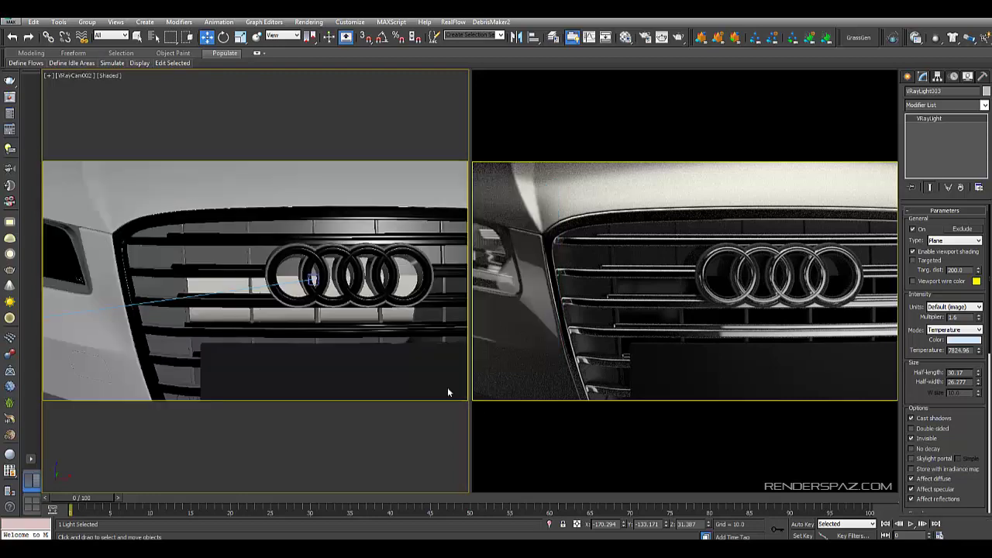
pyautogui.moveTo(361, 313); pyautogui.dragTo(359, 301, button='middle')
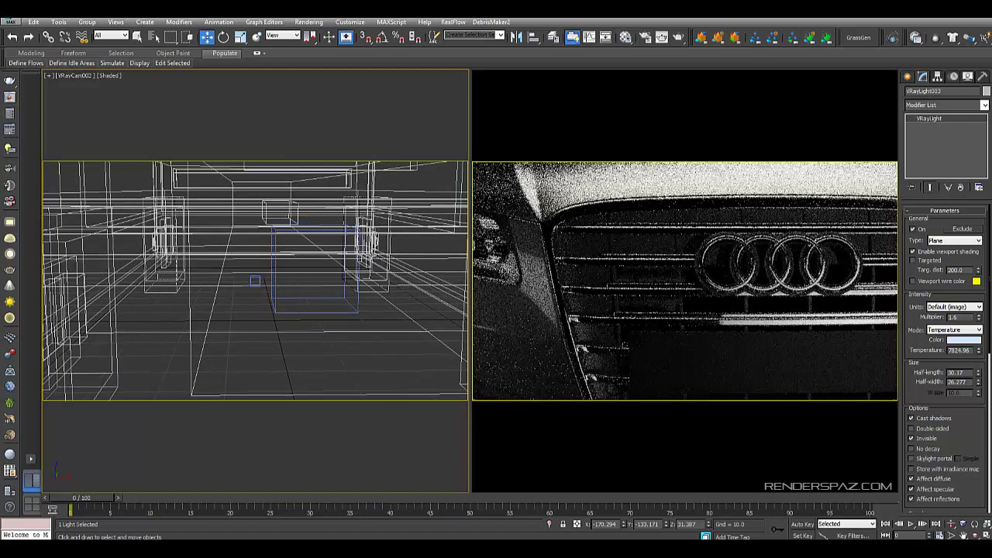
pyautogui.press('F3')
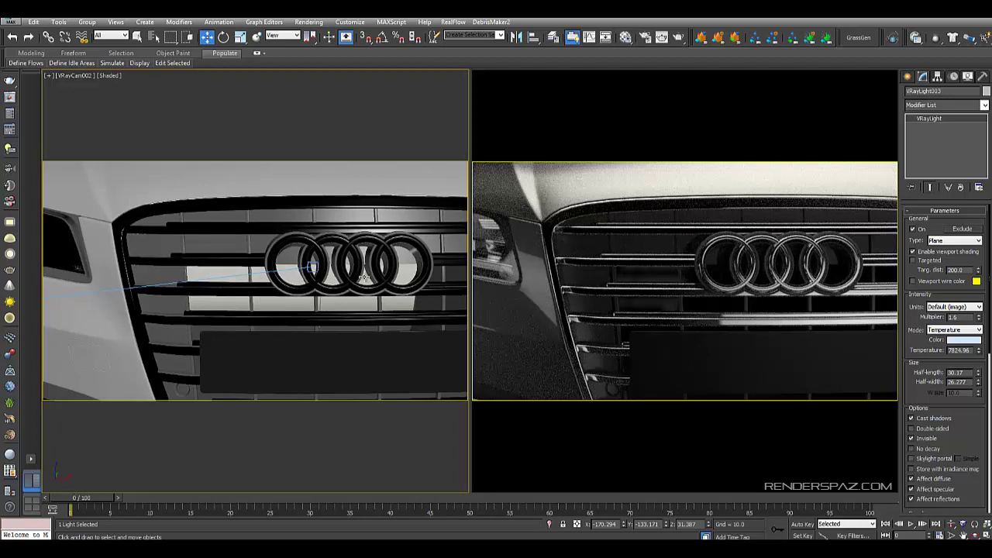
pyautogui.moveTo(990, 0)
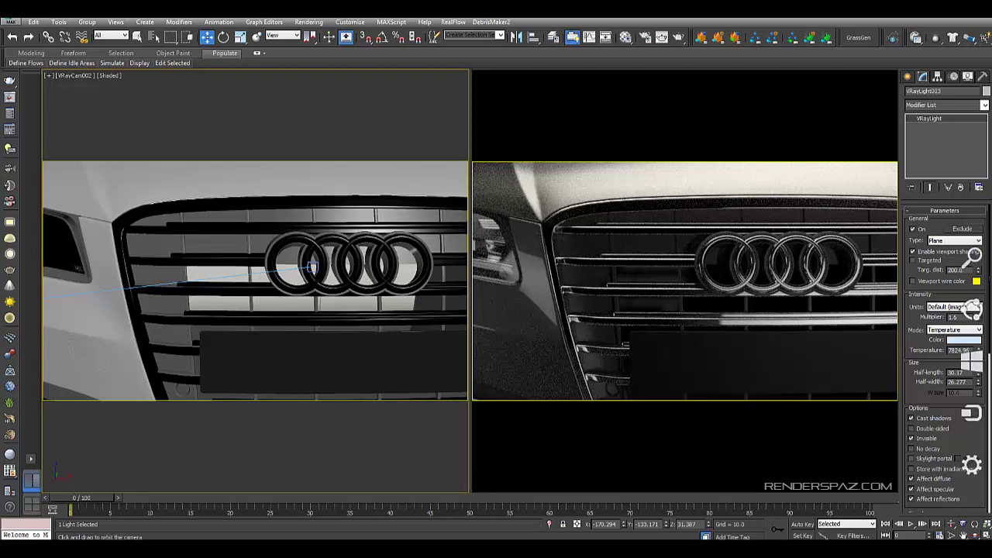
pyautogui.moveTo(385, 312); pyautogui.dragTo(384, 312)
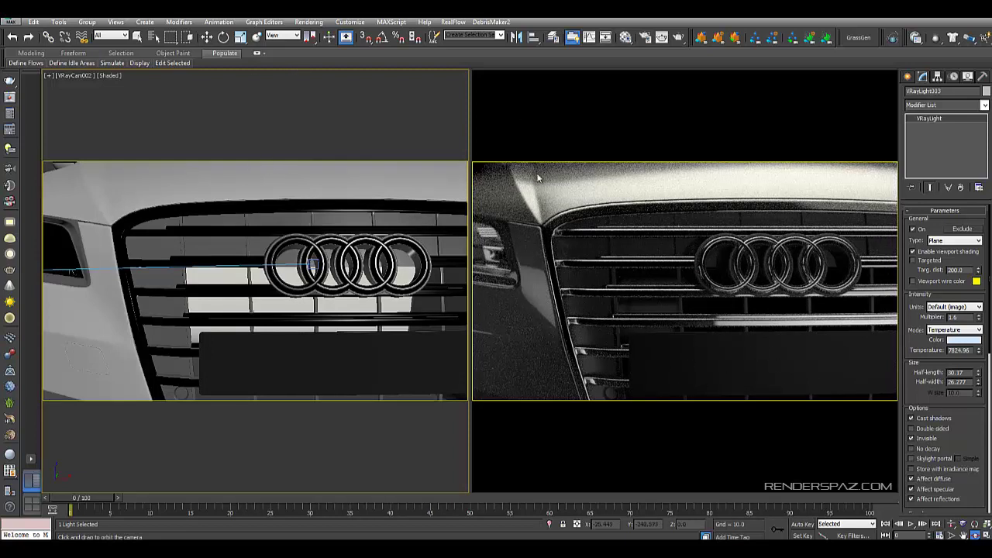
# Close the ActiveShade view and maximize the shaded VRayCam002 viewport
pyautogui.rightClick(490, 80)
pyautogui.rightClick(490, 80)
pyautogui.click(489, 74)
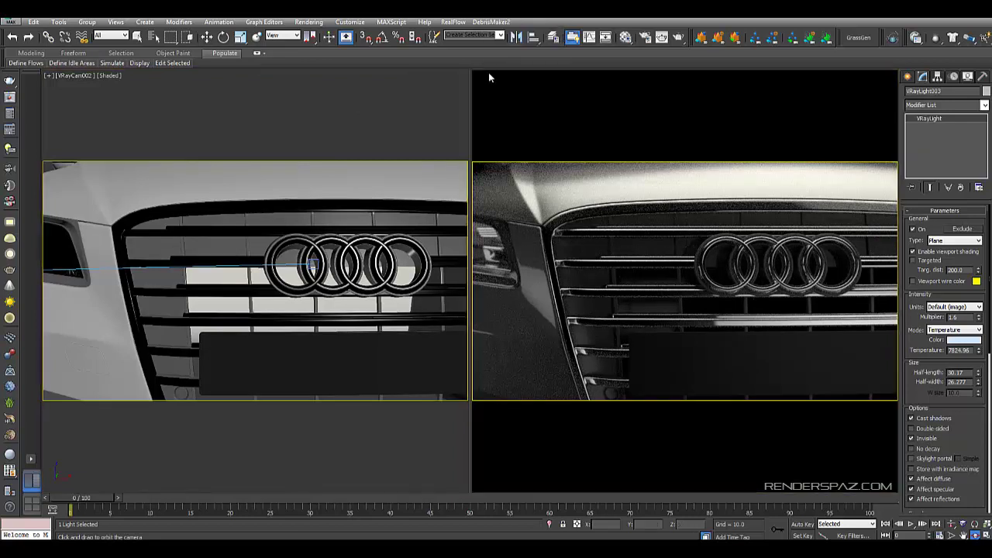
pyautogui.click(488, 77)
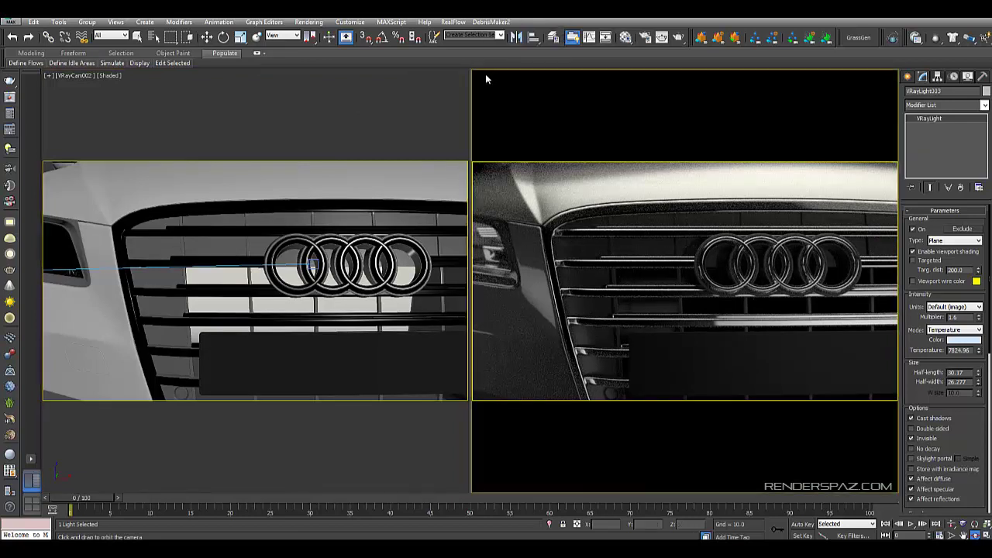
pyautogui.rightClick(486, 78)
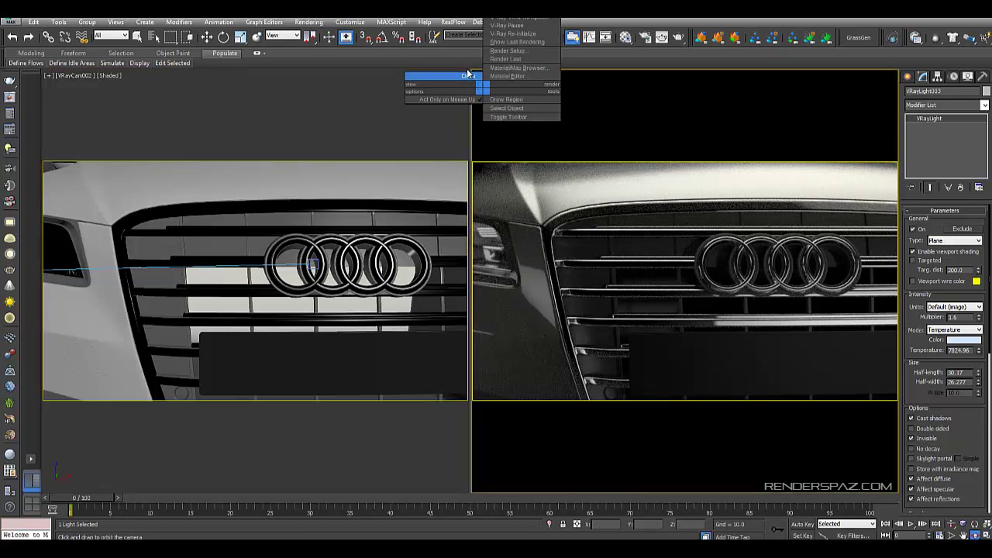
pyautogui.click(469, 78)
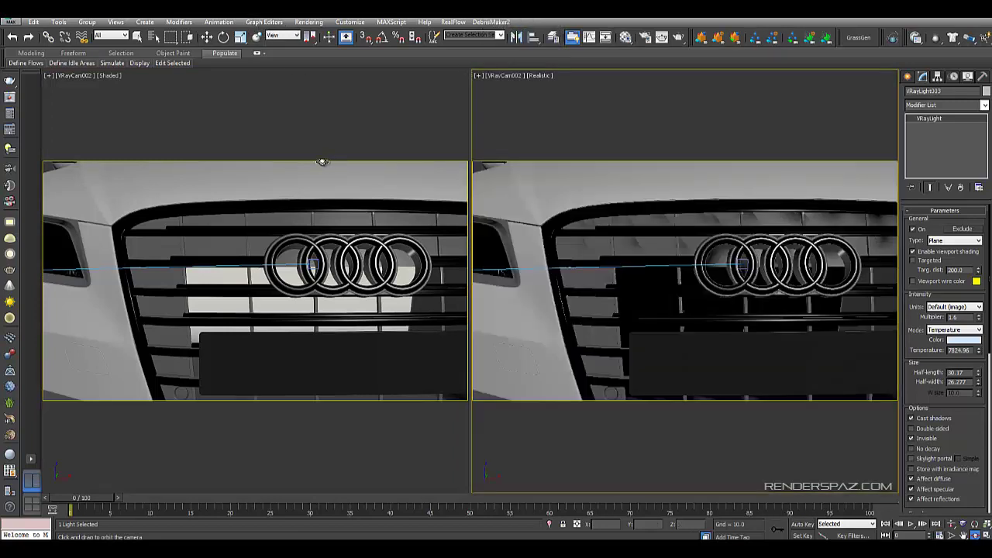
pyautogui.click(320, 177)
pyautogui.hotkey('alt', 'w')
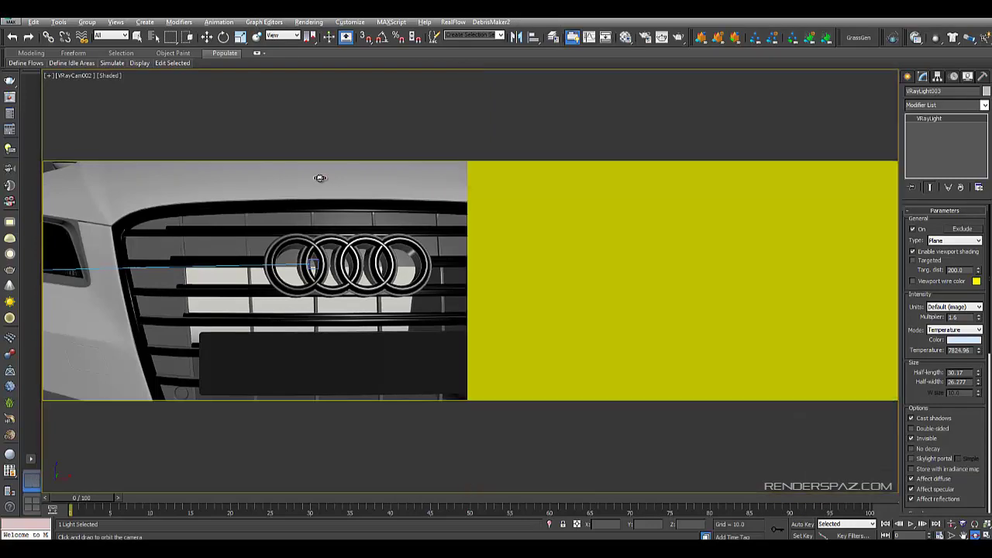
# Render the VRayCam002 grille close-up with V-Ray RT from the render setup and open the frame buffer's lens effects settings
pyautogui.click(308, 22)
pyautogui.click(341, 42)
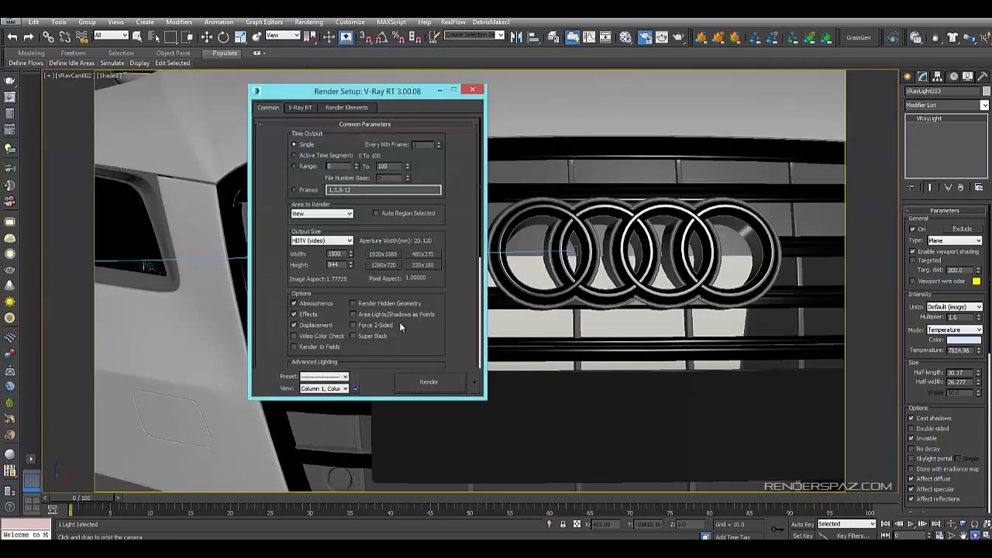
pyautogui.click(418, 381)
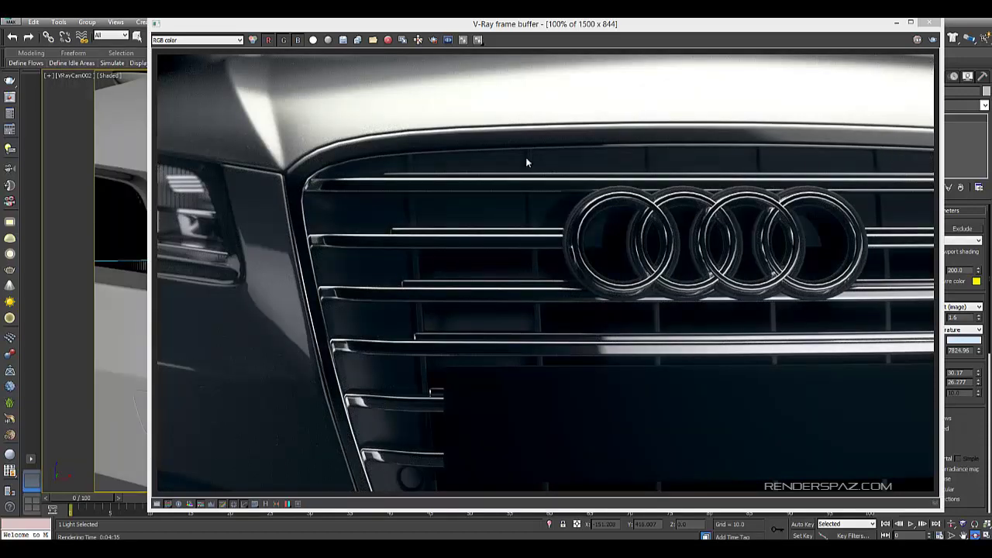
pyautogui.click(296, 503)
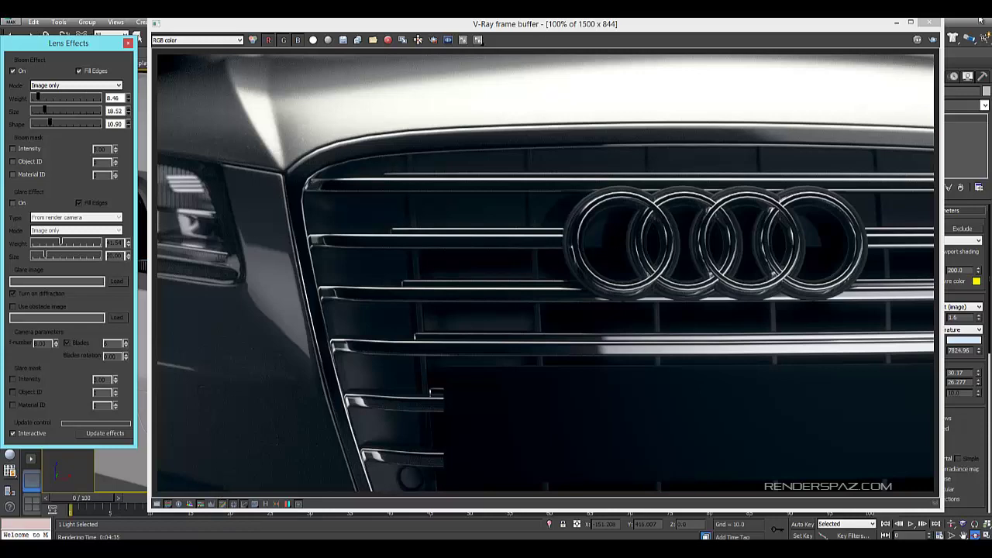
# Compare the new grille render with the duplicated frame buffer of the earlier close-up by switching between the two windows
pyautogui.moveTo(991, 28); pyautogui.dragTo(392, 44)
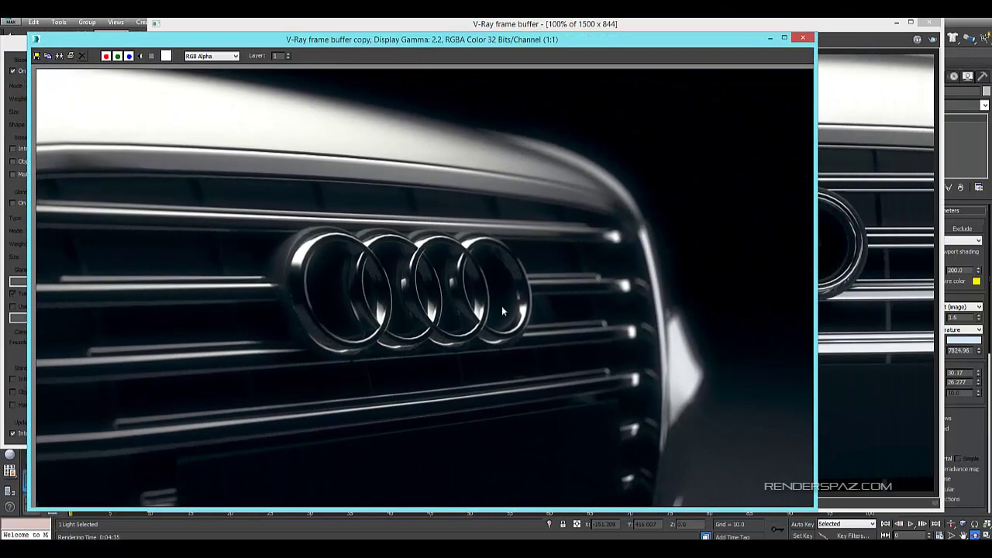
pyautogui.click(876, 190)
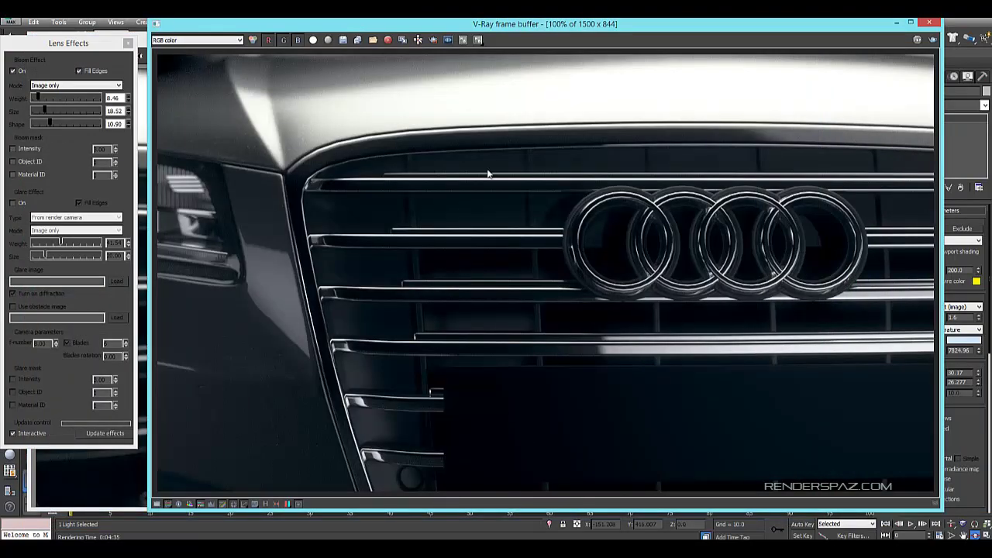
pyautogui.click(92, 490)
pyautogui.click(852, 227)
pyautogui.click(118, 490)
pyautogui.click(852, 227)
pyautogui.click(78, 485)
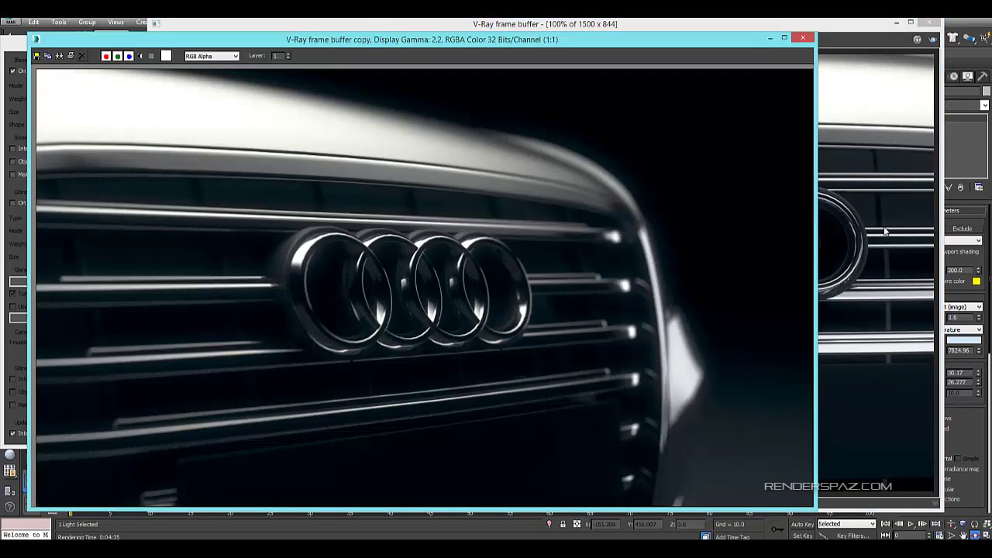
pyautogui.click(885, 231)
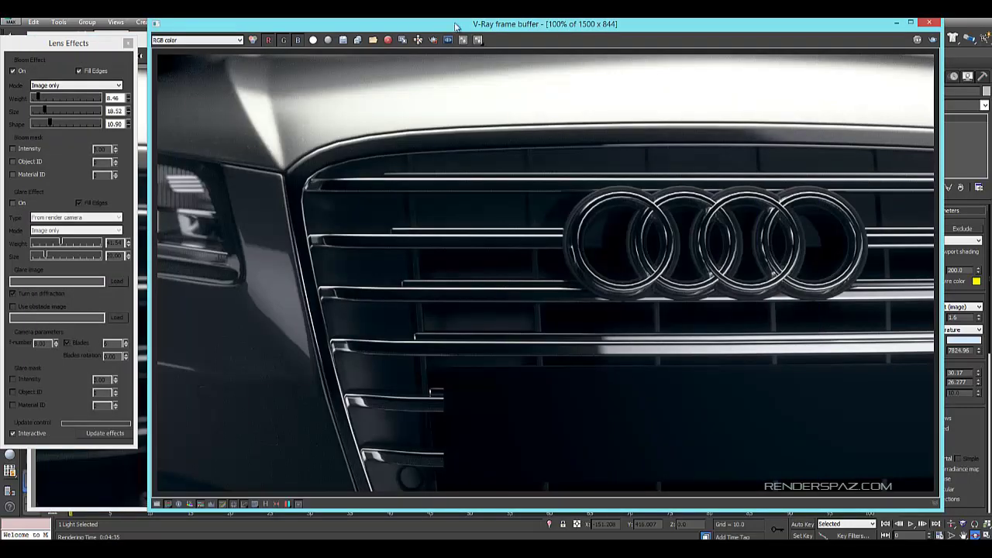